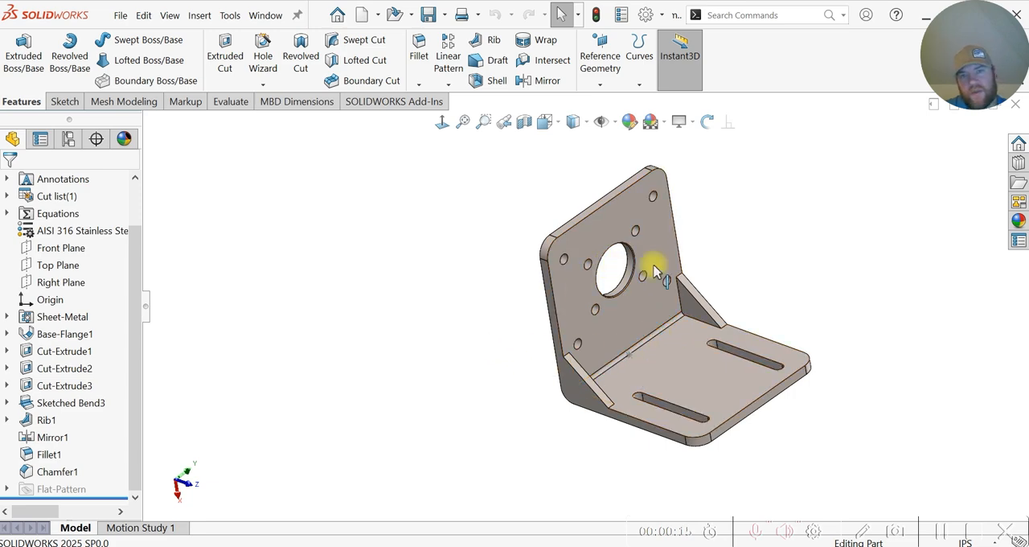
{"action": "middle_click_drag", "start_coordinate": [473, 377], "coordinate": [474, 375]}
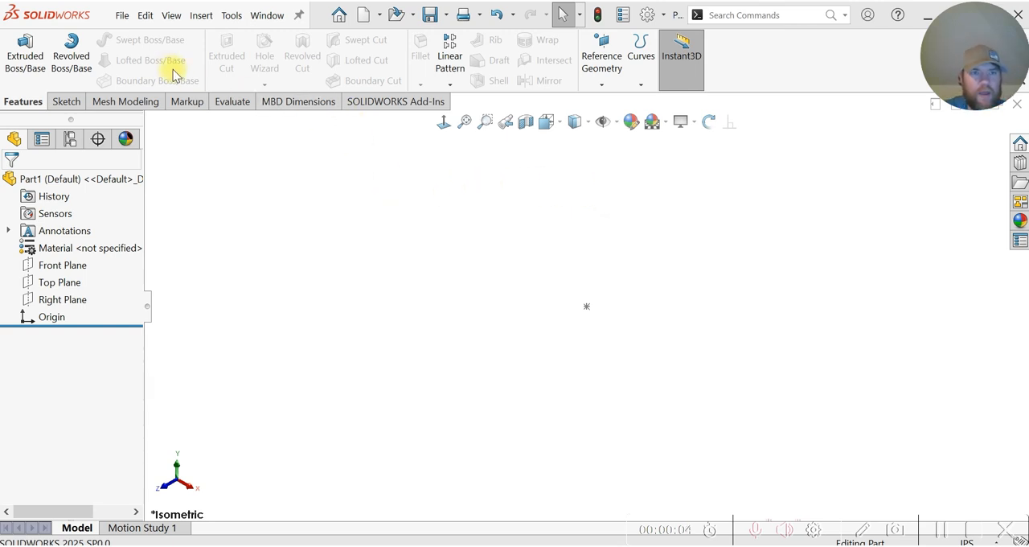
Step: Start a sheet-metal Base Flange on the Front Plane and sketch a center rectangle about 7.08 by 3.76 in from the origin
{"action": "left_click", "coordinate": [199, 17]}
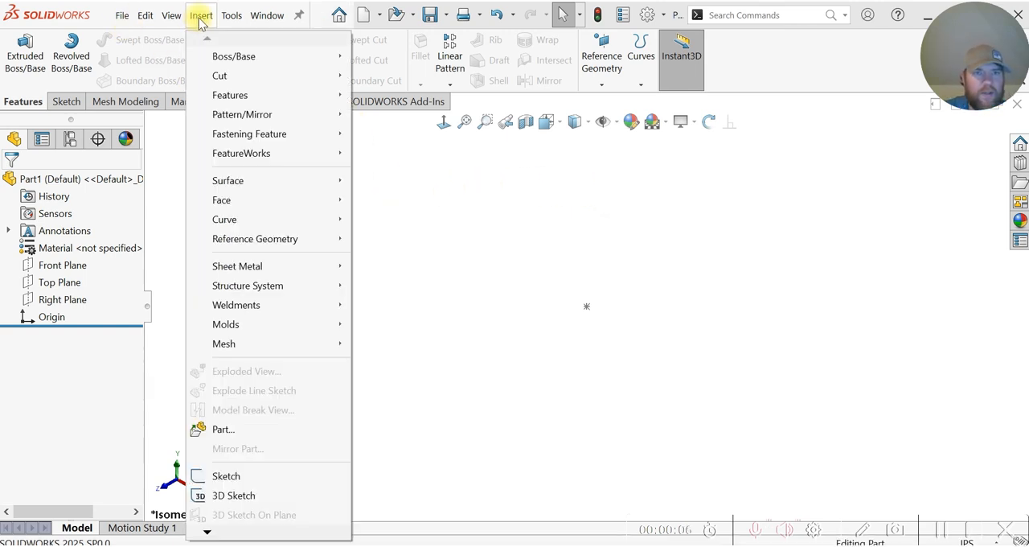
{"action": "mouse_move", "coordinate": [267, 277]}
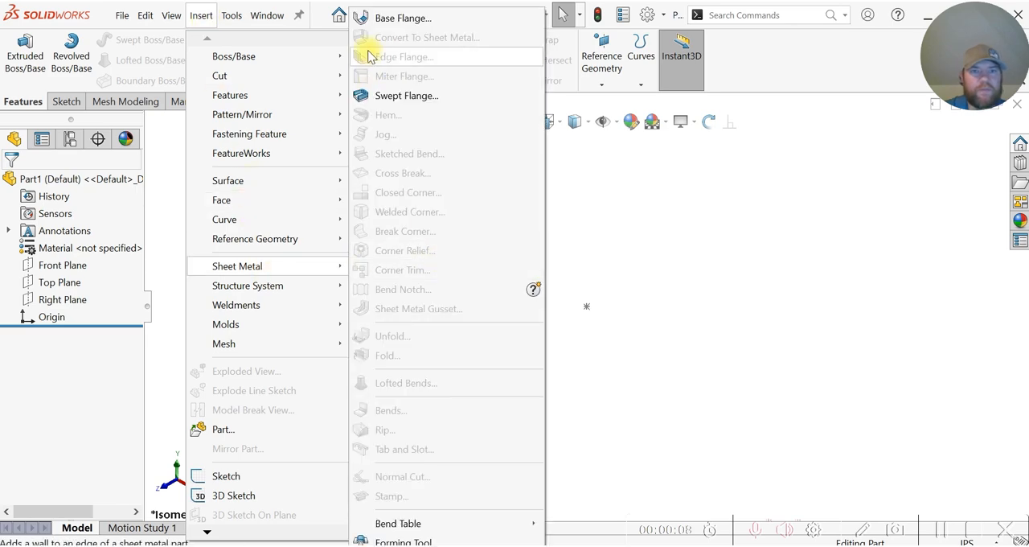
{"action": "left_click", "coordinate": [374, 17]}
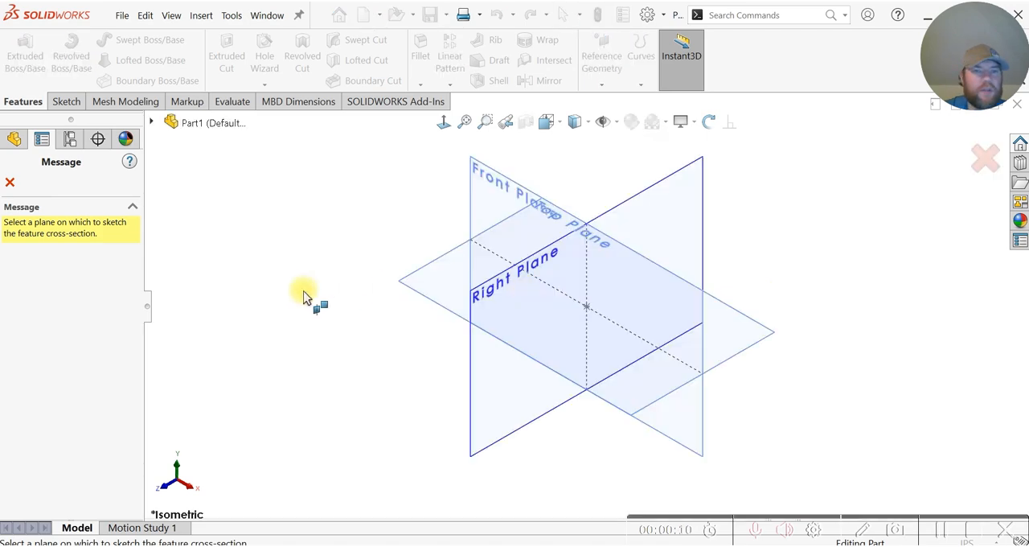
{"action": "left_click", "coordinate": [516, 193]}
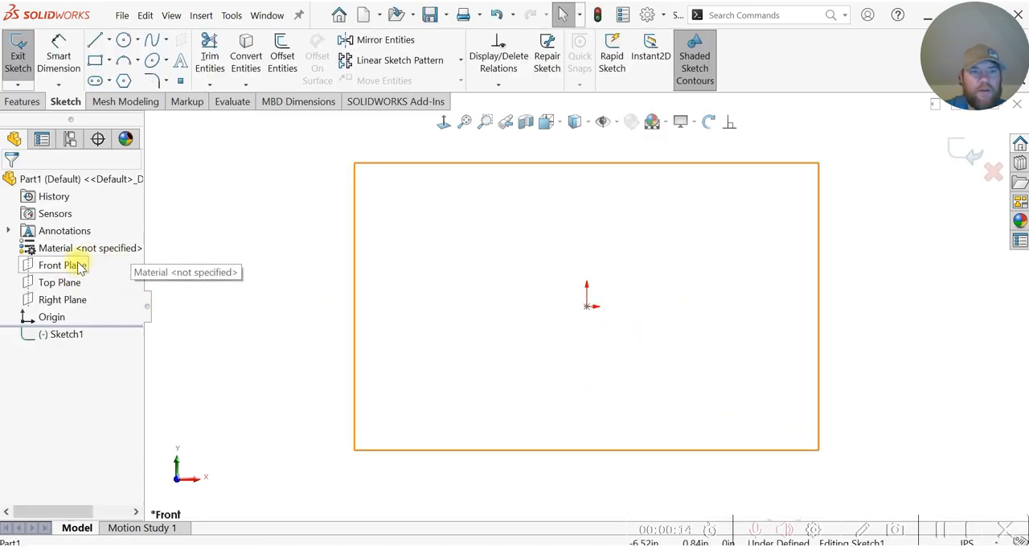
{"action": "left_click", "coordinate": [109, 63]}
{"action": "left_click", "coordinate": [135, 98]}
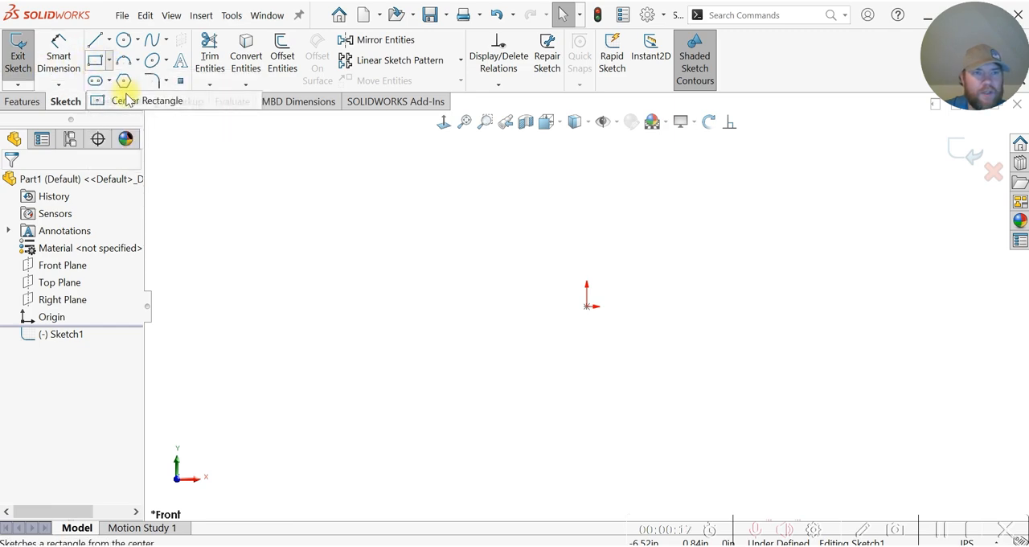
{"action": "left_click", "coordinate": [587, 307]}
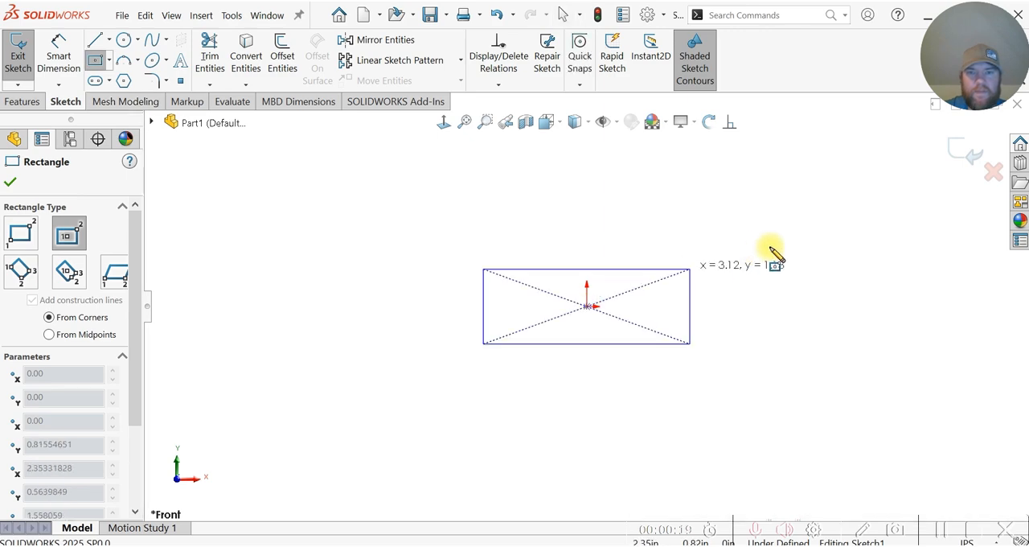
{"action": "left_click", "coordinate": [821, 184]}
{"action": "key", "text": "Escape"}
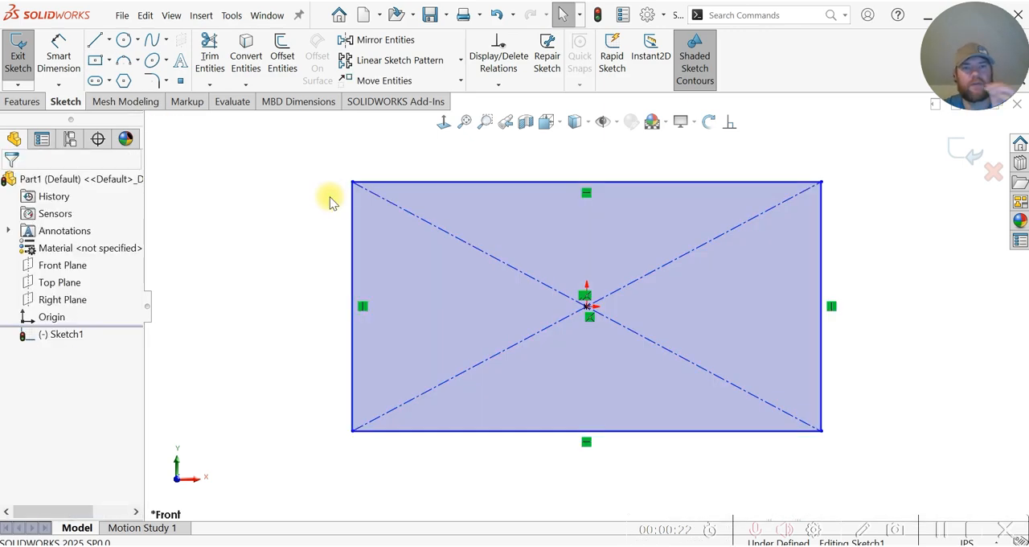
Step: Dimension the rectangle's vertical side to 2 in
{"action": "left_click", "coordinate": [67, 51]}
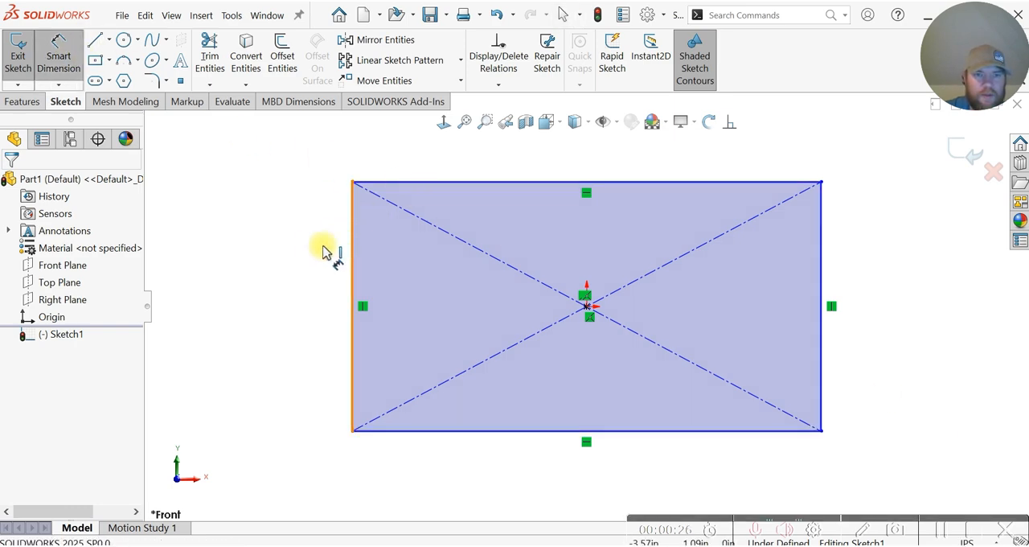
{"action": "left_click", "coordinate": [348, 254]}
{"action": "left_click", "coordinate": [276, 264]}
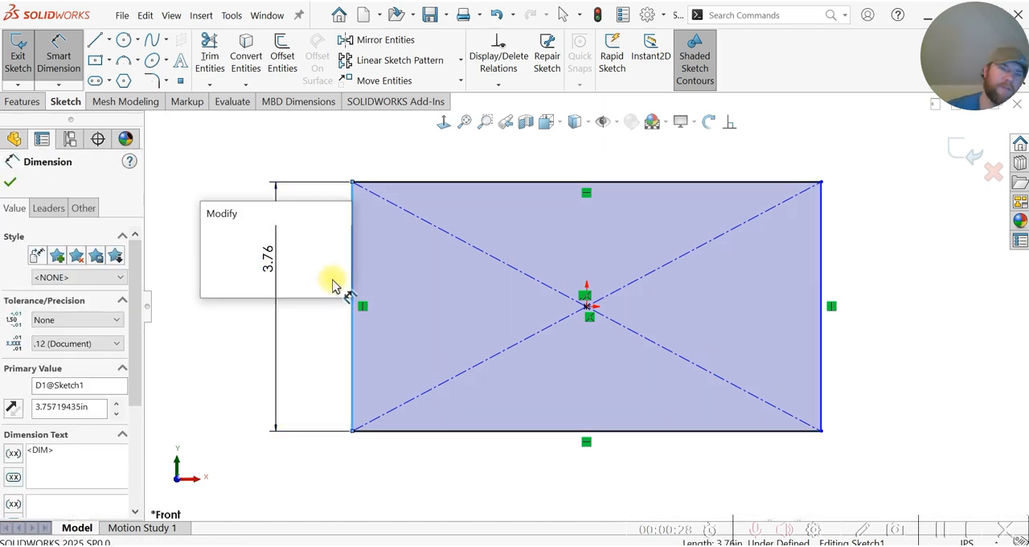
{"action": "key", "text": "BackSpace"}
{"action": "type", "text": "2"}
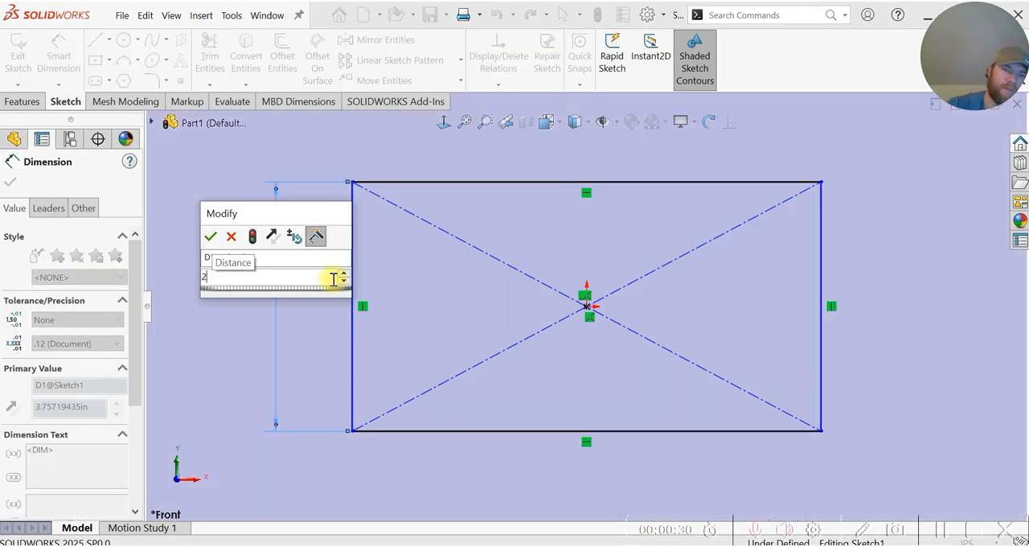
{"action": "key", "text": "Return"}
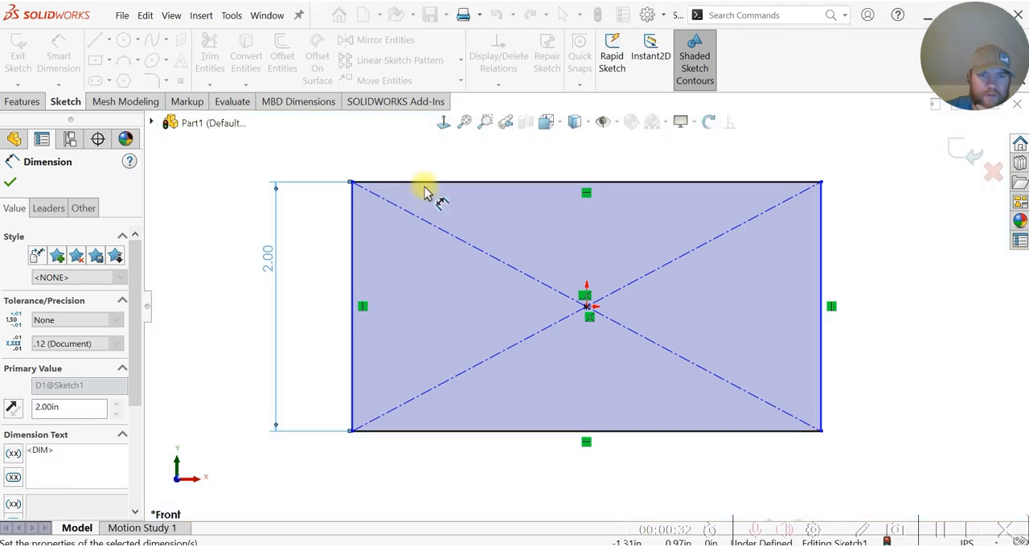
Step: Dimension the rectangle's horizontal side to 4 in and finish the base flange sketch
{"action": "left_click", "coordinate": [485, 161]}
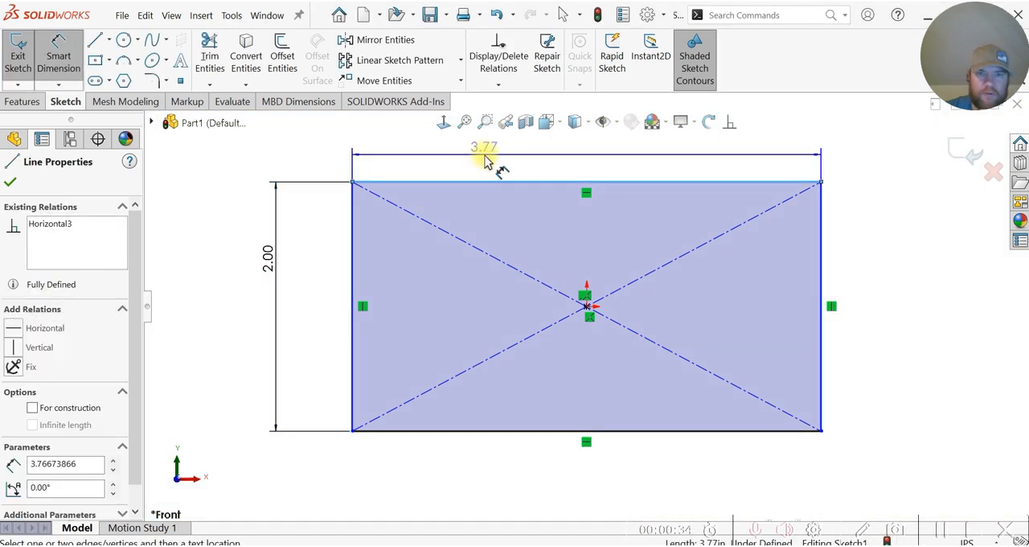
{"action": "left_click", "coordinate": [550, 173]}
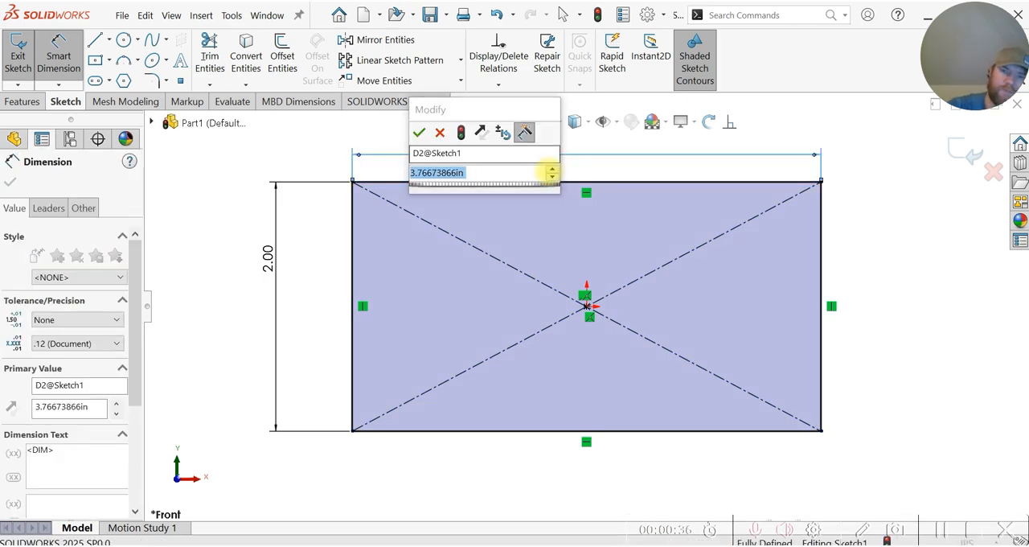
{"action": "type", "text": "4"}
{"action": "key", "text": "Return"}
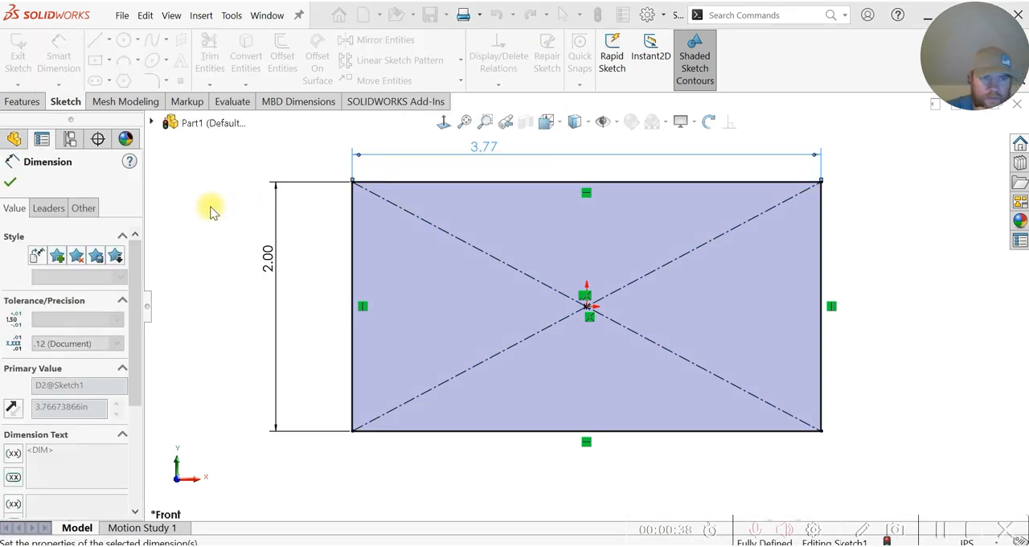
{"action": "left_click", "coordinate": [12, 182]}
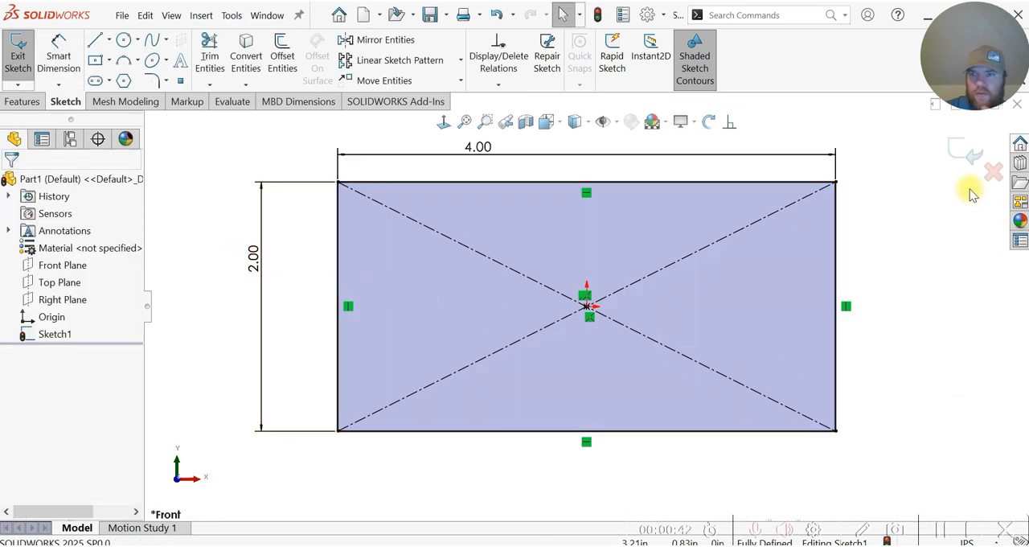
{"action": "left_click", "coordinate": [959, 153]}
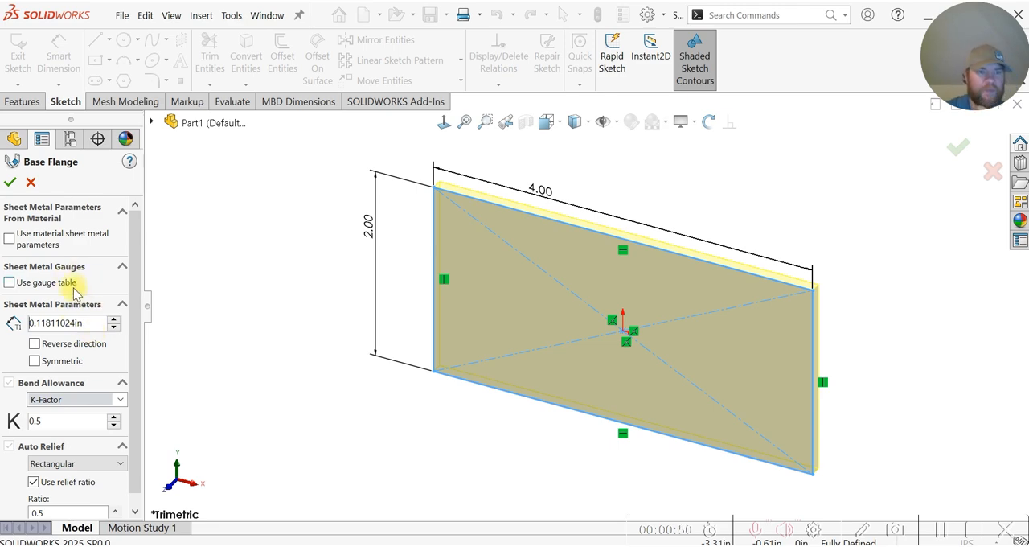
{"action": "left_click", "coordinate": [9, 283]}
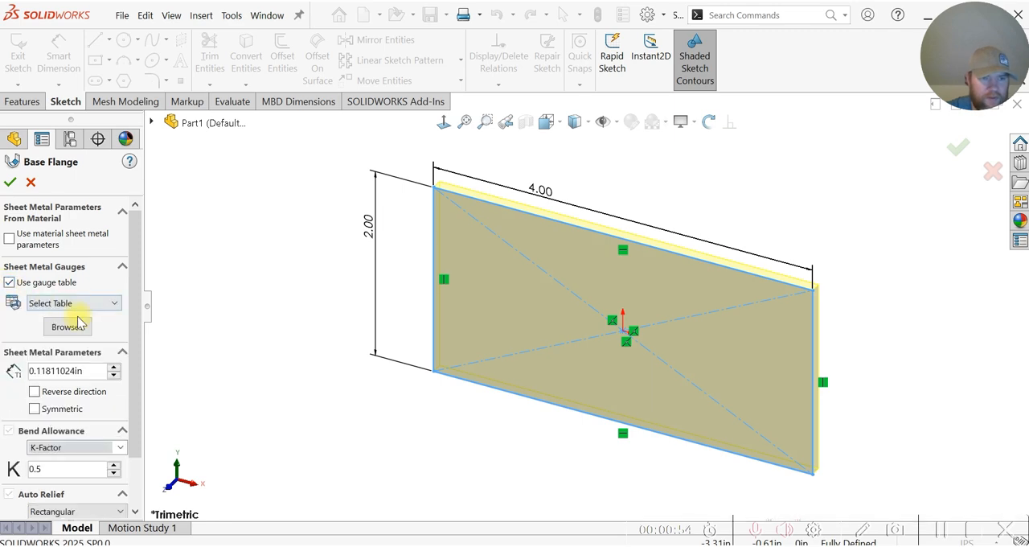
{"action": "left_click", "coordinate": [80, 308]}
{"action": "left_click", "coordinate": [79, 309]}
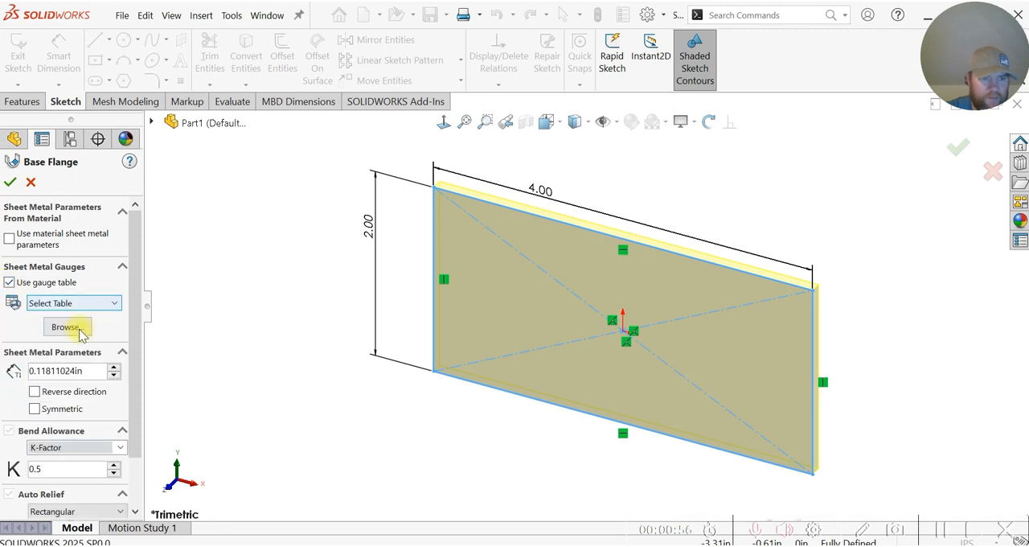
{"action": "left_click", "coordinate": [9, 282]}
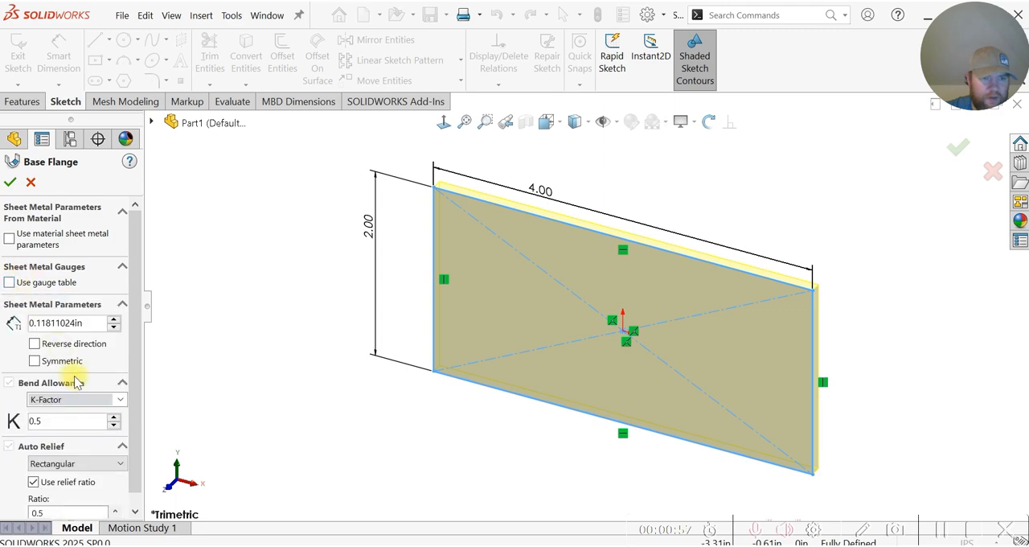
Step: Create the base flange with its default sheet-metal parameters and assign AISI 316 Stainless Steel Sheet (SS) as the part's material
{"action": "left_click", "coordinate": [10, 183]}
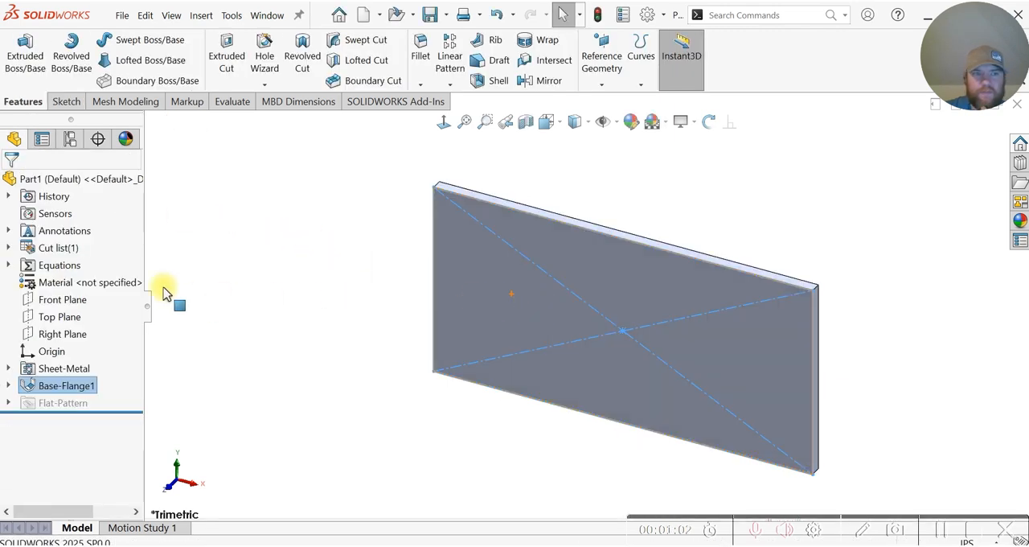
{"action": "right_click", "coordinate": [111, 283]}
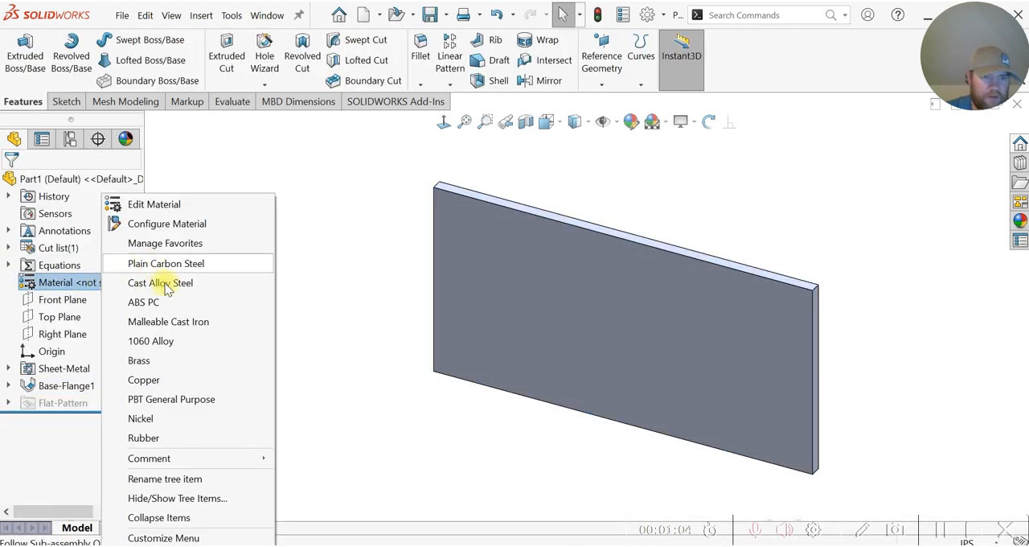
{"action": "left_click", "coordinate": [163, 206]}
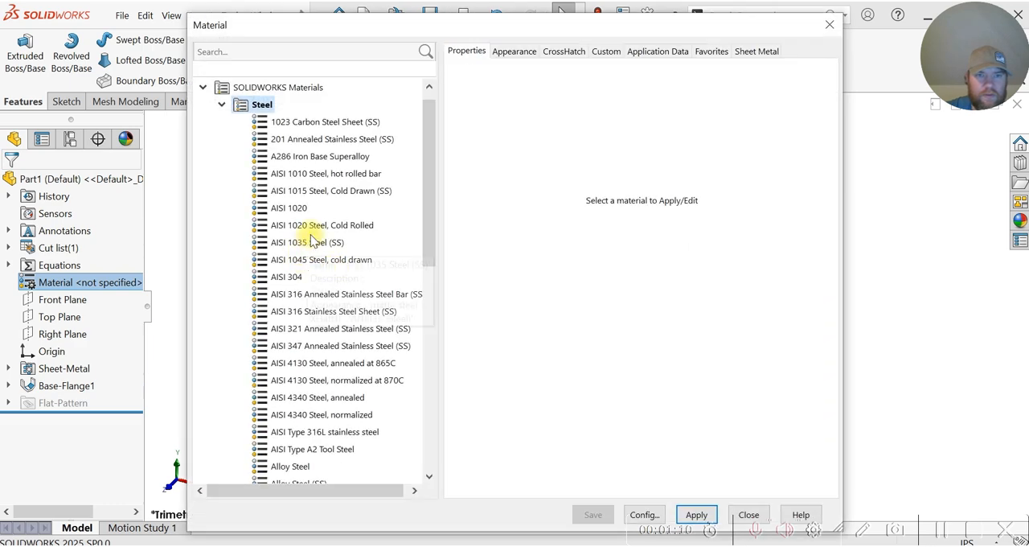
{"action": "left_click", "coordinate": [323, 313]}
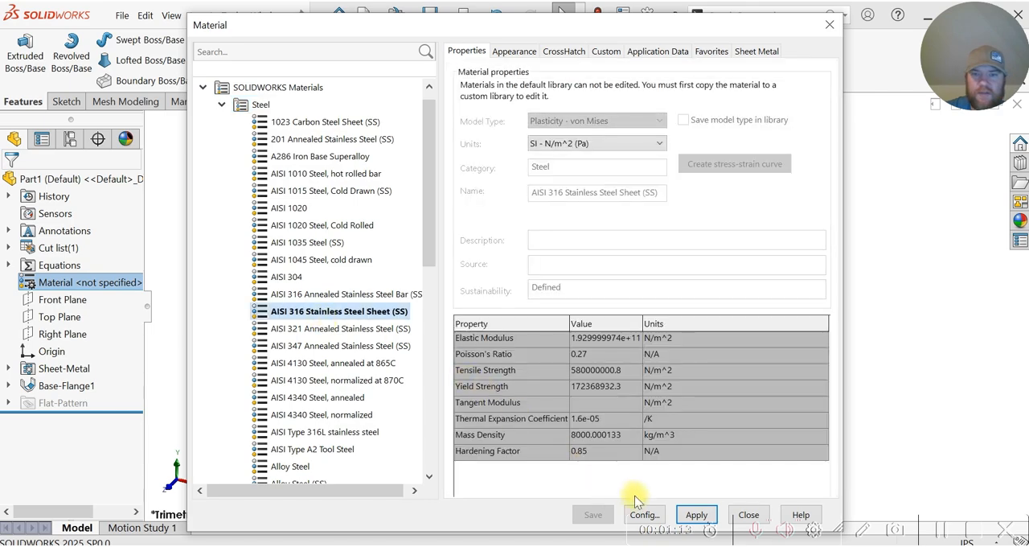
{"action": "left_click", "coordinate": [748, 514]}
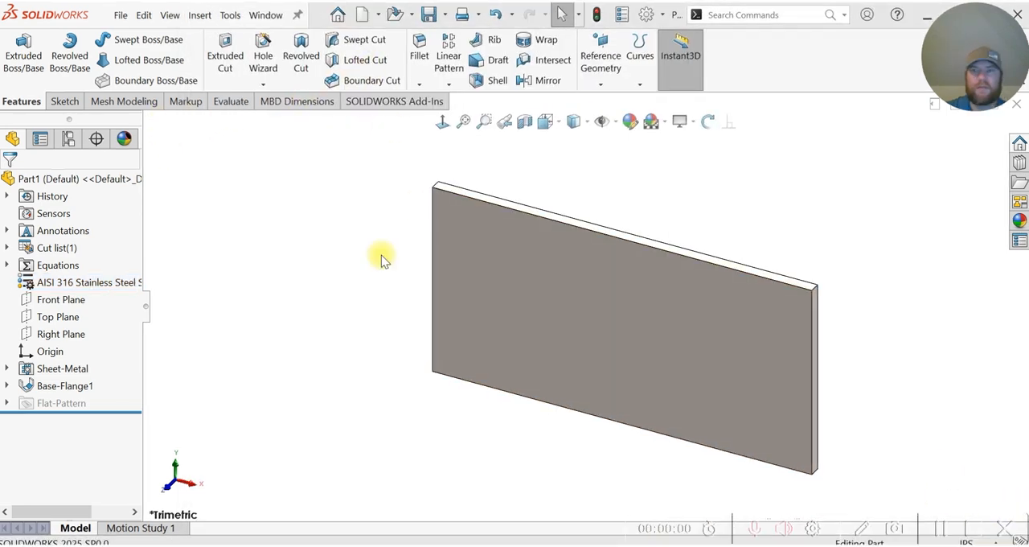
Step: On the plate's front face, sketch a center rectangle about 0.74 by 1.37 in, centered about 1.18 in left of the origin and level with it
{"action": "left_click", "coordinate": [478, 276]}
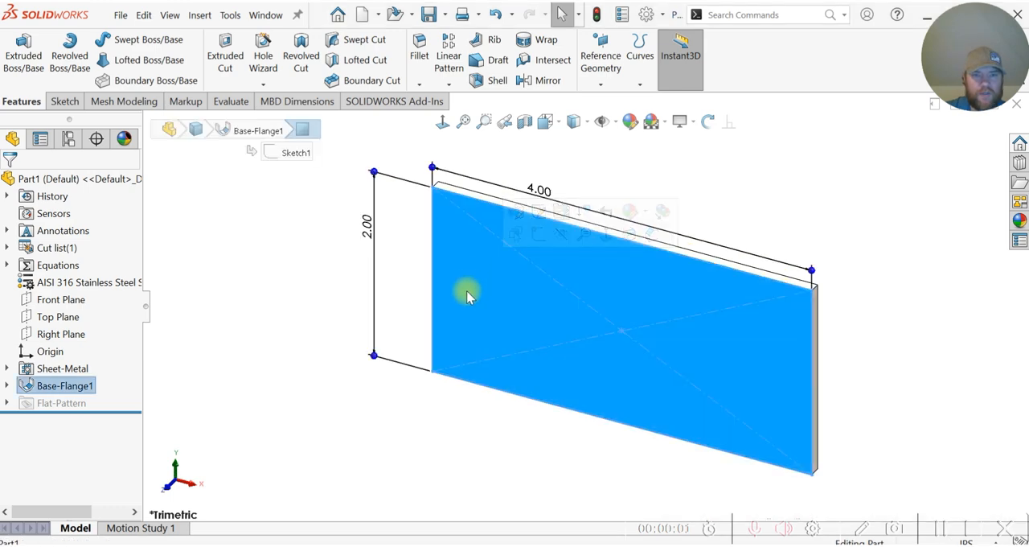
{"action": "left_click", "coordinate": [532, 231]}
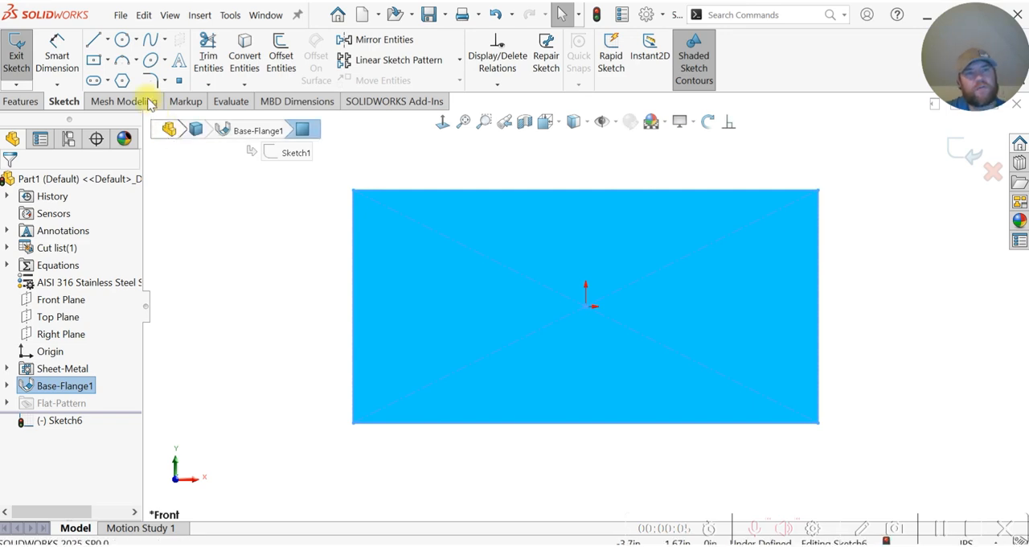
{"action": "left_click", "coordinate": [107, 61]}
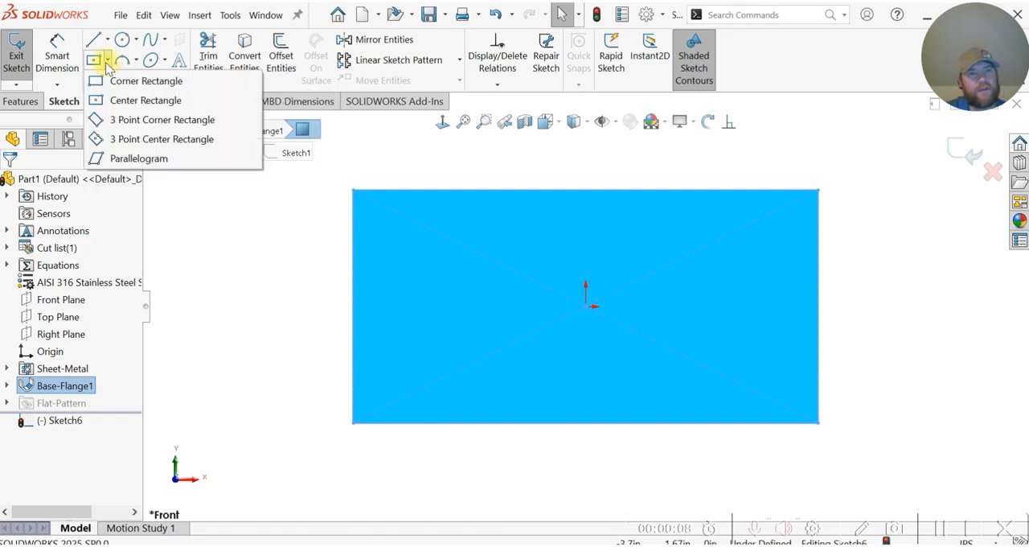
{"action": "left_click", "coordinate": [137, 99]}
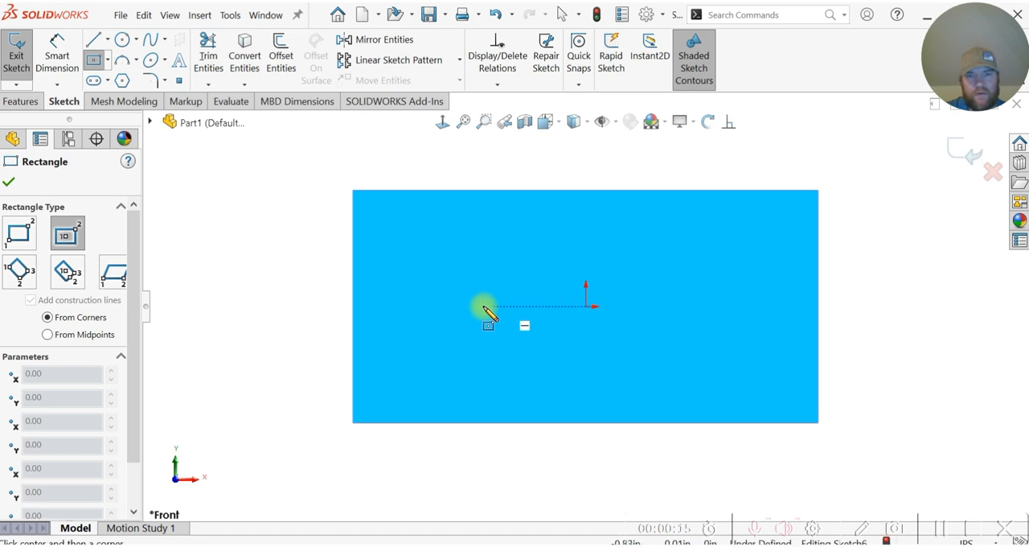
{"action": "left_click", "coordinate": [449, 306]}
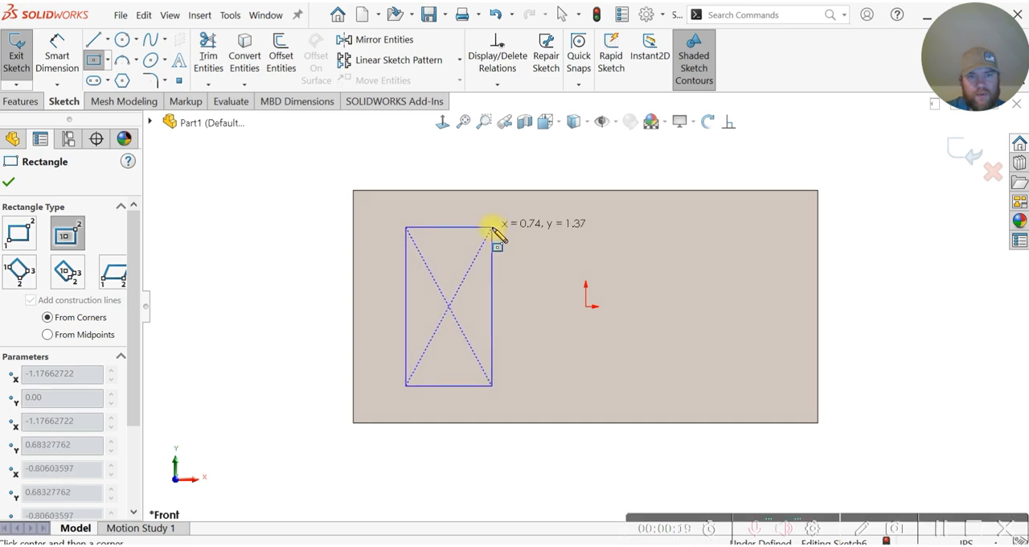
{"action": "left_click", "coordinate": [492, 228]}
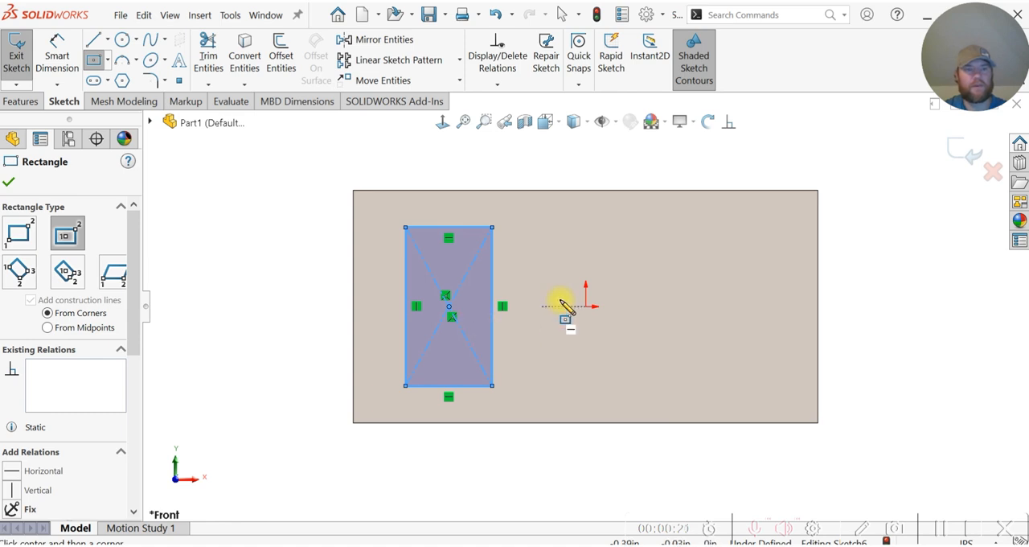
Step: Convert the new rectangle's lines to construction geometry
{"action": "left_click_drag", "start_coordinate": [139, 309], "coordinate": [133, 368]}
{"action": "left_click", "coordinate": [31, 431]}
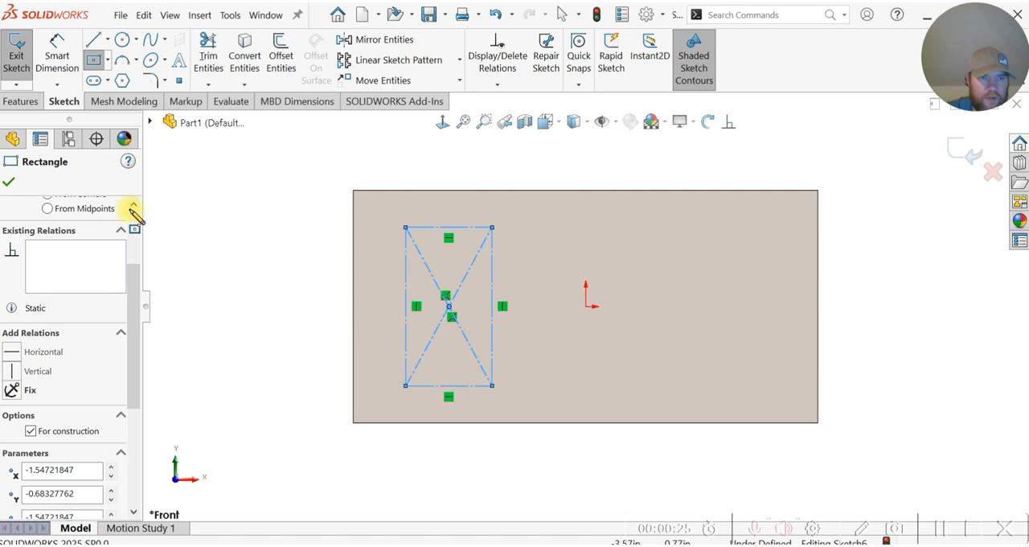
{"action": "left_click", "coordinate": [11, 181]}
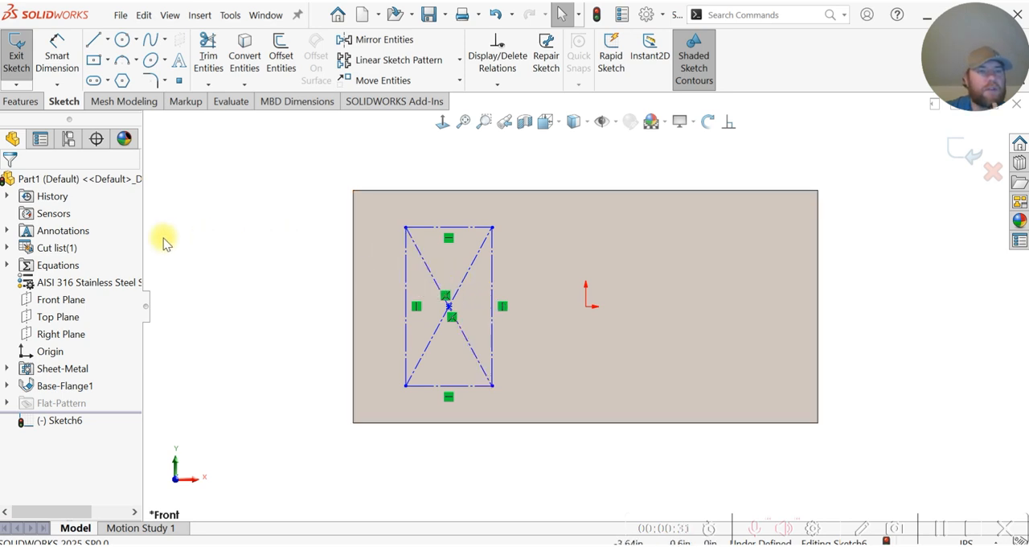
Step: Dimension the distance between the construction rectangle's center point and the origin to 1.125 in
{"action": "left_click", "coordinate": [60, 61]}
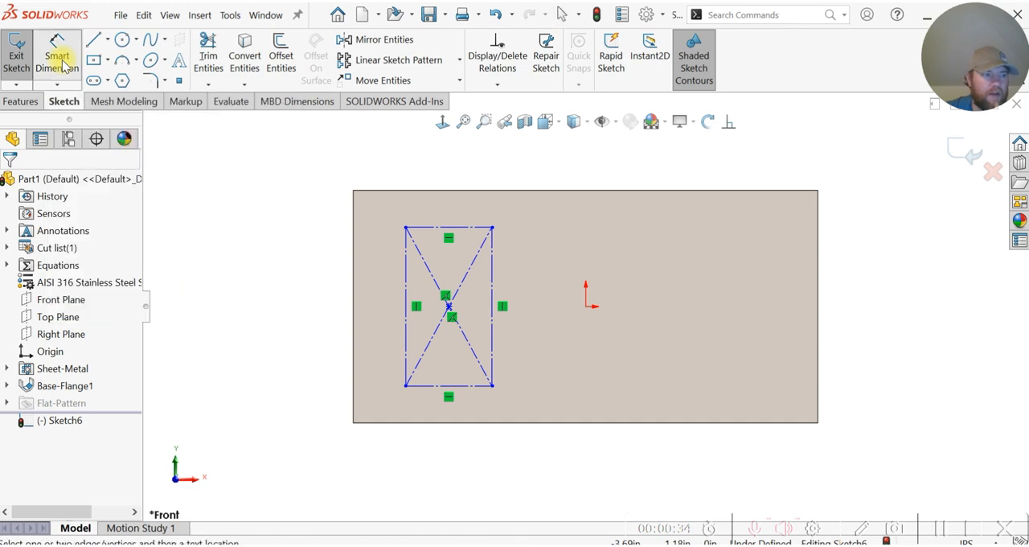
{"action": "left_click", "coordinate": [448, 305]}
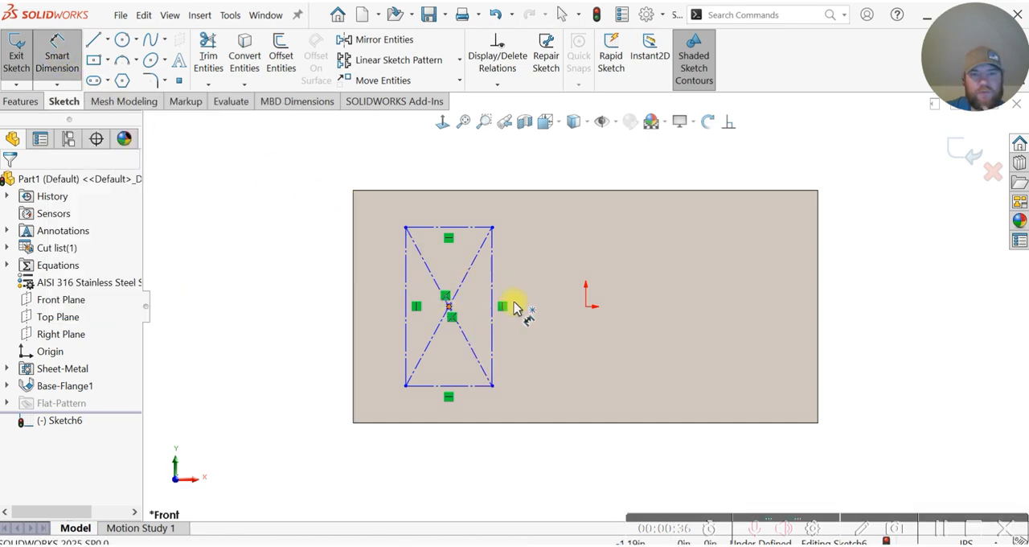
{"action": "left_click", "coordinate": [588, 309]}
{"action": "left_click", "coordinate": [543, 167]}
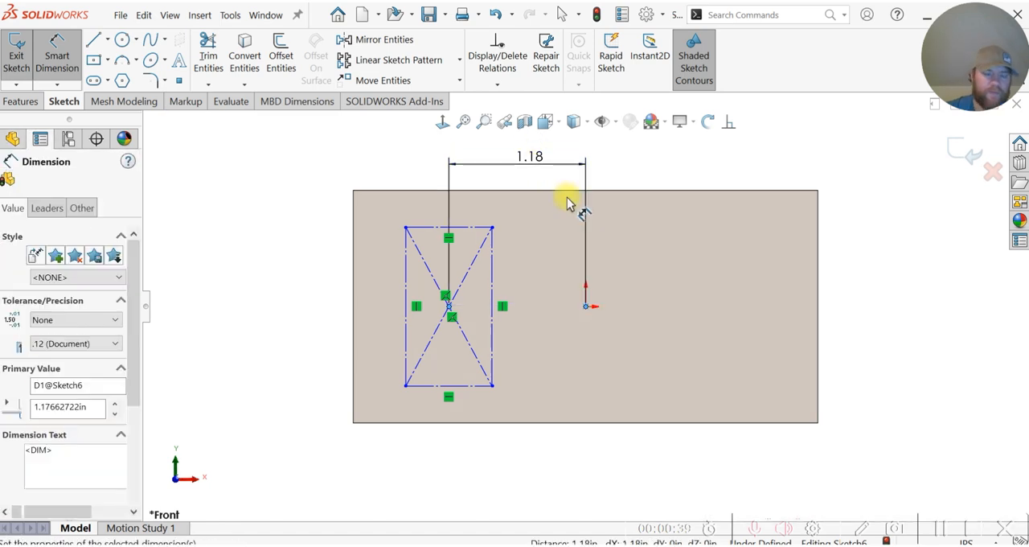
{"action": "type", "text": "1.12"}
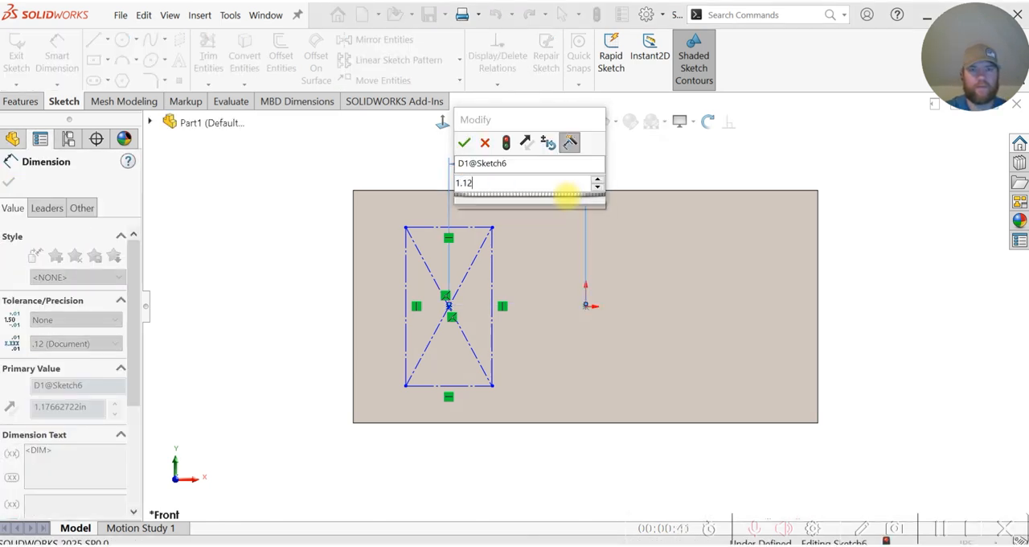
{"action": "type", "text": "5"}
{"action": "key", "text": "Return"}
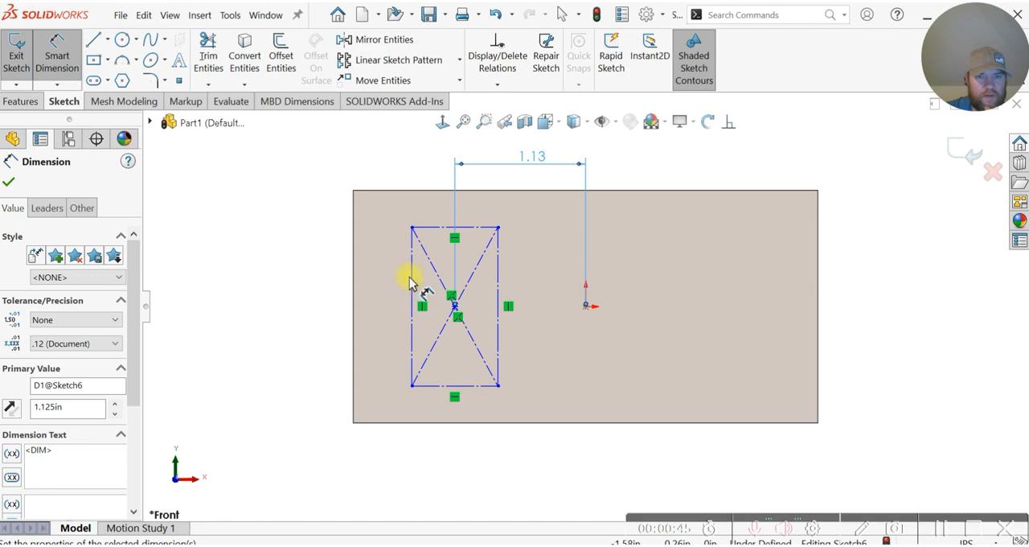
Step: Dimension the construction rectangle's vertical side to 1.5 in
{"action": "left_click", "coordinate": [335, 278]}
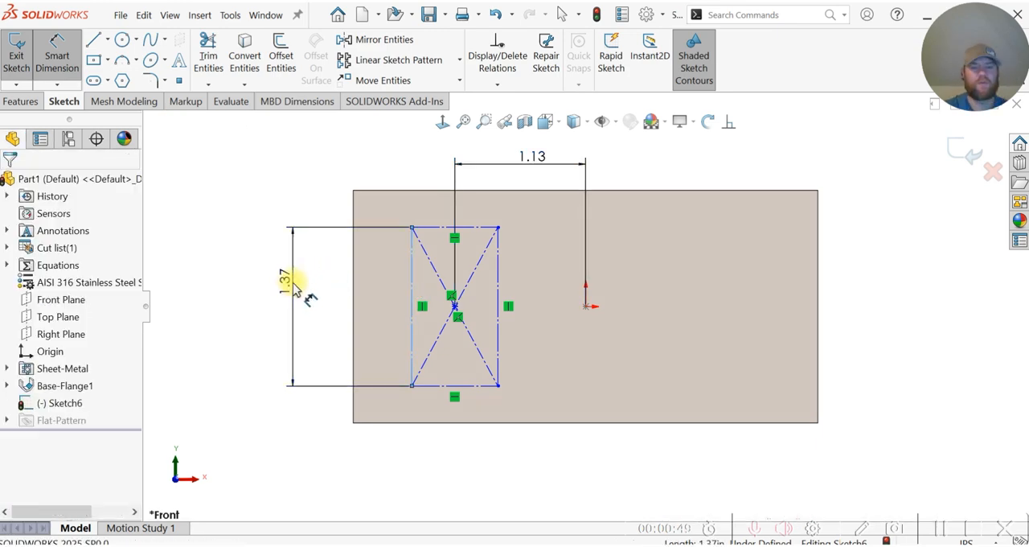
{"action": "left_click", "coordinate": [291, 281]}
{"action": "type", "text": "1.5"}
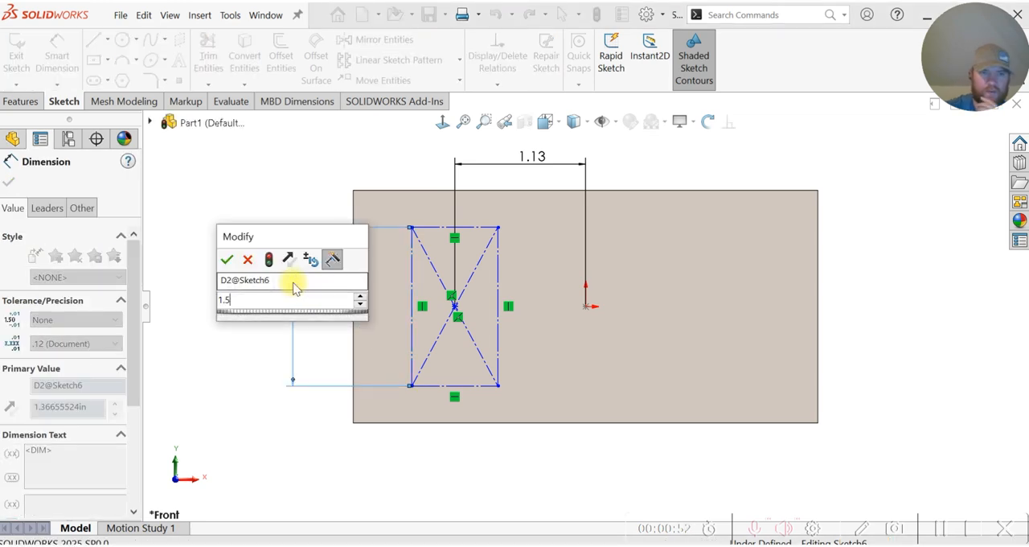
{"action": "key", "text": "Escape"}
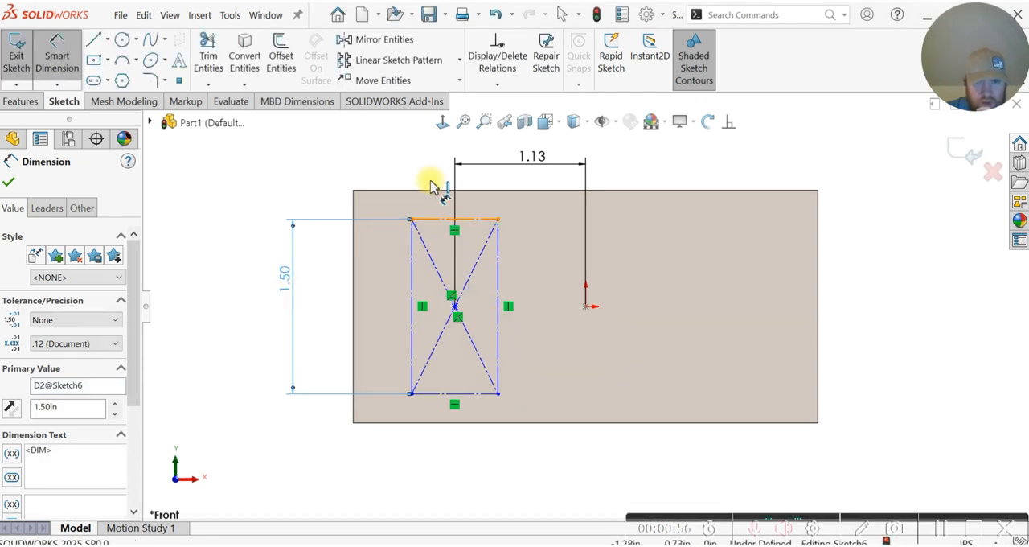
Step: Dimension the construction rectangle's upper horizontal side to 1.125 in and end dimensioning
{"action": "left_click", "coordinate": [435, 219]}
{"action": "left_click", "coordinate": [387, 166]}
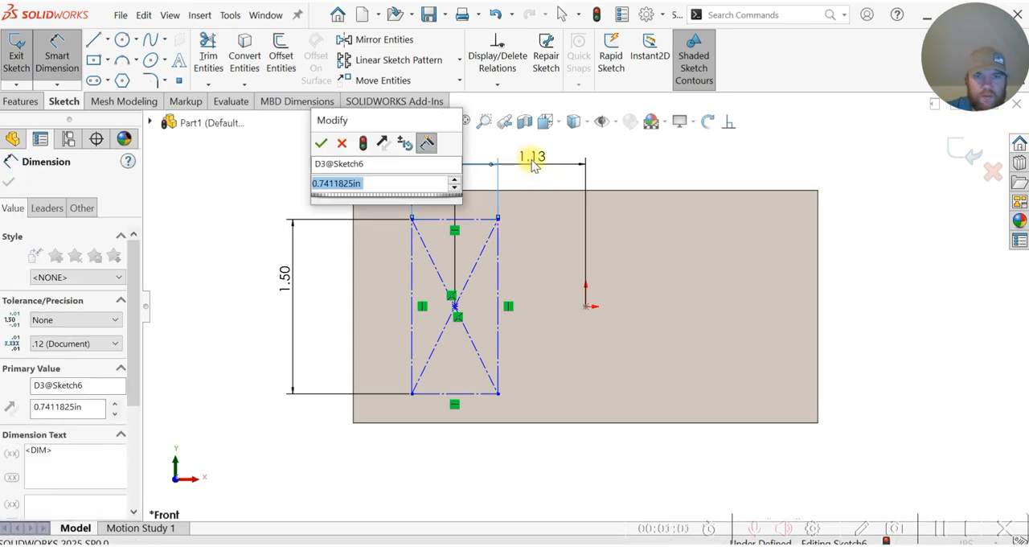
{"action": "type", "text": "1.125"}
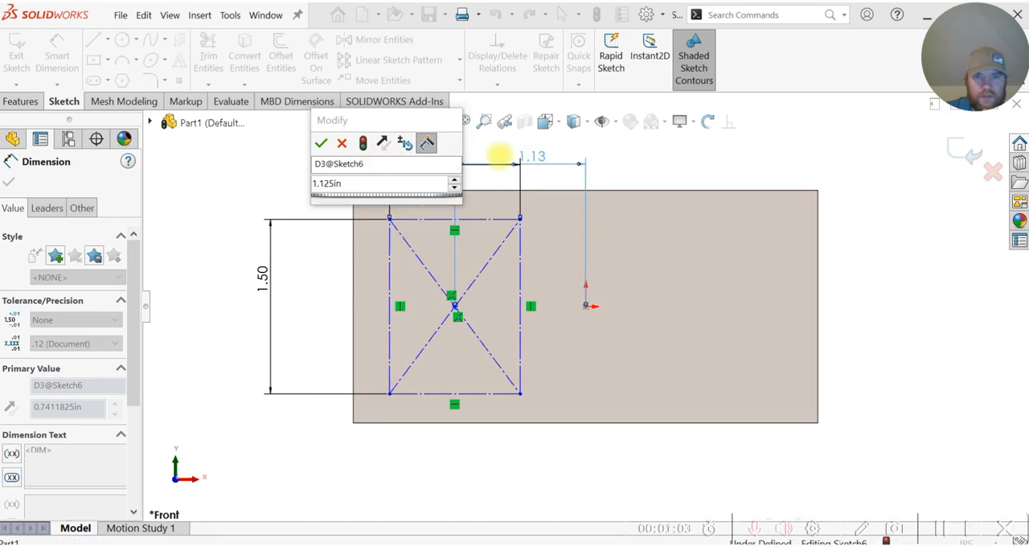
{"action": "key", "text": "Return"}
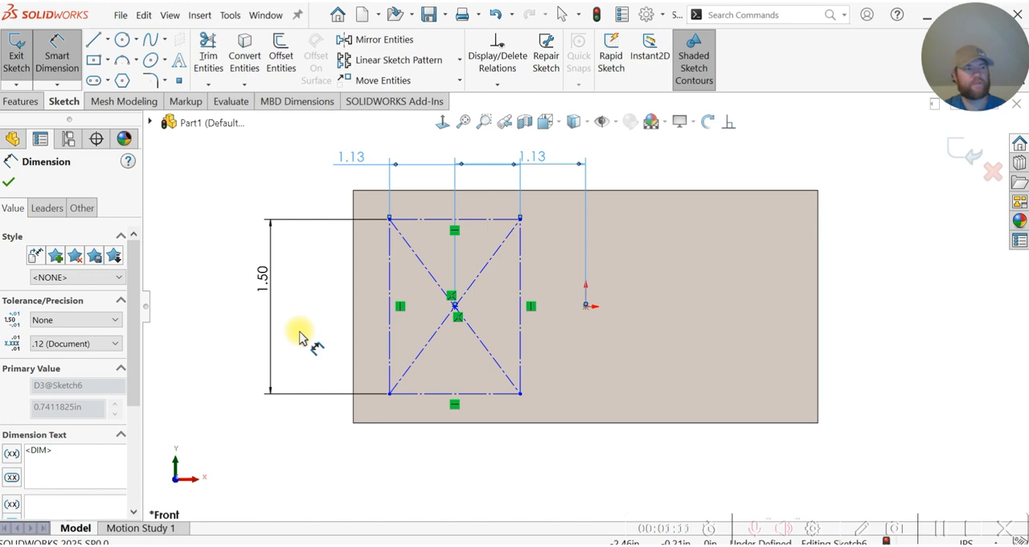
{"action": "key", "text": "Escape"}
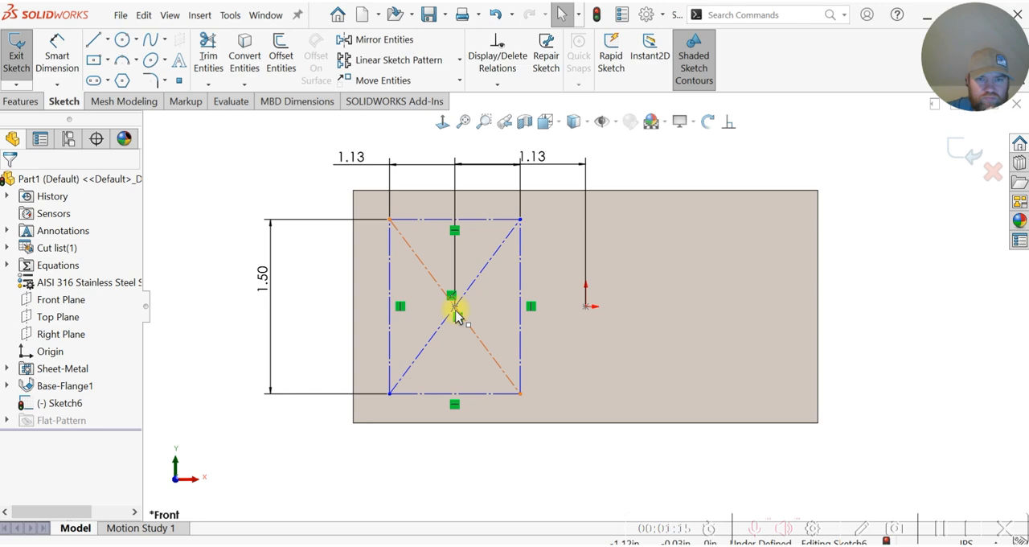
Step: Add a Horizontal relation between the construction rectangle's center point and the origin
{"action": "left_click_drag", "start_coordinate": [455, 315], "coordinate": [459, 299]}
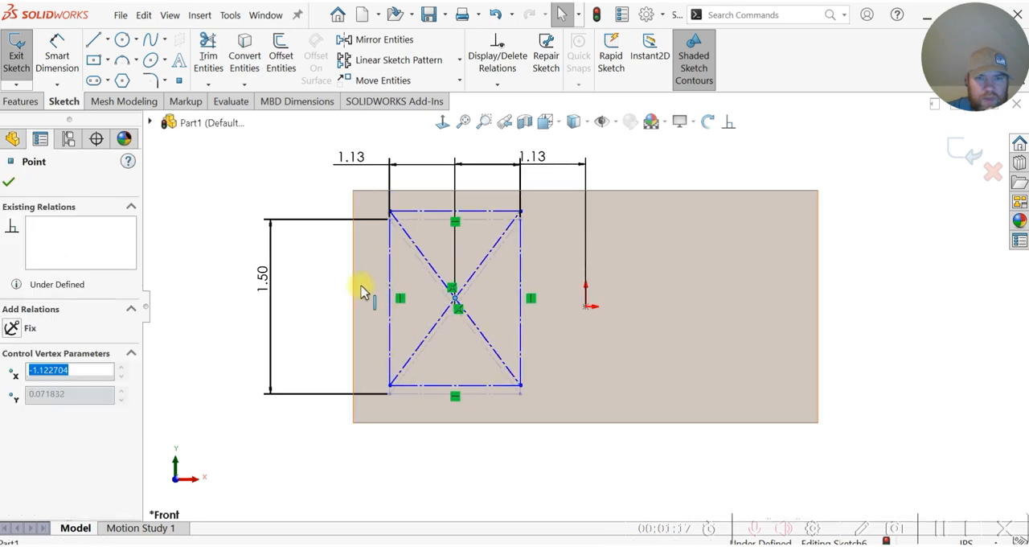
{"action": "left_click", "coordinate": [233, 202]}
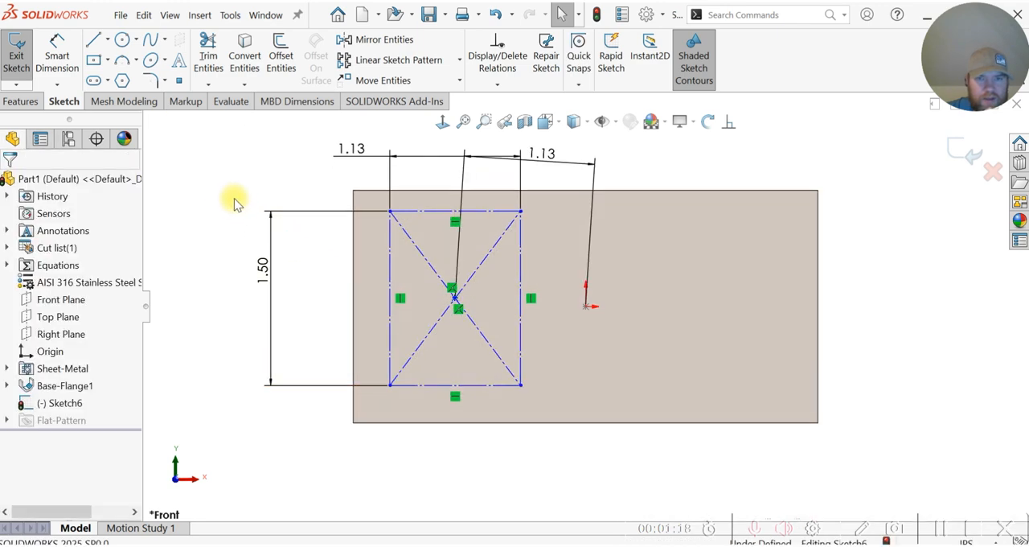
{"action": "left_click", "coordinate": [729, 127]}
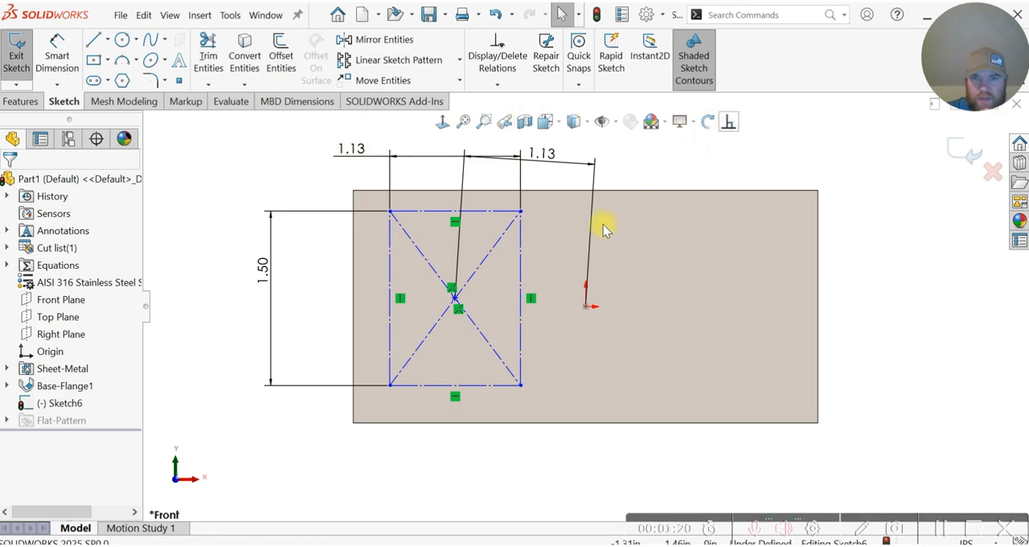
{"action": "left_click", "coordinate": [456, 303]}
{"action": "left_click", "coordinate": [587, 305]}
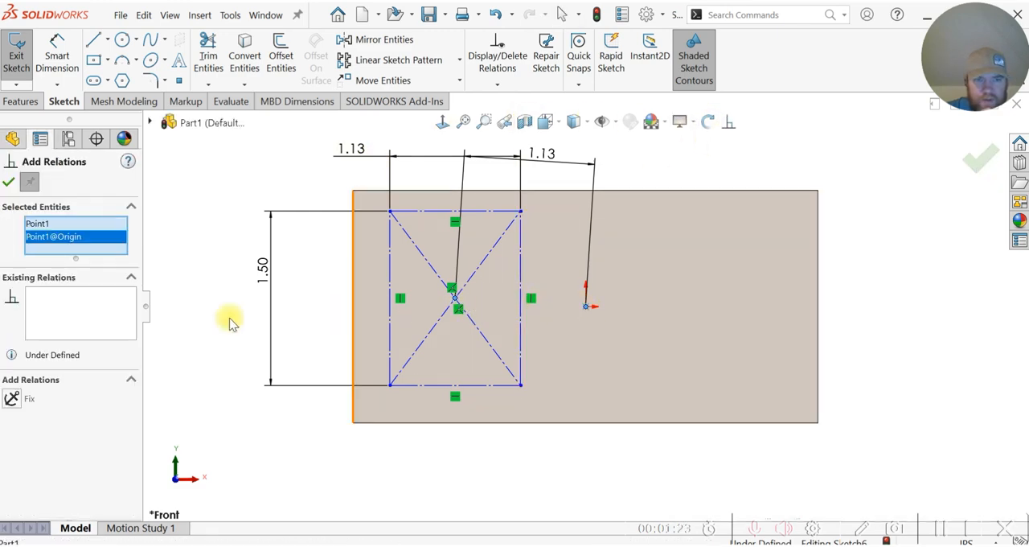
{"action": "left_click", "coordinate": [13, 400]}
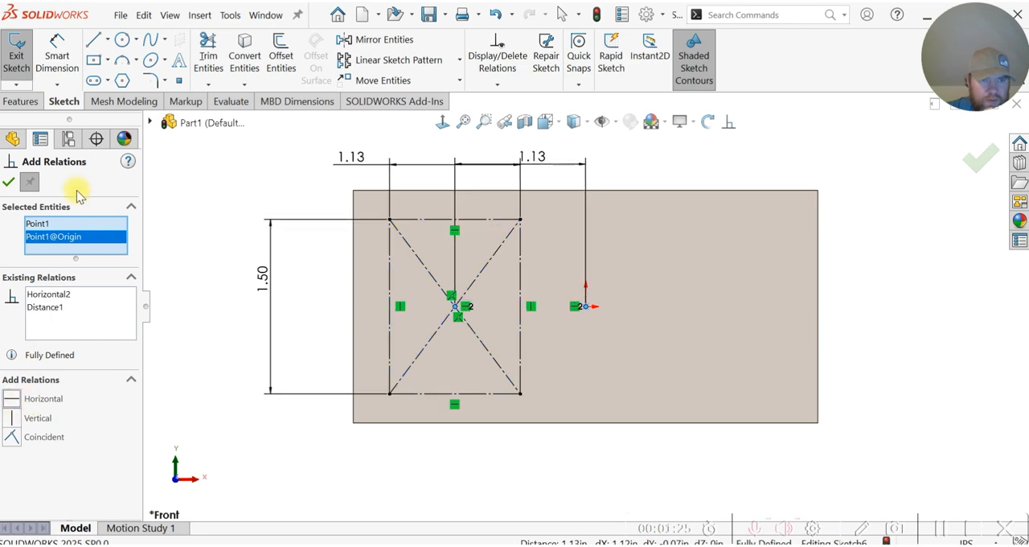
{"action": "left_click", "coordinate": [9, 183]}
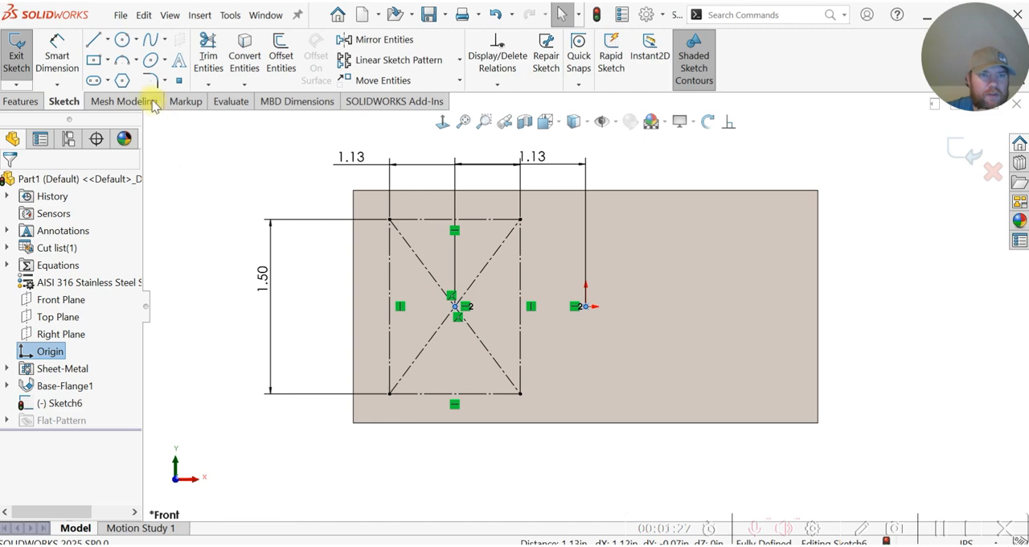
Step: Sketch four circles about 0.2 to 0.3 in in diameter, one centered on each corner of the construction rectangle
{"action": "left_click", "coordinate": [122, 39]}
{"action": "left_click", "coordinate": [389, 218]}
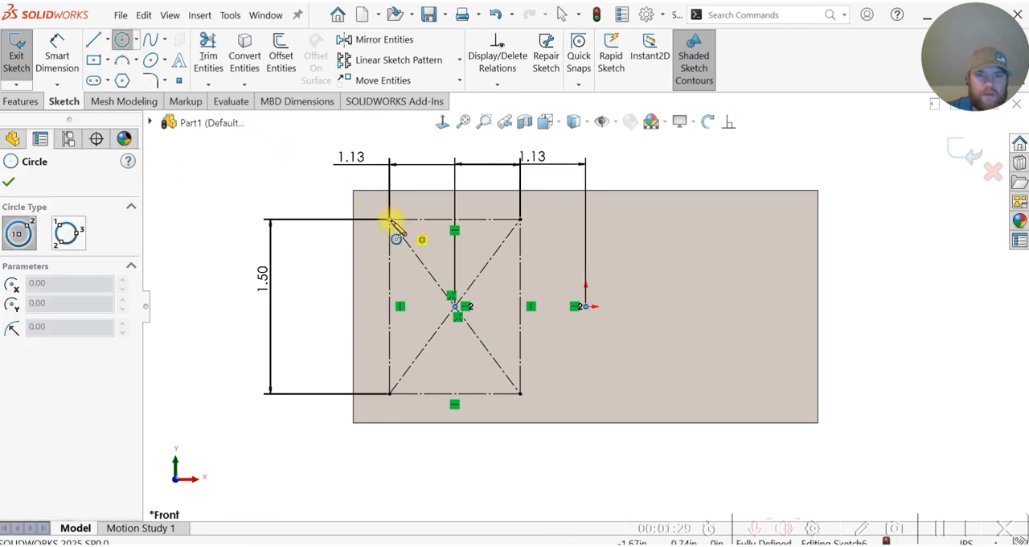
{"action": "left_click", "coordinate": [405, 227]}
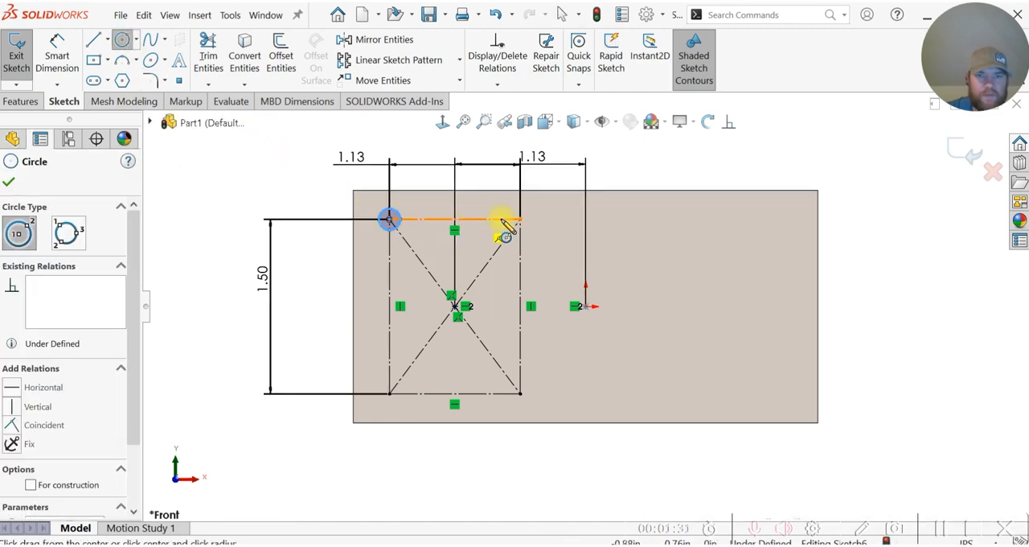
{"action": "left_click", "coordinate": [520, 218]}
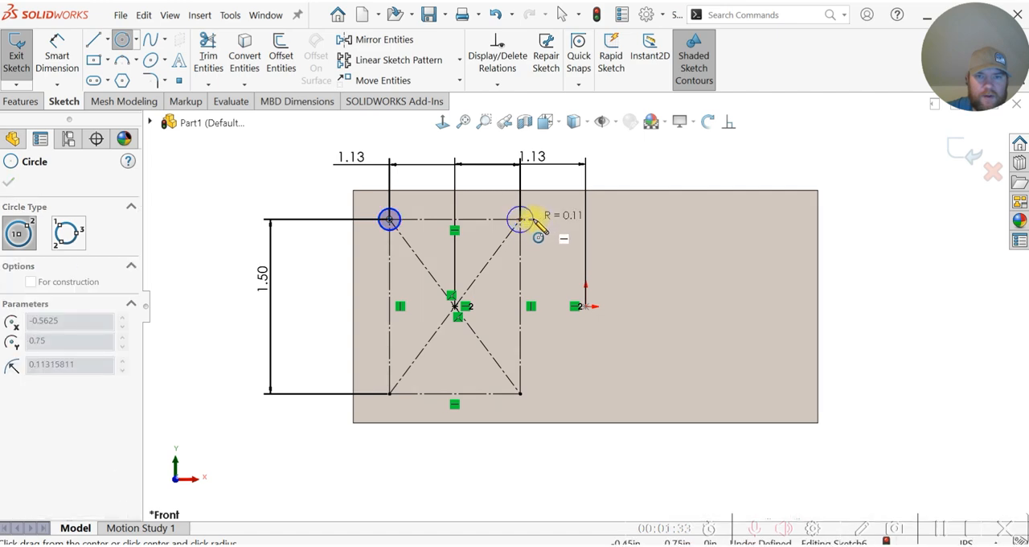
{"action": "left_click", "coordinate": [532, 225]}
{"action": "left_click", "coordinate": [389, 393]}
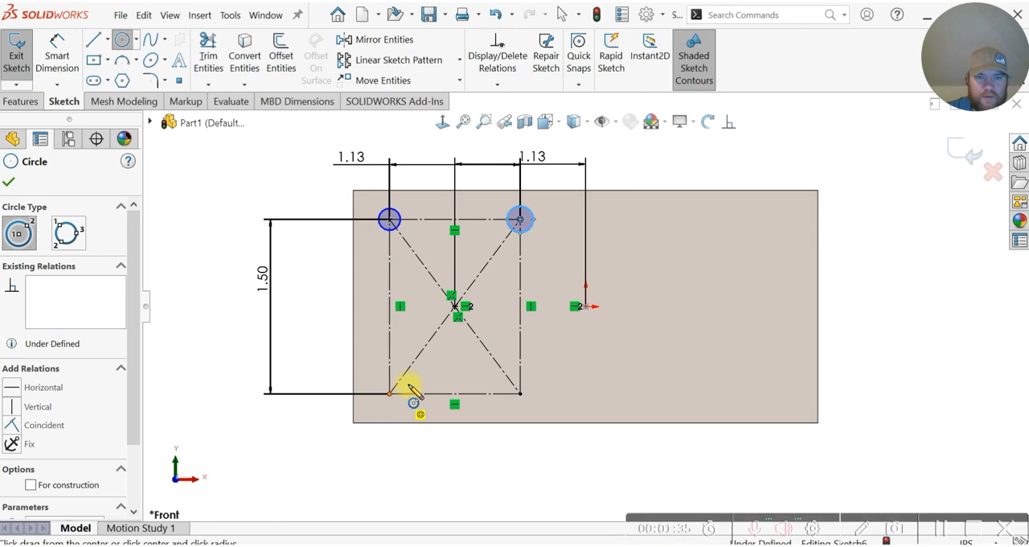
{"action": "left_click", "coordinate": [400, 389]}
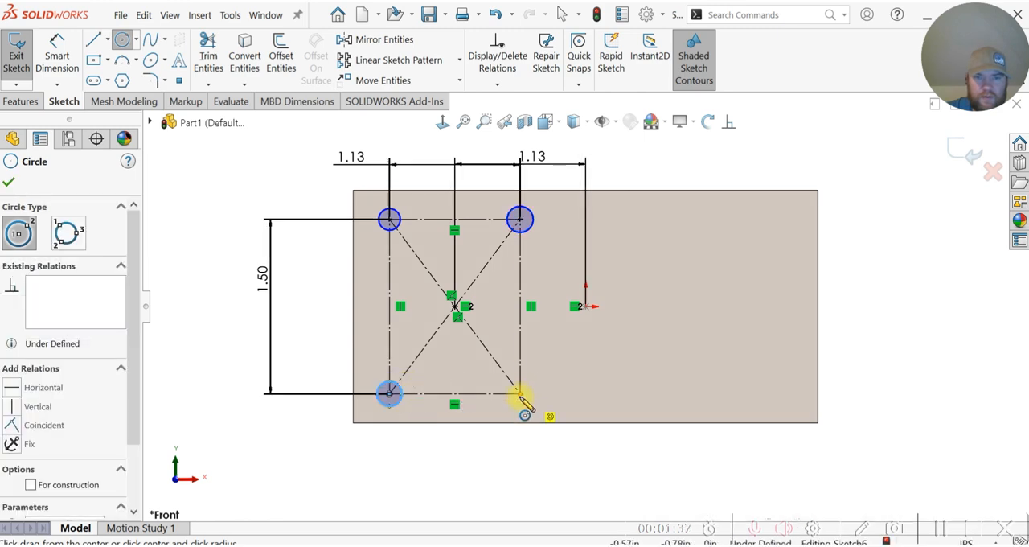
{"action": "left_click", "coordinate": [520, 393]}
{"action": "left_click", "coordinate": [539, 393]}
{"action": "key", "text": "Escape"}
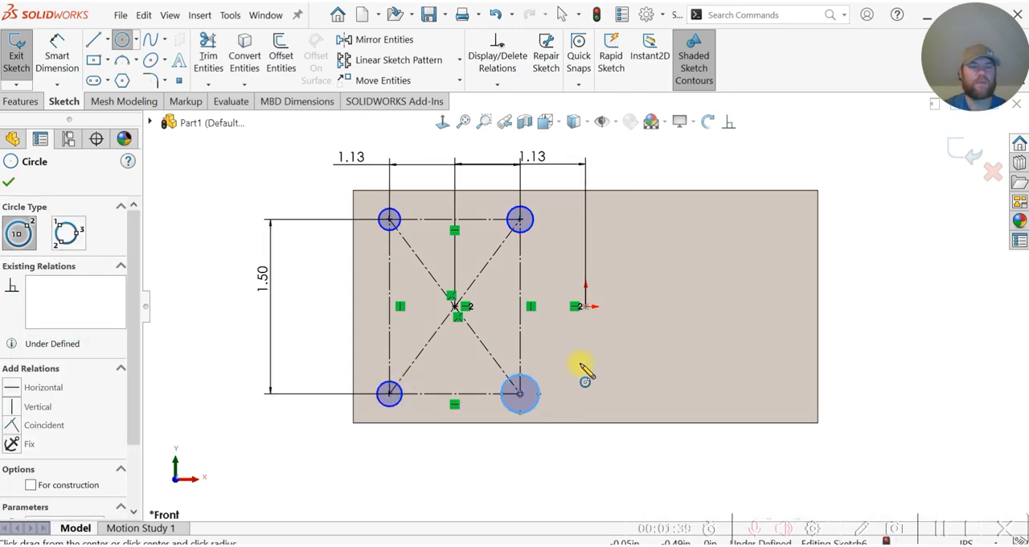
Step: Add an Equal relation to all four corner circles
{"action": "left_click", "coordinate": [729, 122]}
{"action": "left_click", "coordinate": [523, 224]}
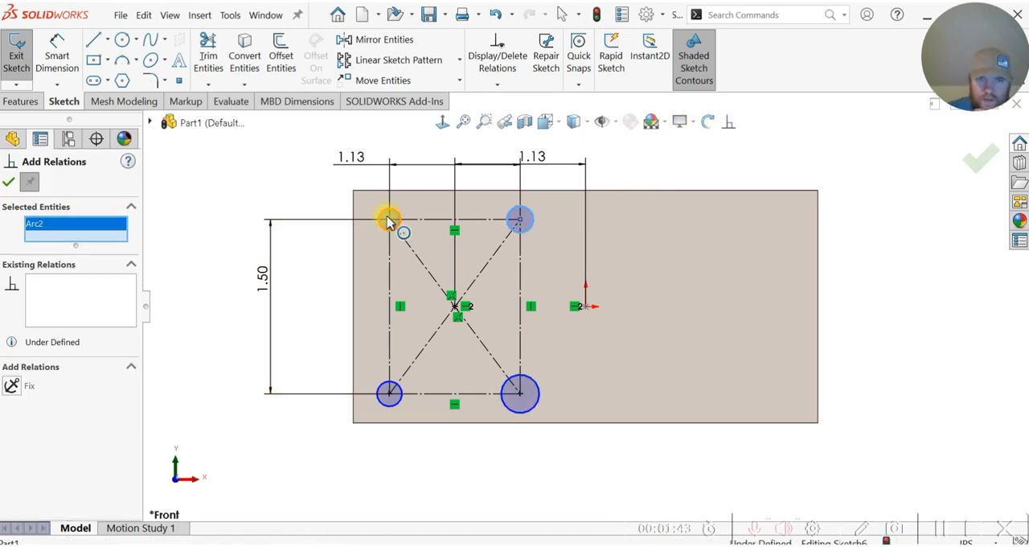
{"action": "left_click", "coordinate": [400, 219]}
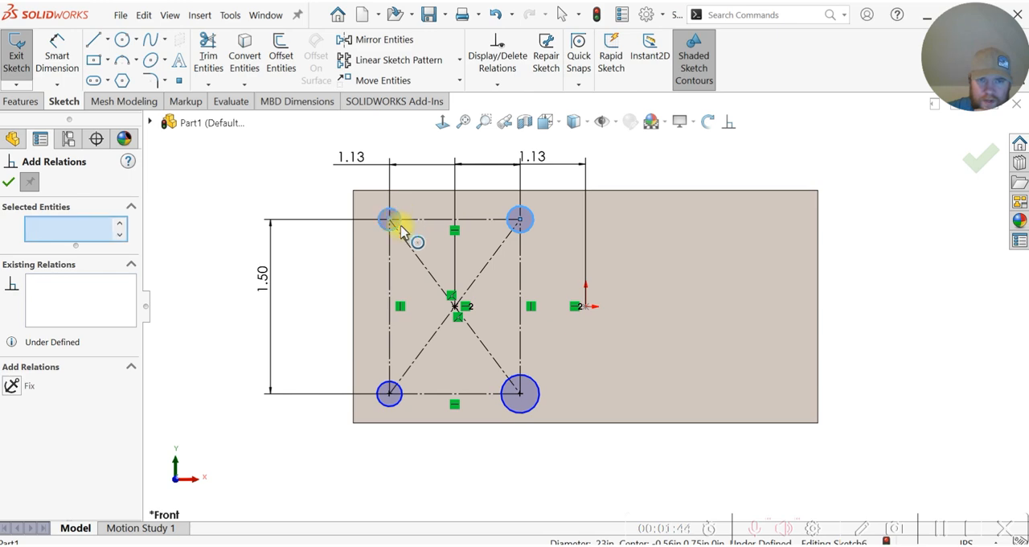
{"action": "left_click", "coordinate": [401, 397]}
{"action": "left_click", "coordinate": [521, 396]}
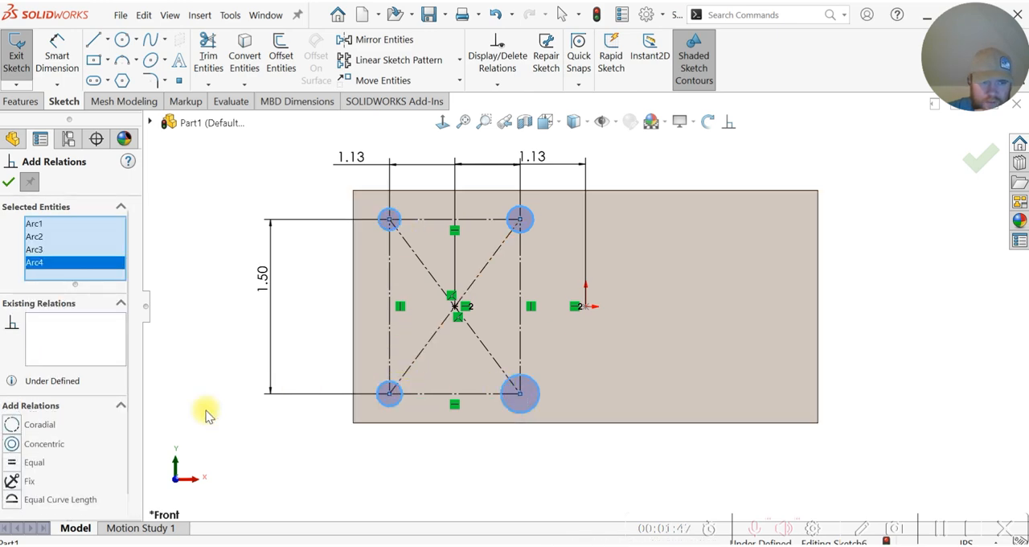
{"action": "left_click", "coordinate": [11, 183]}
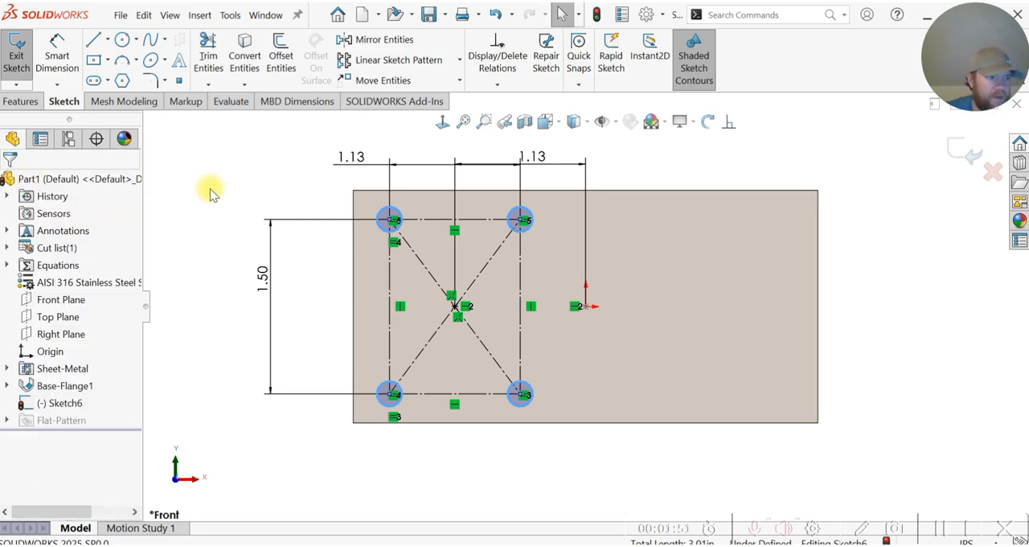
Step: Dimension the upper-right circle's diameter to 0.125 in and end dimensioning
{"action": "left_click", "coordinate": [58, 56]}
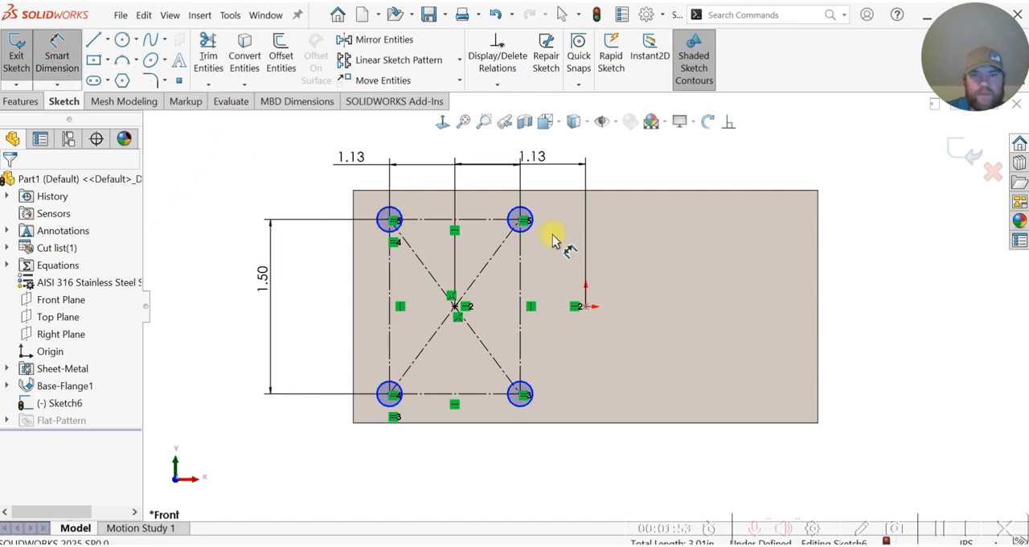
{"action": "left_click", "coordinate": [532, 218]}
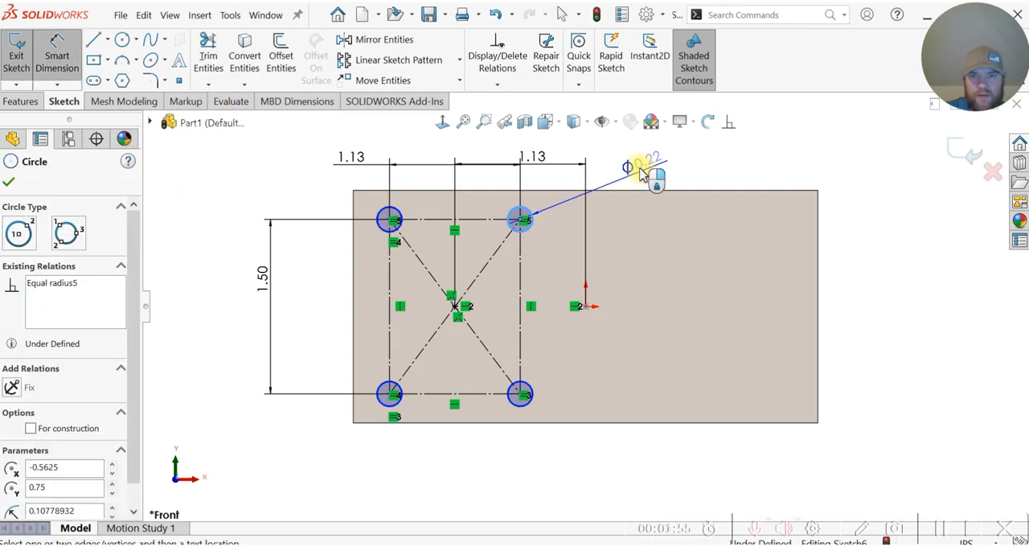
{"action": "left_click", "coordinate": [696, 205]}
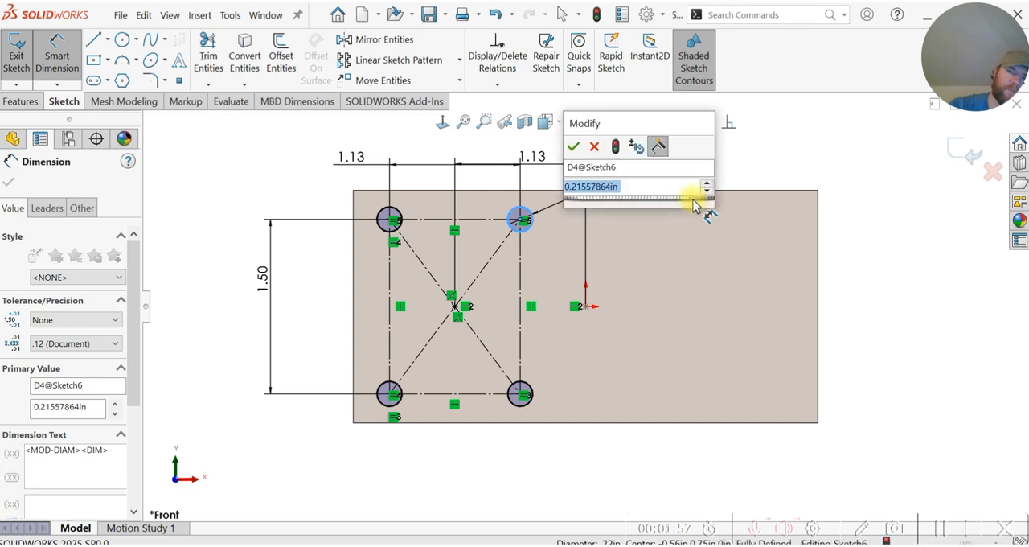
{"action": "type", "text": ".125"}
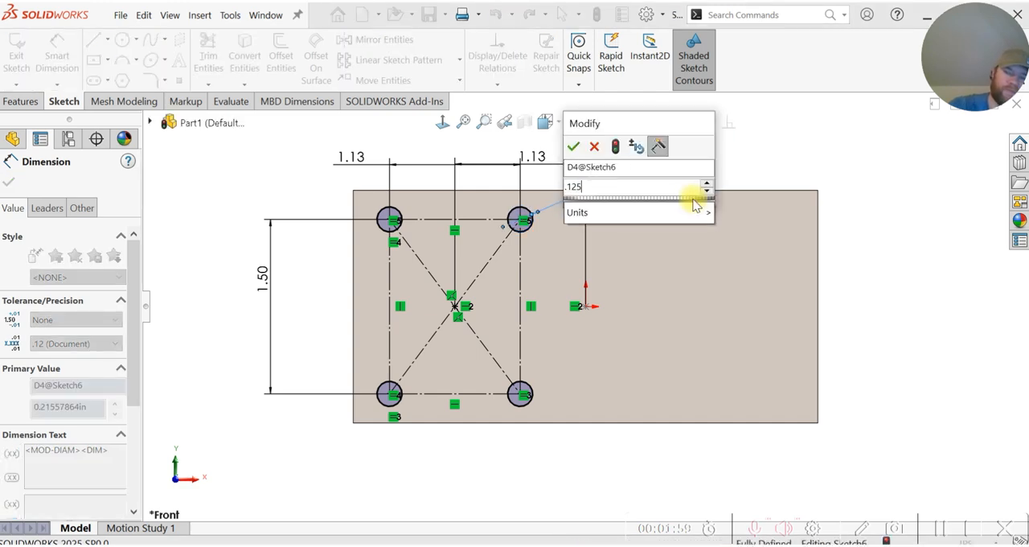
{"action": "key", "text": "Escape"}
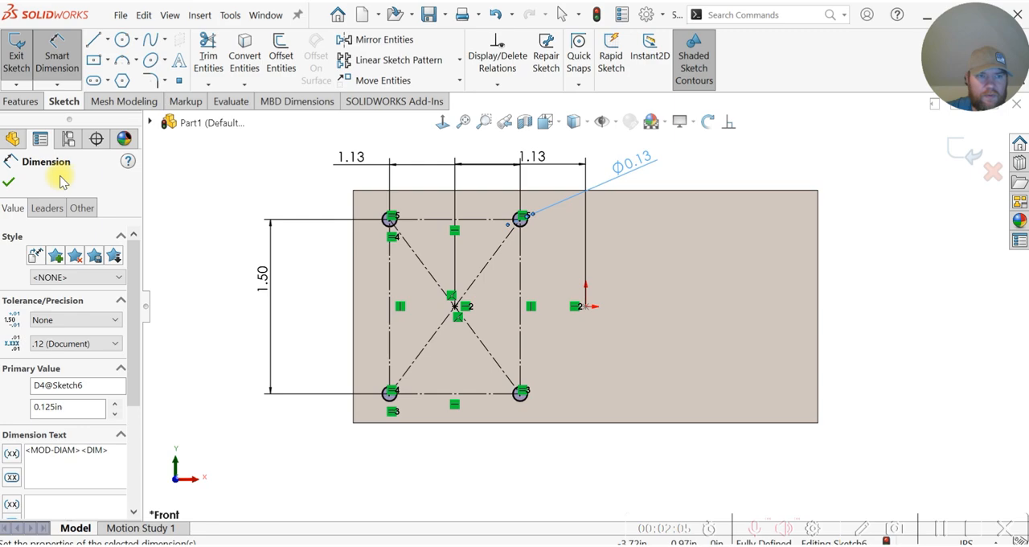
{"action": "left_click", "coordinate": [11, 184]}
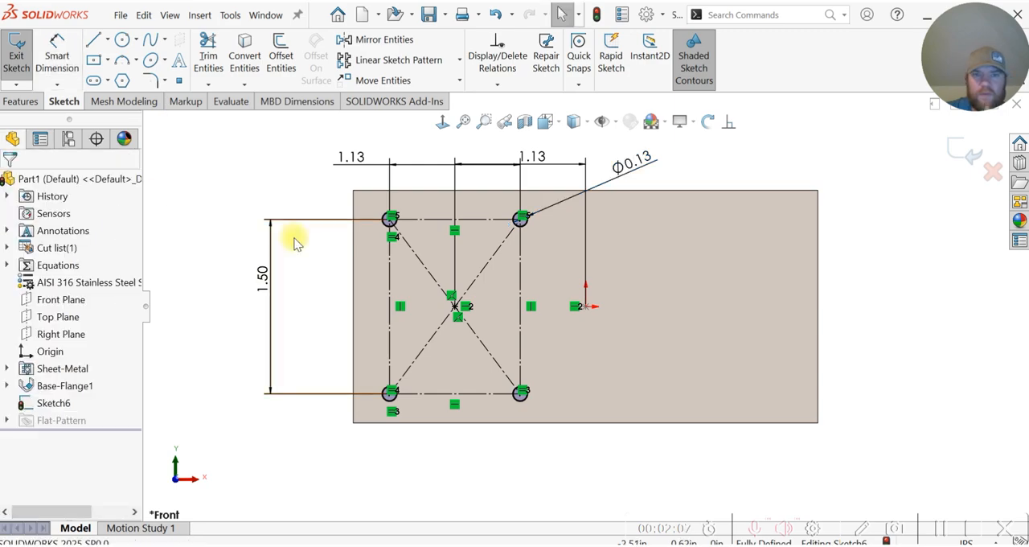
{"action": "middle_click_drag", "start_coordinate": [305, 279], "coordinate": [321, 282]}
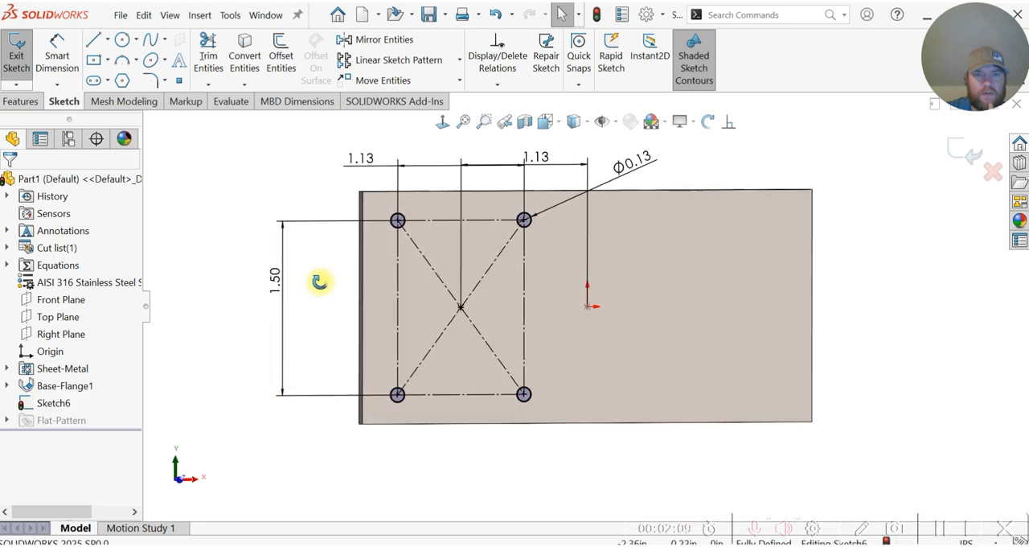
Step: Sketch a circle about 0.66 in in diameter centered on the construction rectangle's center point
{"action": "left_click", "coordinate": [122, 40]}
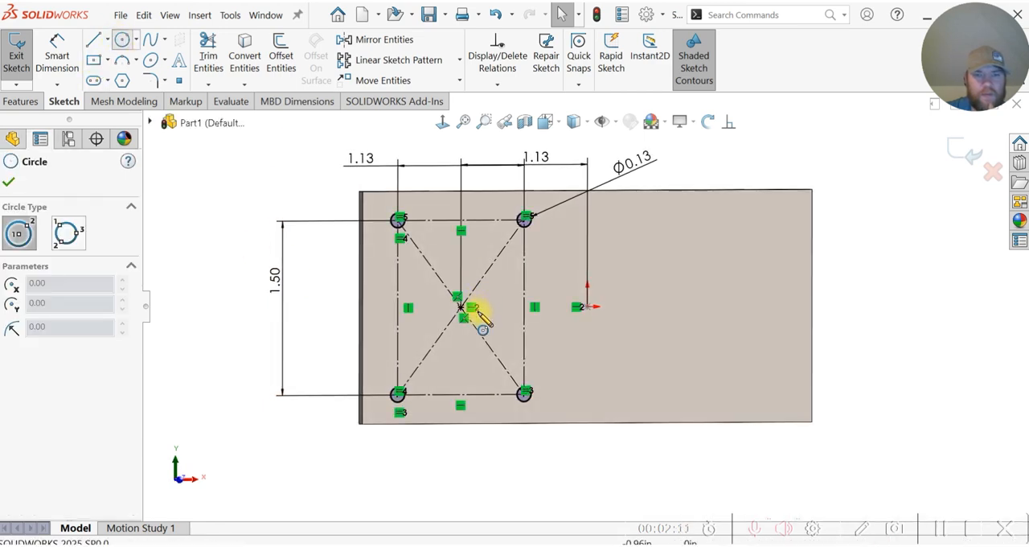
{"action": "left_click", "coordinate": [460, 307]}
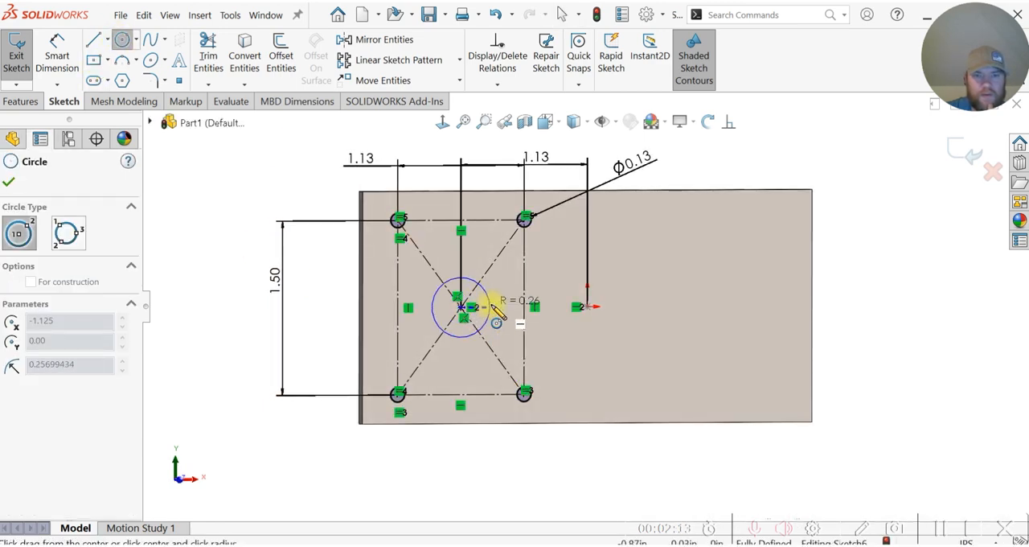
{"action": "left_click", "coordinate": [493, 299]}
{"action": "left_click", "coordinate": [493, 295]}
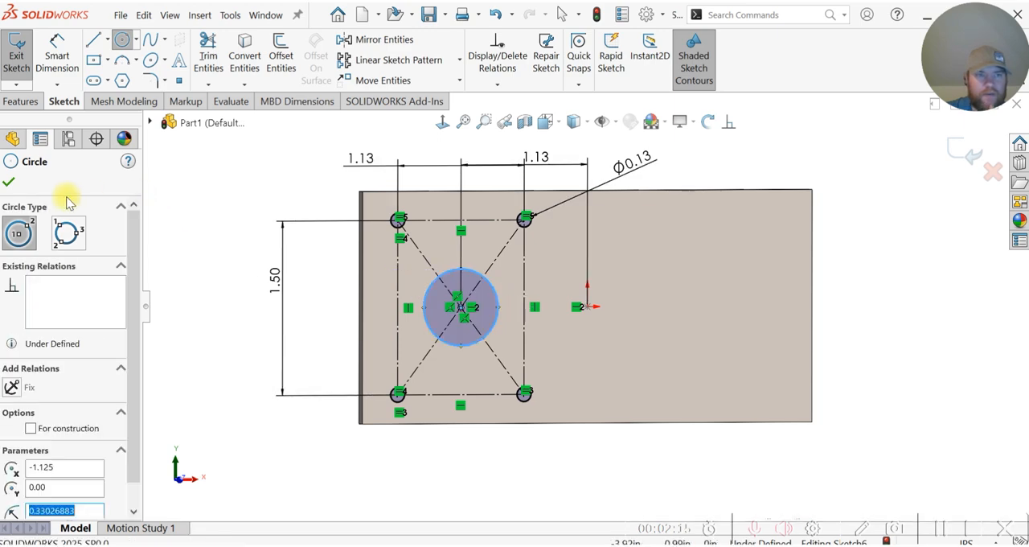
{"action": "left_click", "coordinate": [10, 183]}
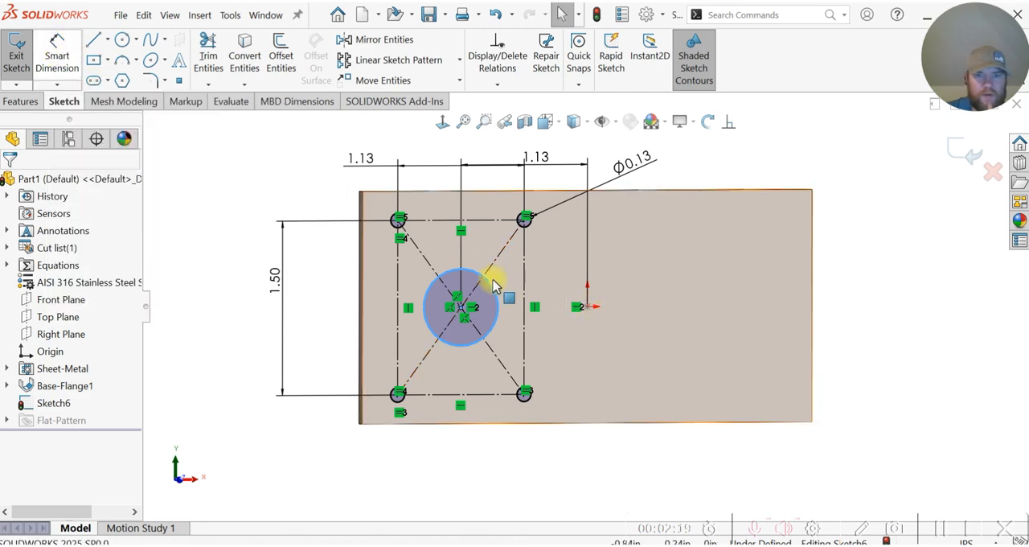
Step: Dimension the central circle's diameter to 5/8 in (0.625 in) and end dimensioning
{"action": "left_click", "coordinate": [68, 60]}
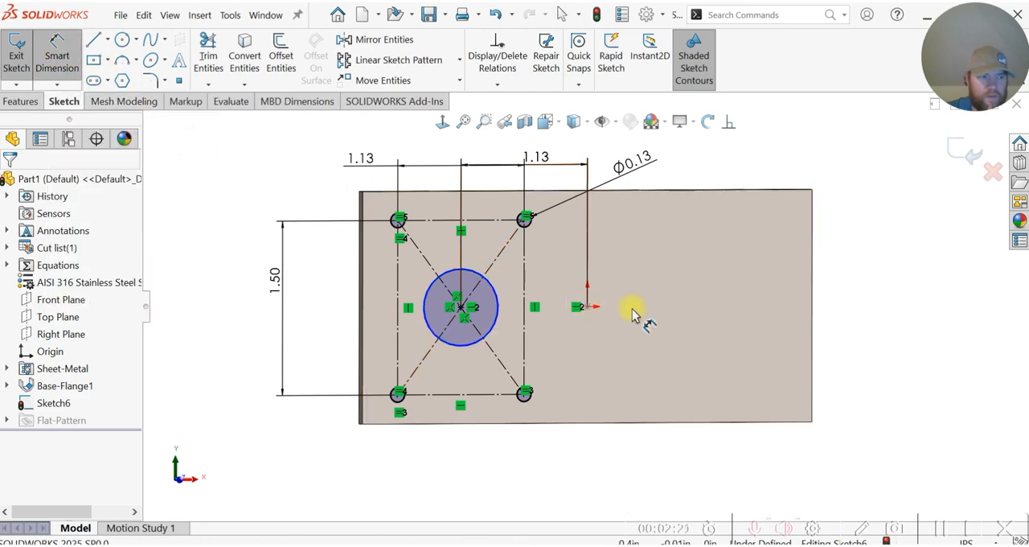
{"action": "left_click", "coordinate": [498, 295]}
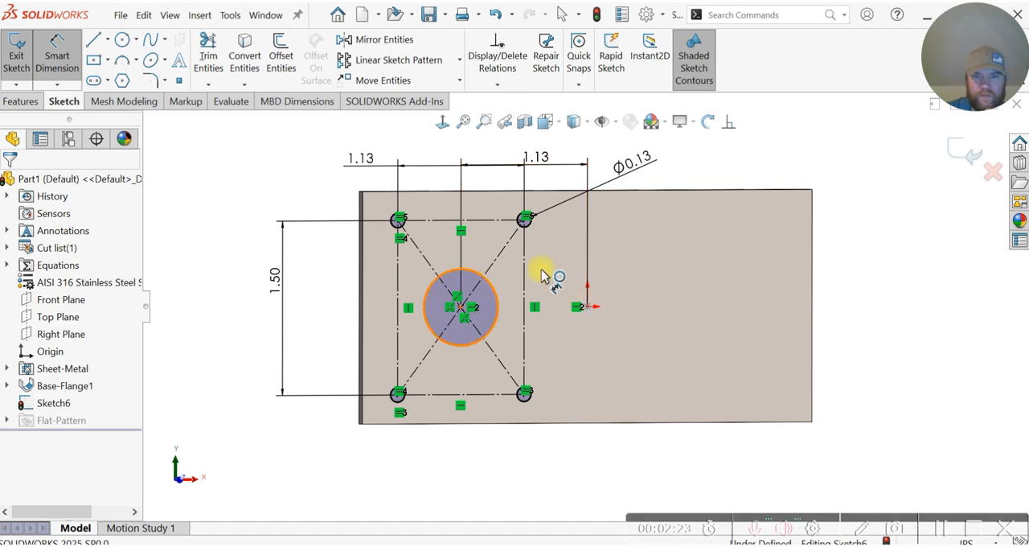
{"action": "left_click", "coordinate": [539, 265]}
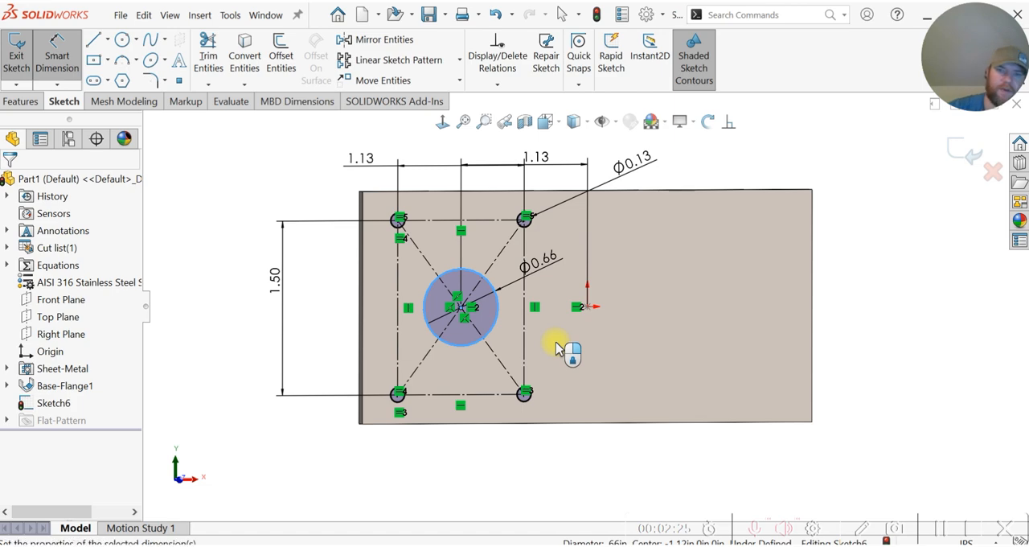
{"action": "left_click", "coordinate": [554, 347]}
{"action": "type", "text": "5/8"}
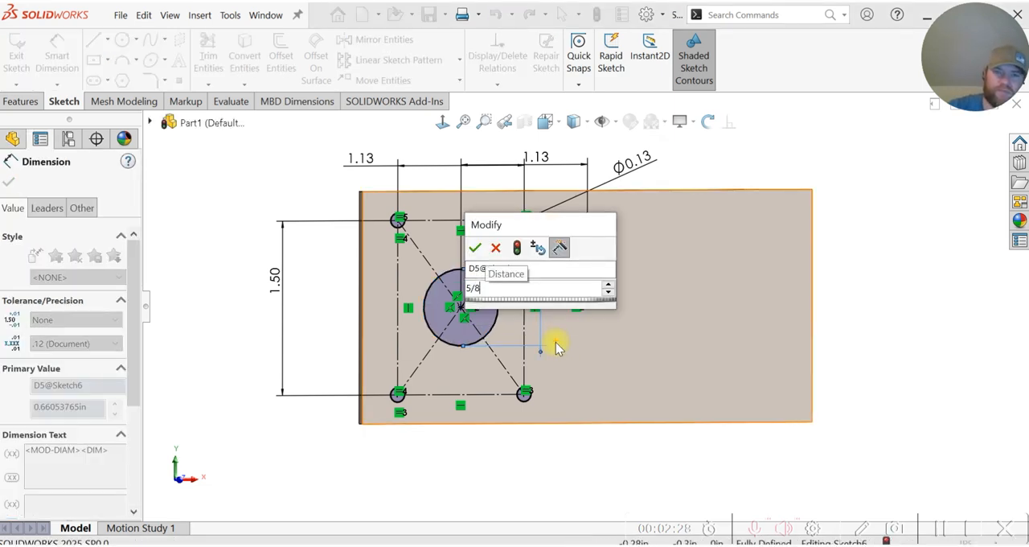
{"action": "key", "text": "Escape"}
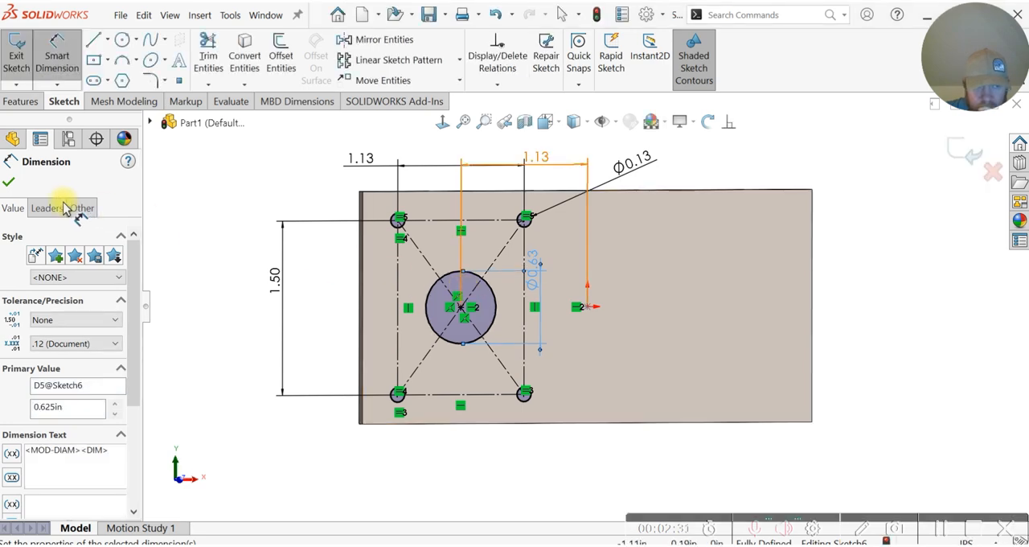
{"action": "key", "text": "Escape"}
Step: Cut-extrude the central circle and the four corner circles with the Through All end condition
{"action": "left_click", "coordinate": [26, 102]}
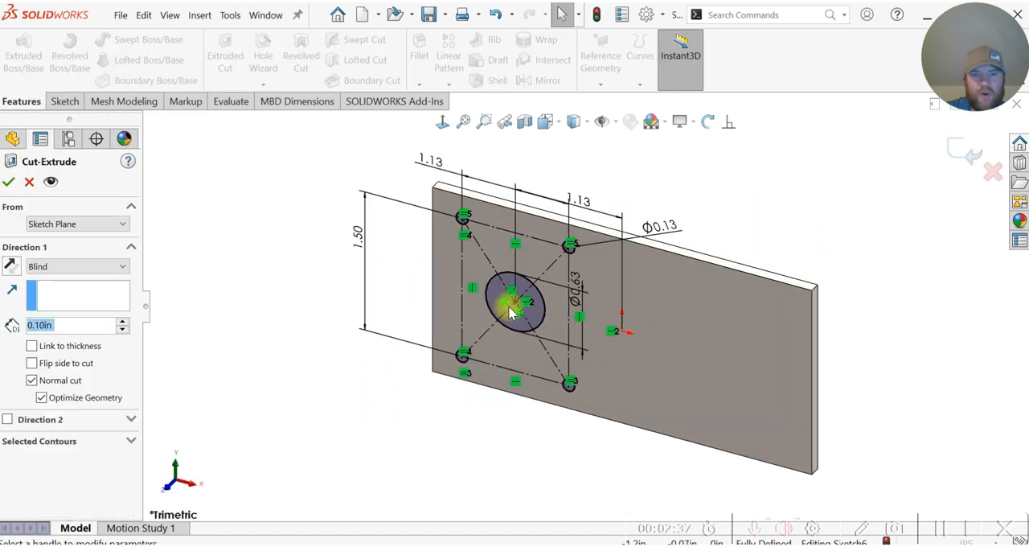
{"action": "left_click", "coordinate": [40, 266]}
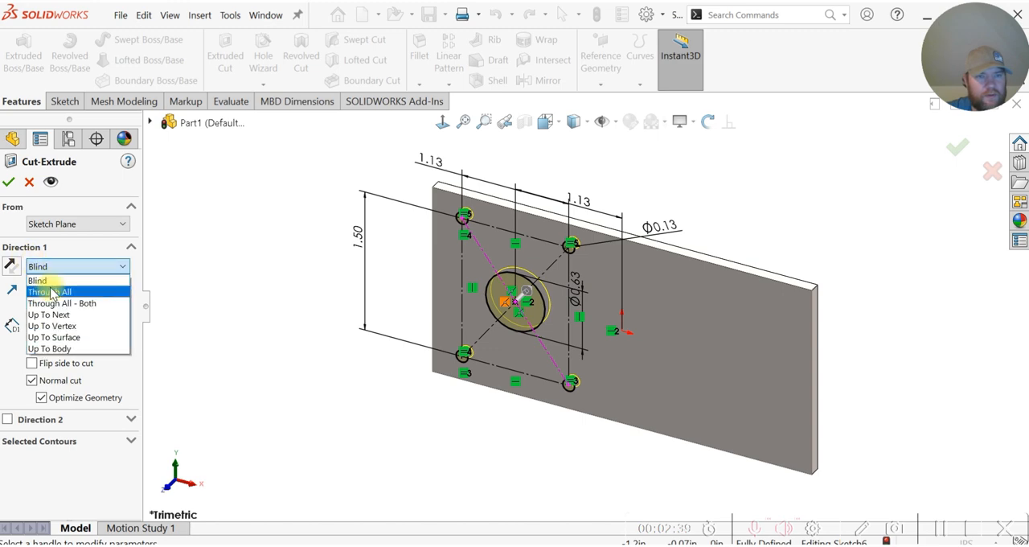
{"action": "left_click", "coordinate": [52, 292]}
{"action": "left_click", "coordinate": [11, 179]}
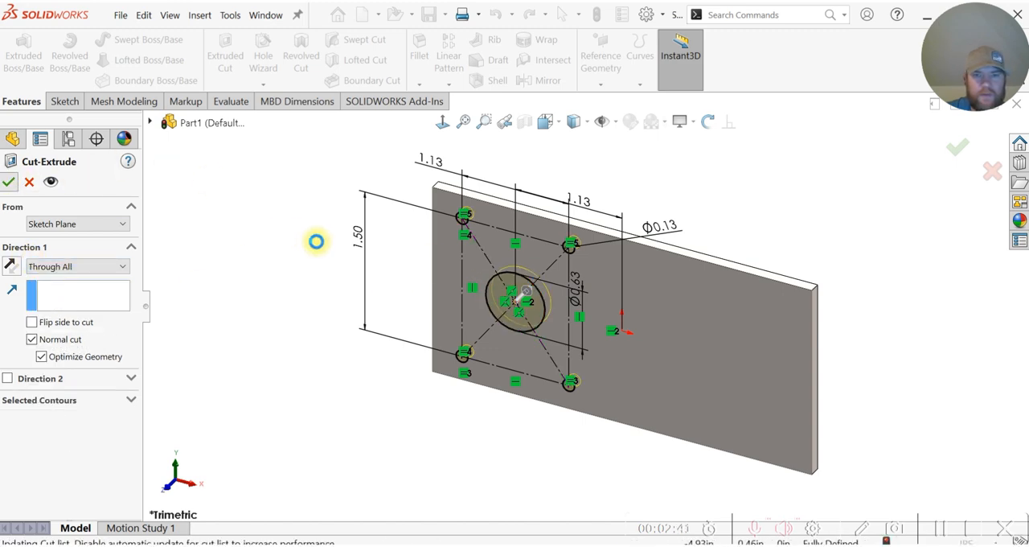
{"action": "left_click", "coordinate": [305, 255]}
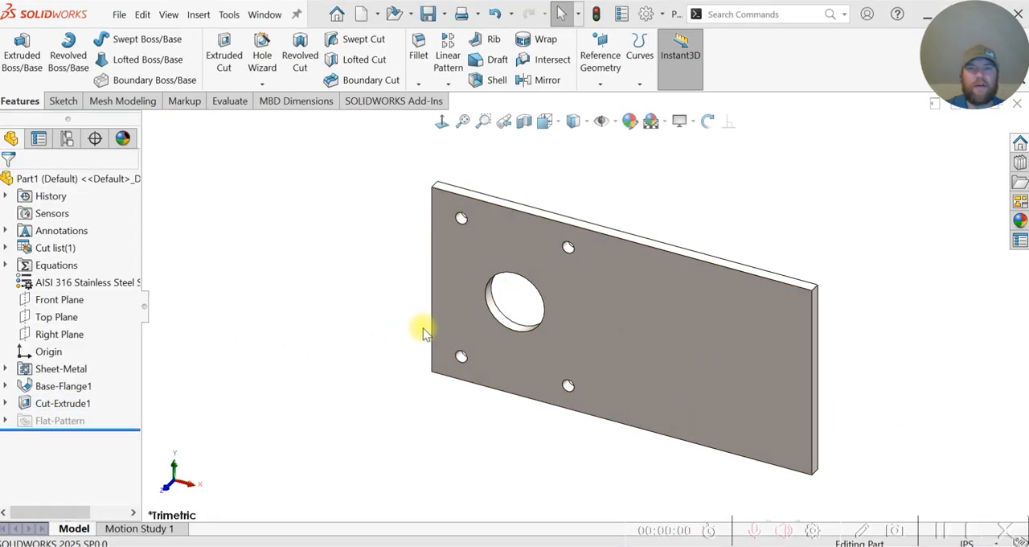
Step: Start a new sketch on the base flange's large front face
{"action": "left_click", "coordinate": [490, 275]}
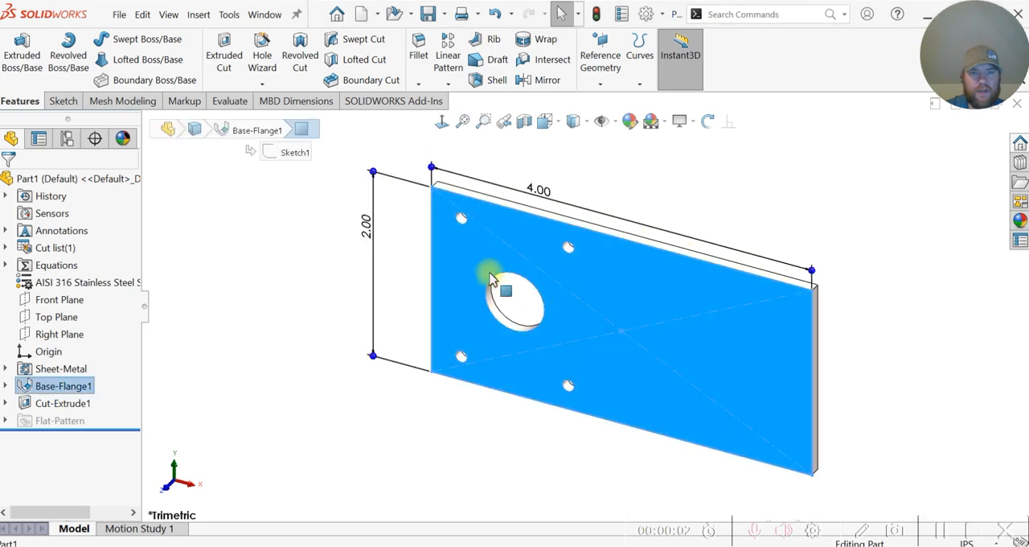
{"action": "left_click", "coordinate": [340, 260]}
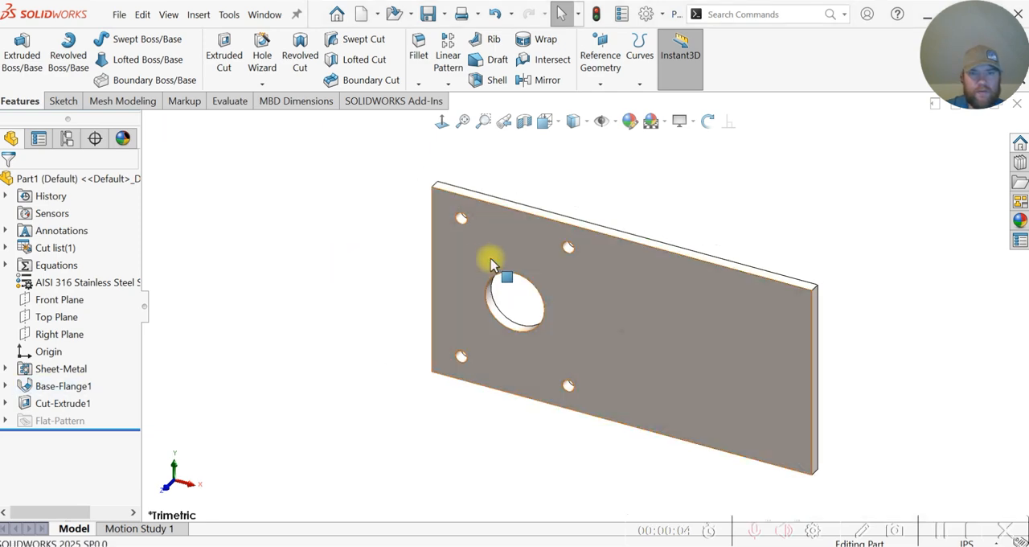
{"action": "left_click", "coordinate": [485, 260]}
{"action": "left_click", "coordinate": [544, 223]}
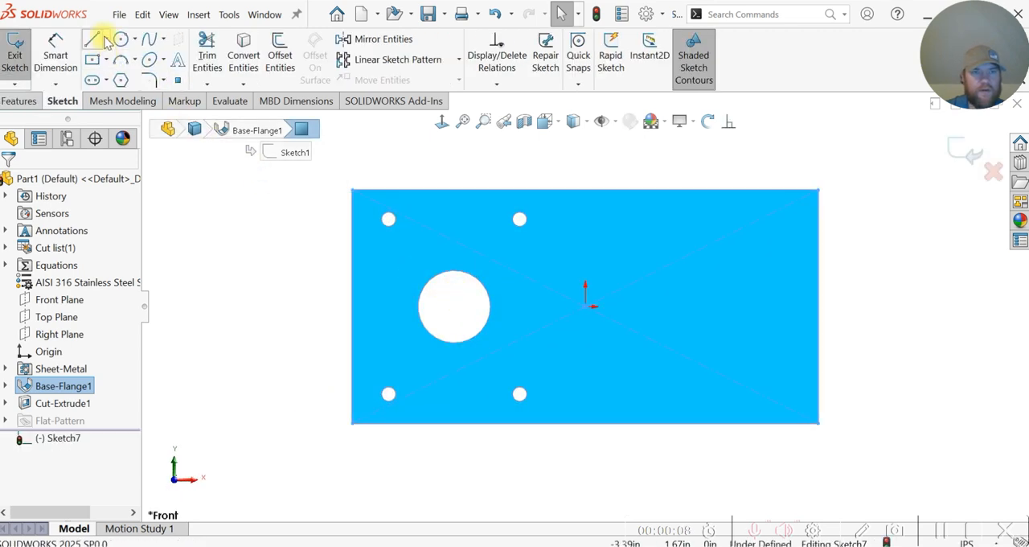
Step: Draw two crossing construction centerlines, each joining the centers of diagonally opposite corner holes
{"action": "left_click", "coordinate": [107, 38]}
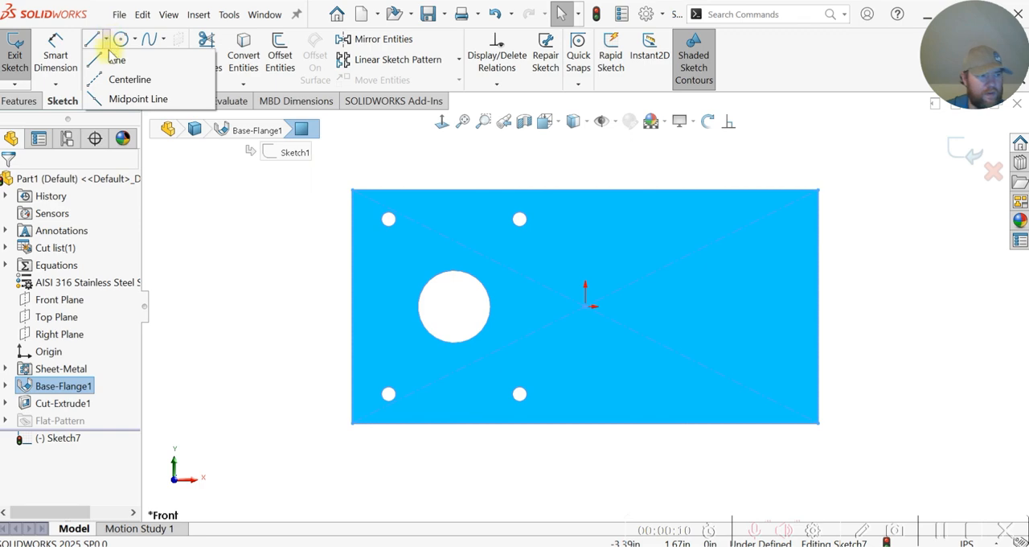
{"action": "left_click", "coordinate": [129, 80]}
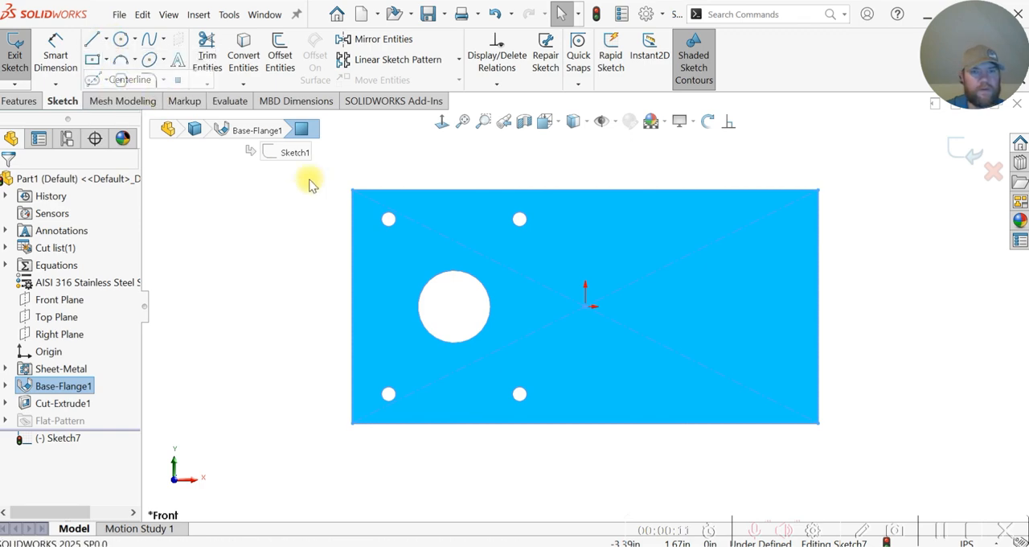
{"action": "left_click", "coordinate": [389, 220]}
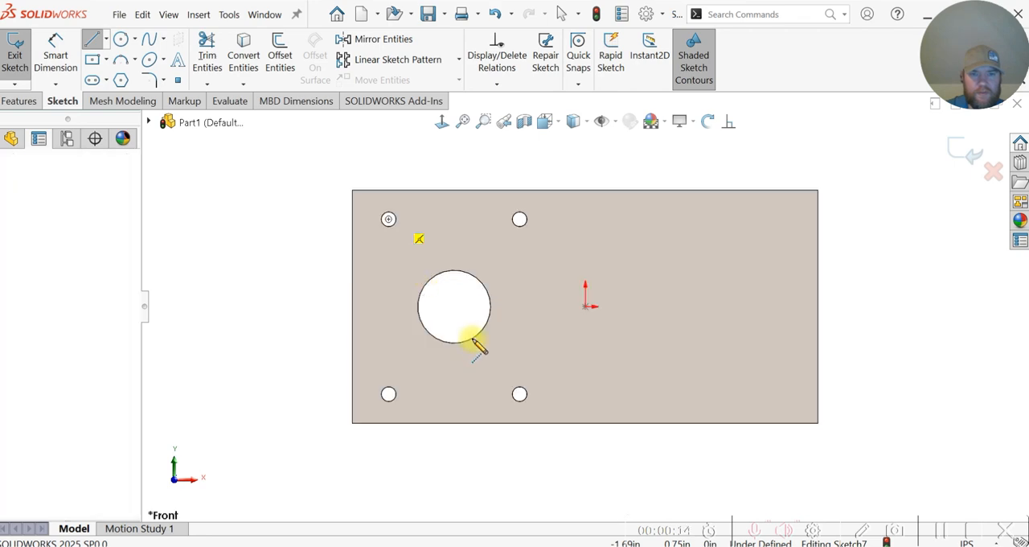
{"action": "left_click", "coordinate": [520, 393]}
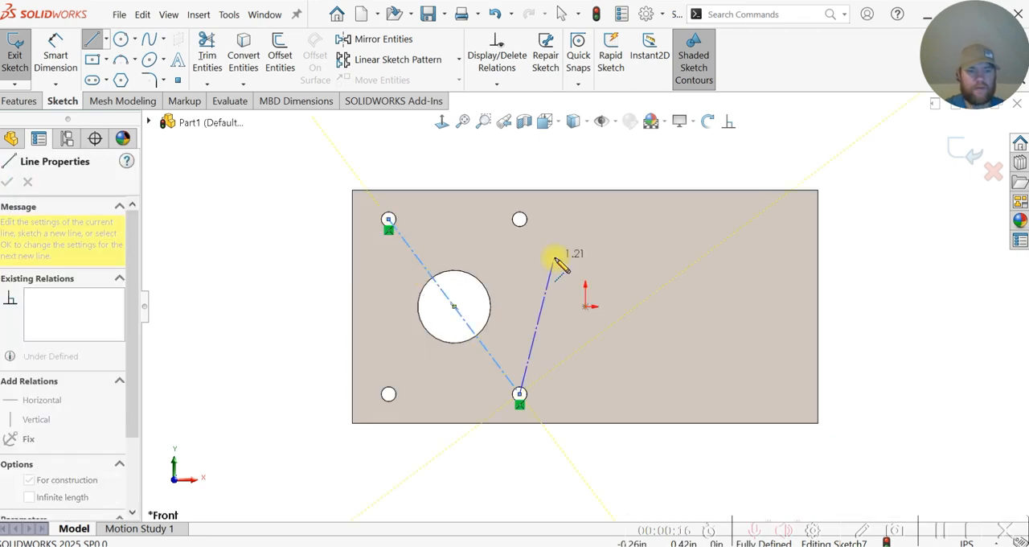
{"action": "key", "text": "Escape"}
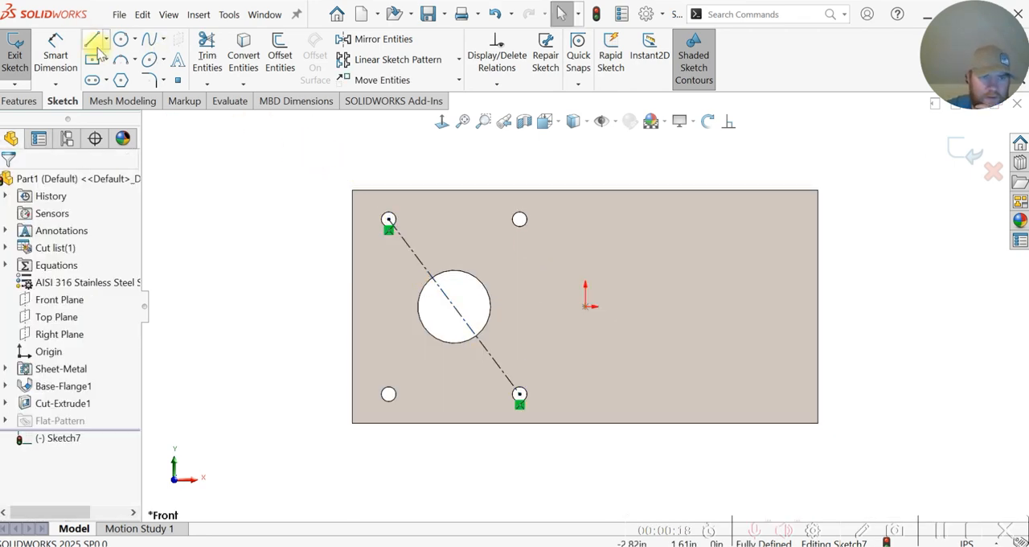
{"action": "left_click", "coordinate": [106, 39]}
{"action": "left_click", "coordinate": [127, 78]}
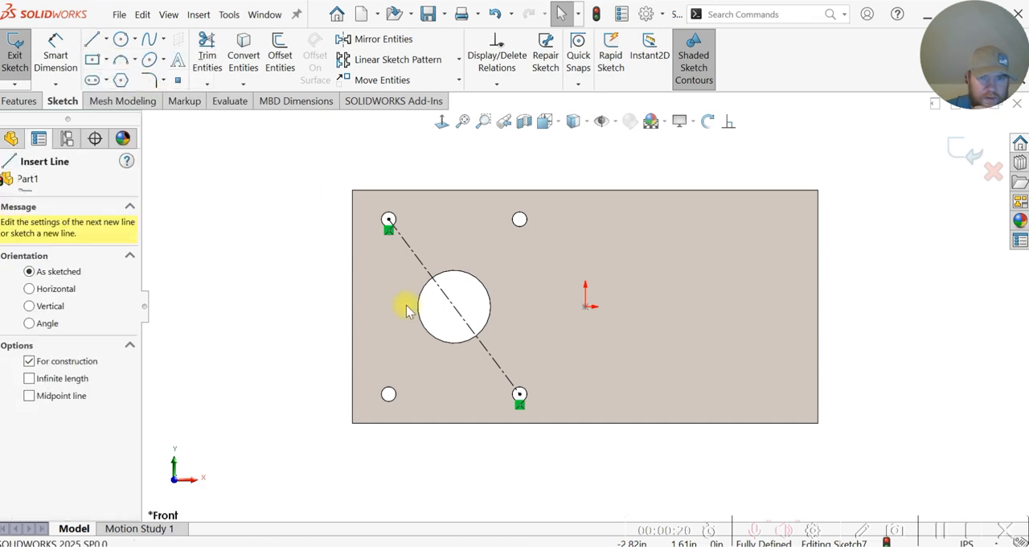
{"action": "left_click", "coordinate": [389, 394]}
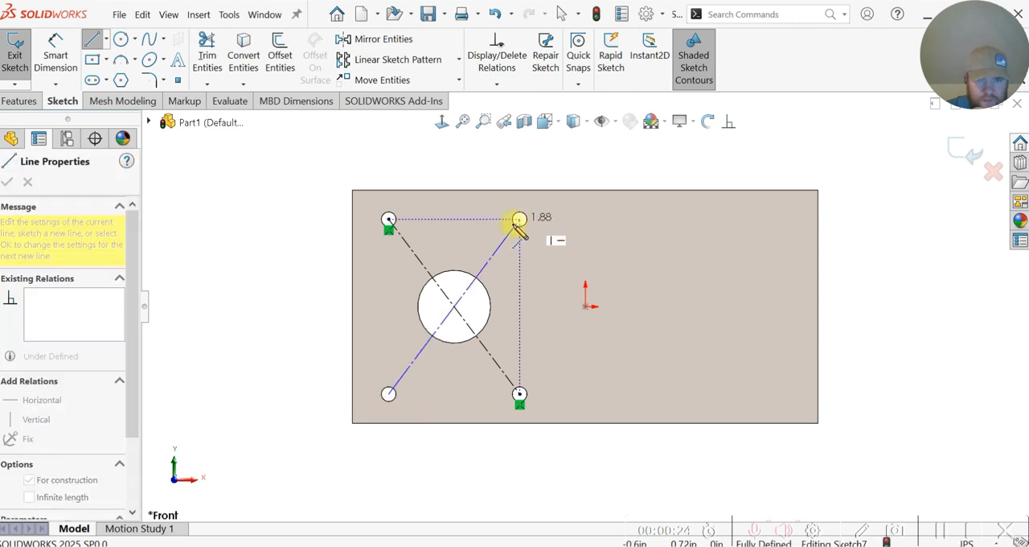
{"action": "left_click", "coordinate": [519, 219]}
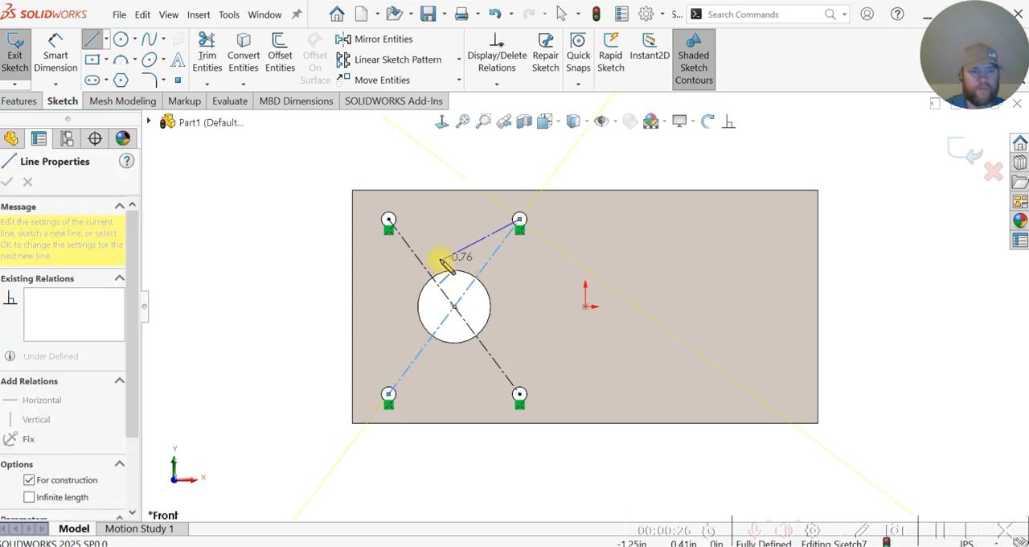
{"action": "key", "text": "Escape"}
{"action": "key", "text": "Escape"}
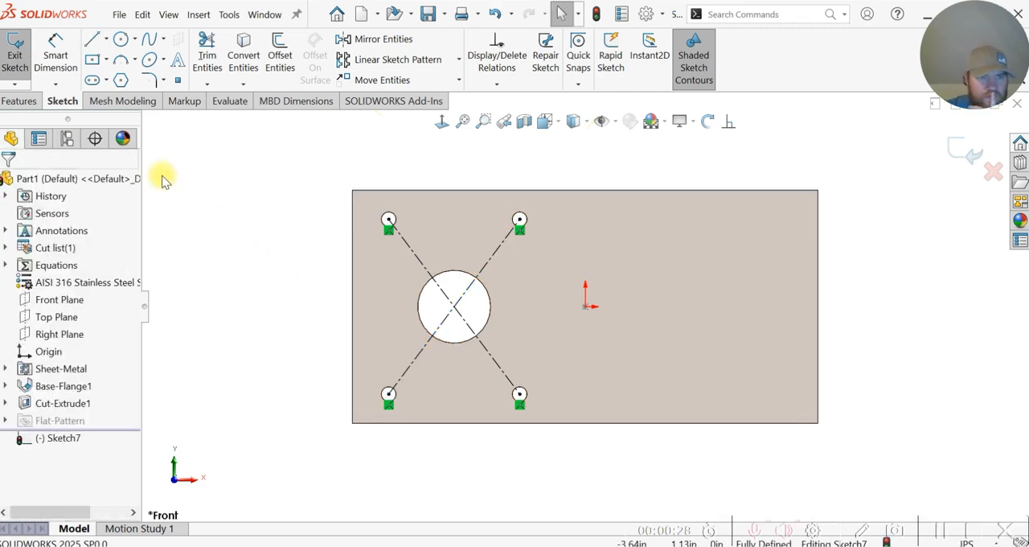
{"action": "left_click", "coordinate": [121, 39]}
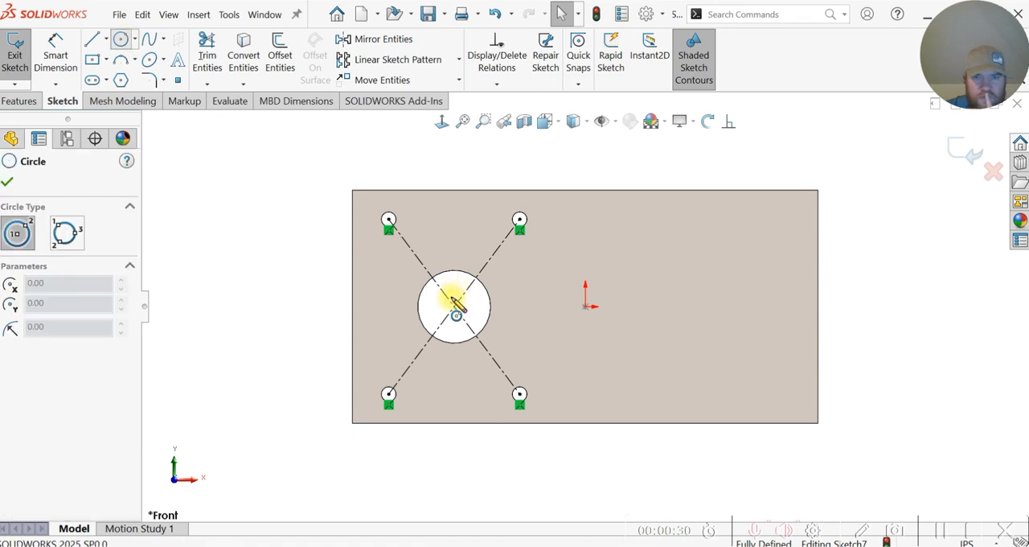
{"action": "left_click", "coordinate": [454, 306]}
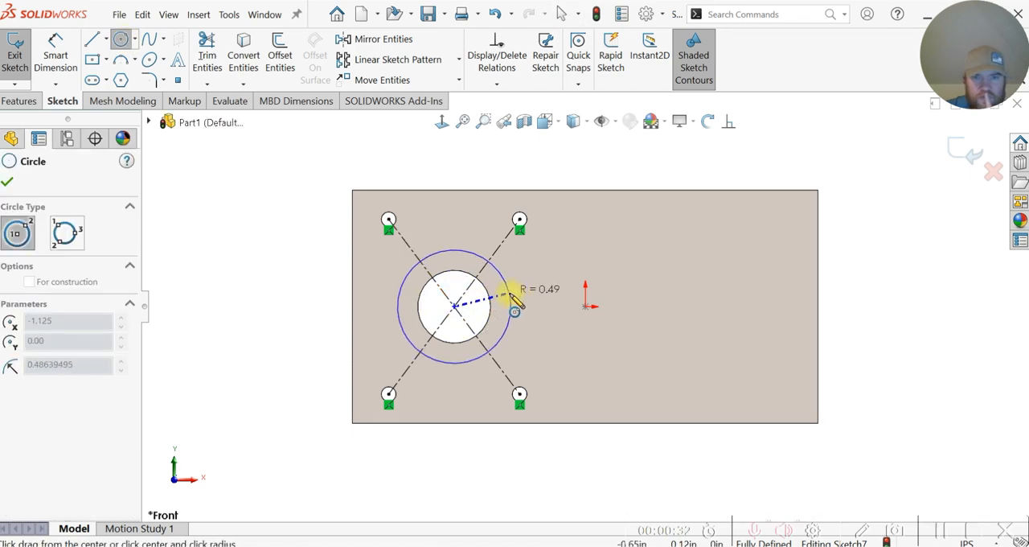
{"action": "key", "text": "Escape"}
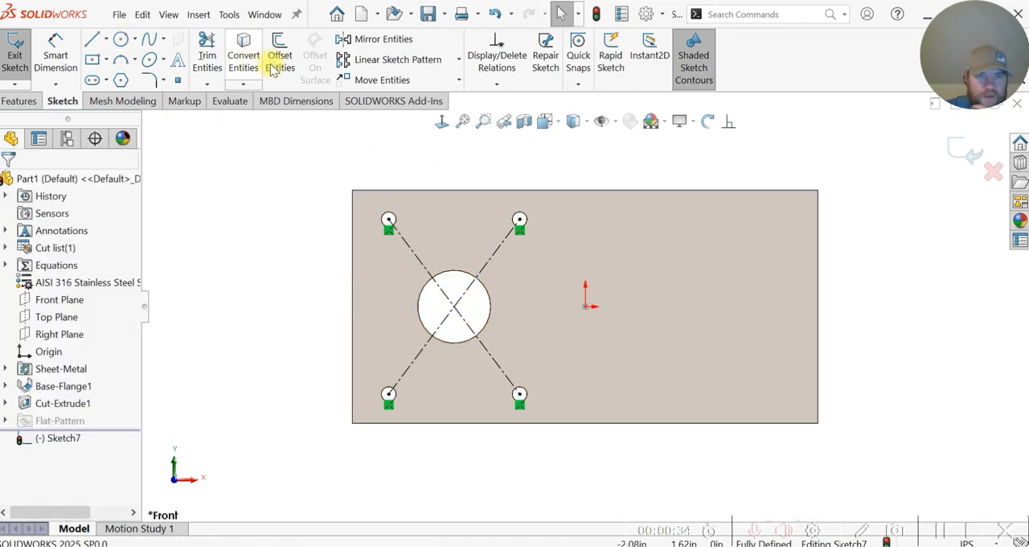
Step: Offset the large center hole's edge outward by 0.1875 in, with the offset dimension added
{"action": "left_click", "coordinate": [279, 56]}
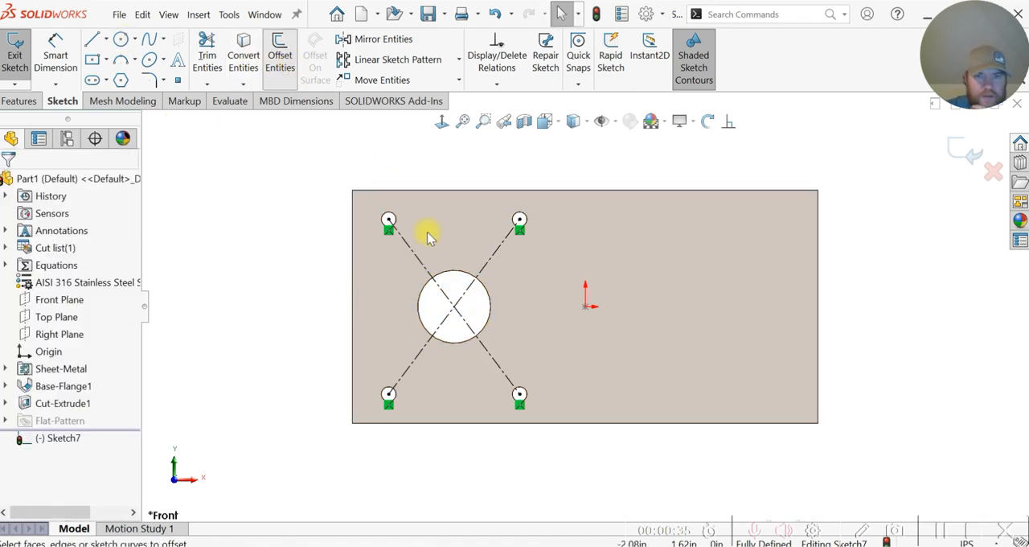
{"action": "left_click", "coordinate": [492, 307]}
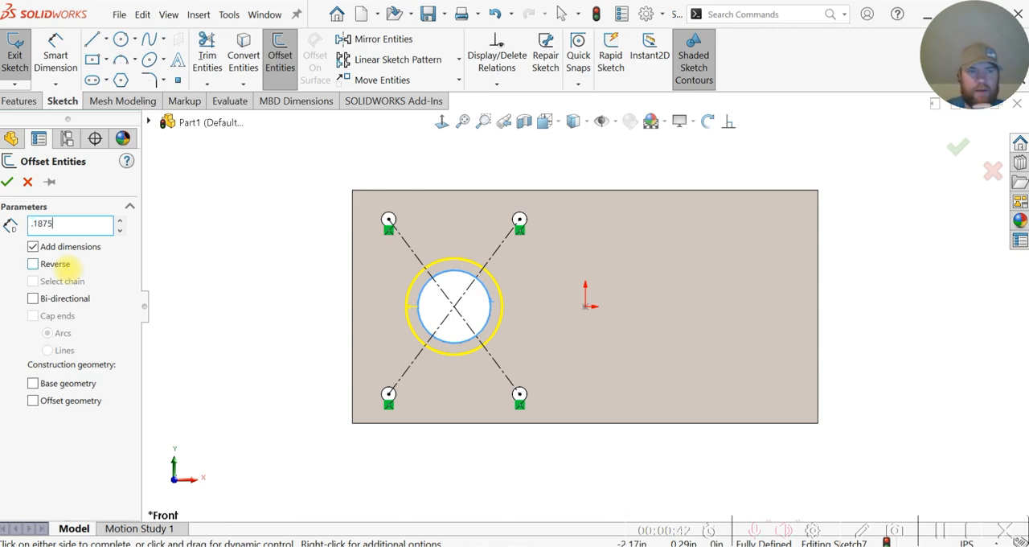
{"action": "type", "text": ".1875"}
{"action": "key", "text": "Return"}
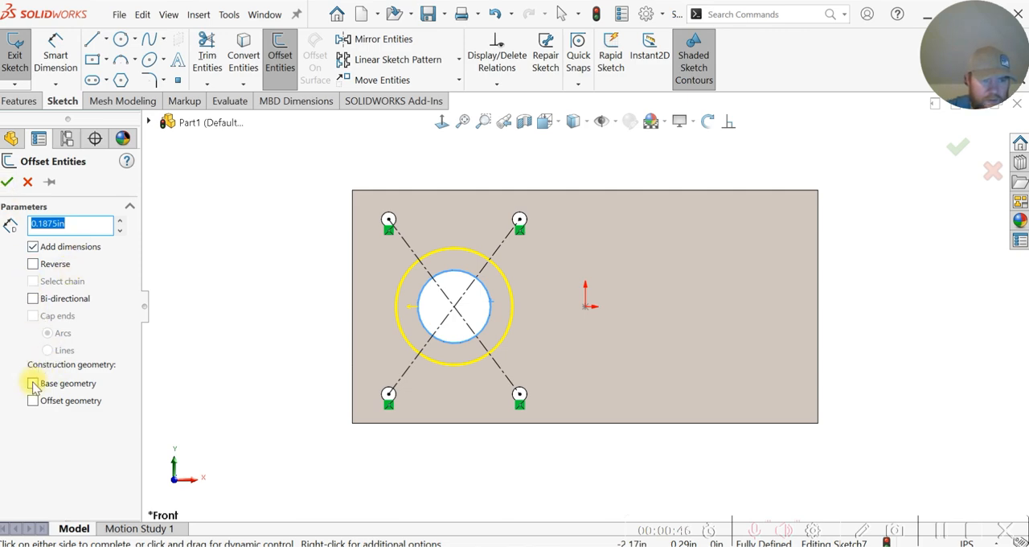
{"action": "left_click", "coordinate": [42, 186]}
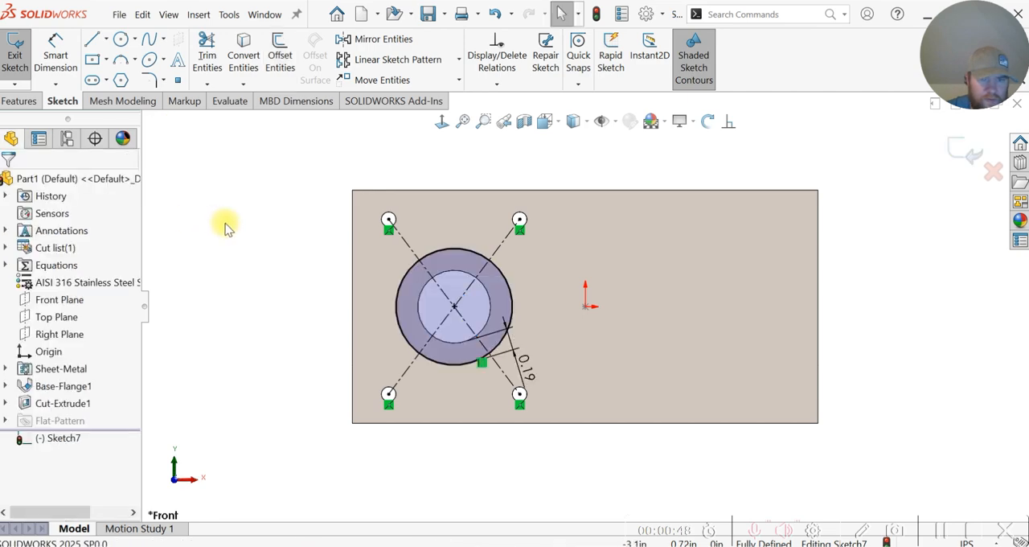
Step: Convert the offset circle around the large hole to construction geometry
{"action": "left_click", "coordinate": [437, 249]}
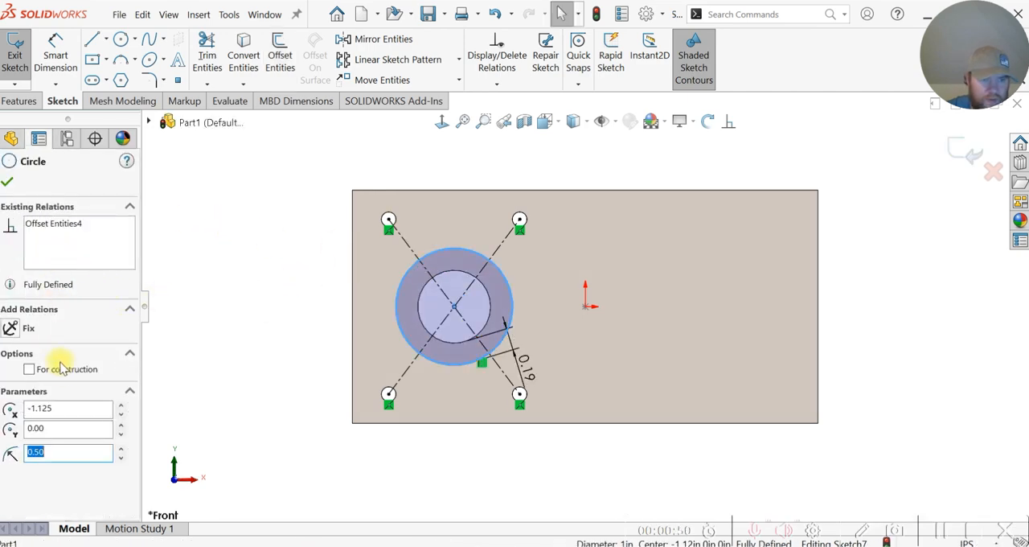
{"action": "left_click", "coordinate": [29, 370]}
{"action": "left_click", "coordinate": [8, 183]}
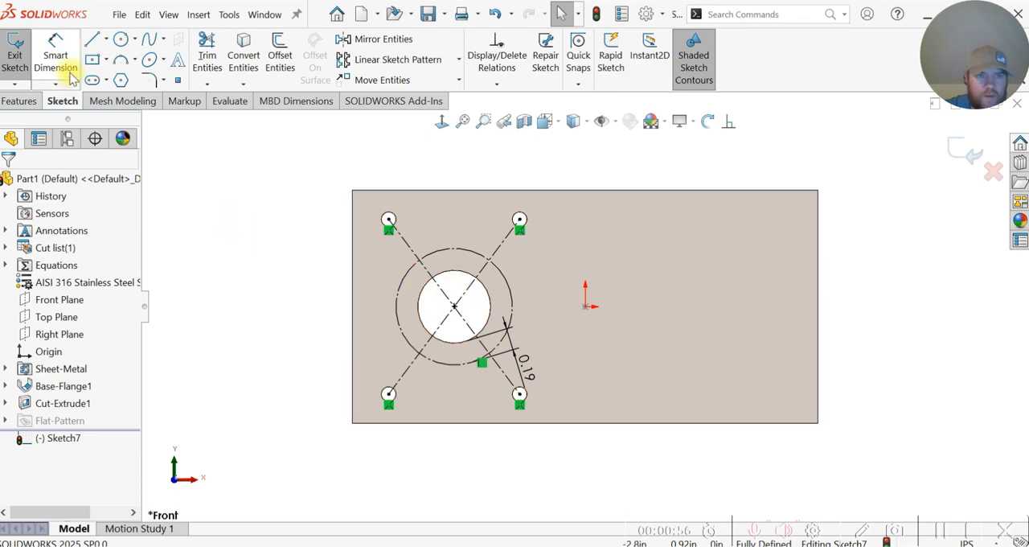
Step: Sketch two small circles above the large hole, one centered on the upper-left diagonal centerline, the other on the construction circle's upper-right arc
{"action": "left_click", "coordinate": [121, 40]}
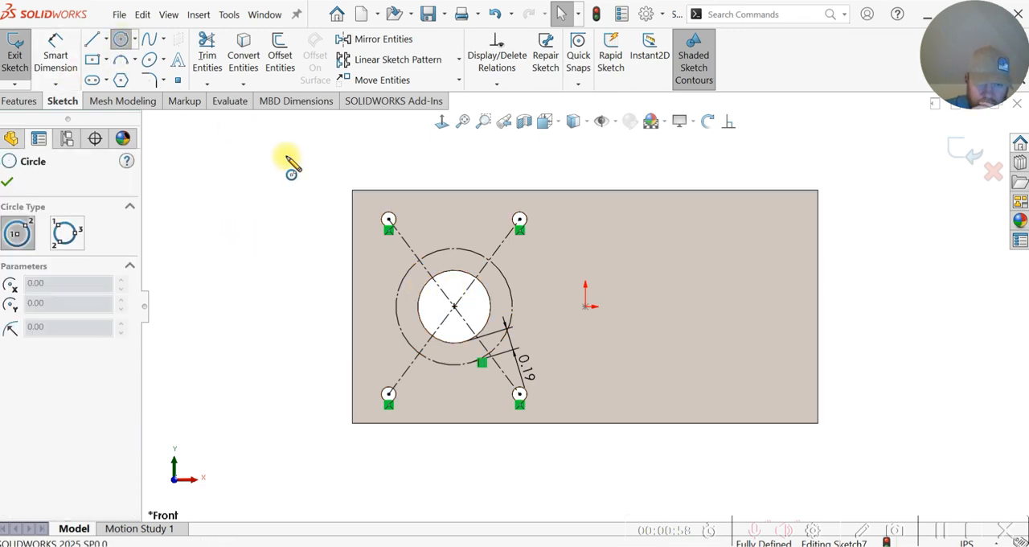
{"action": "left_click", "coordinate": [428, 271]}
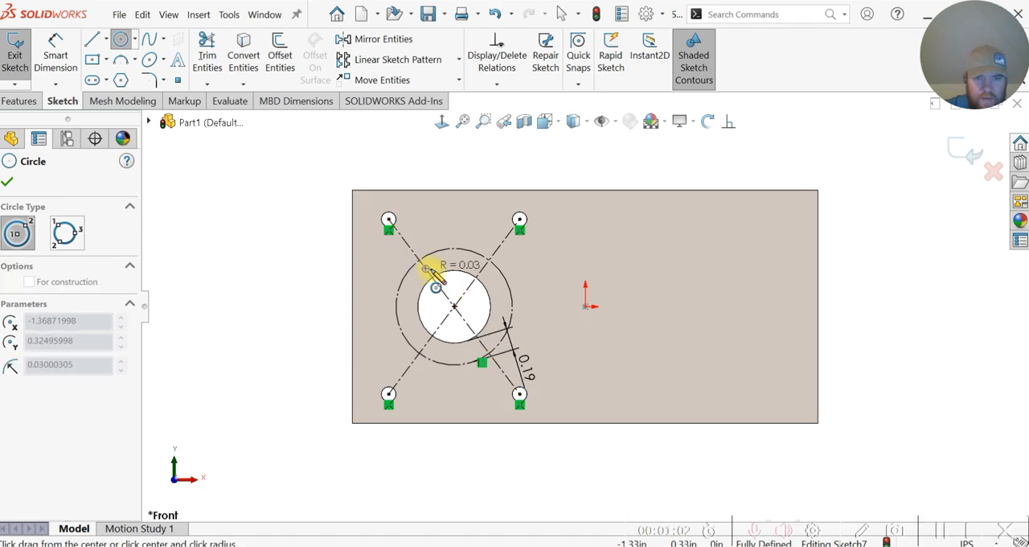
{"action": "left_click", "coordinate": [434, 275]}
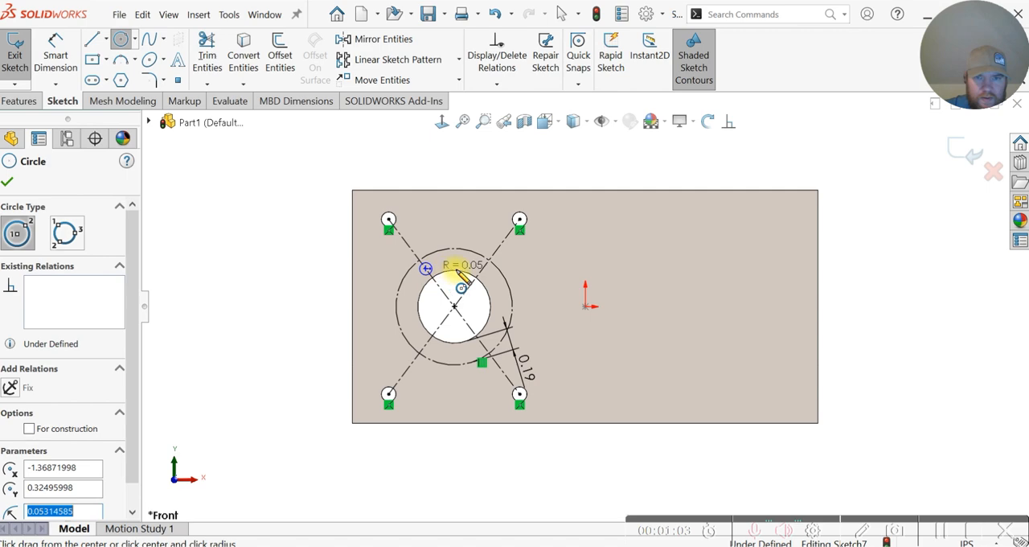
{"action": "left_click", "coordinate": [499, 268]}
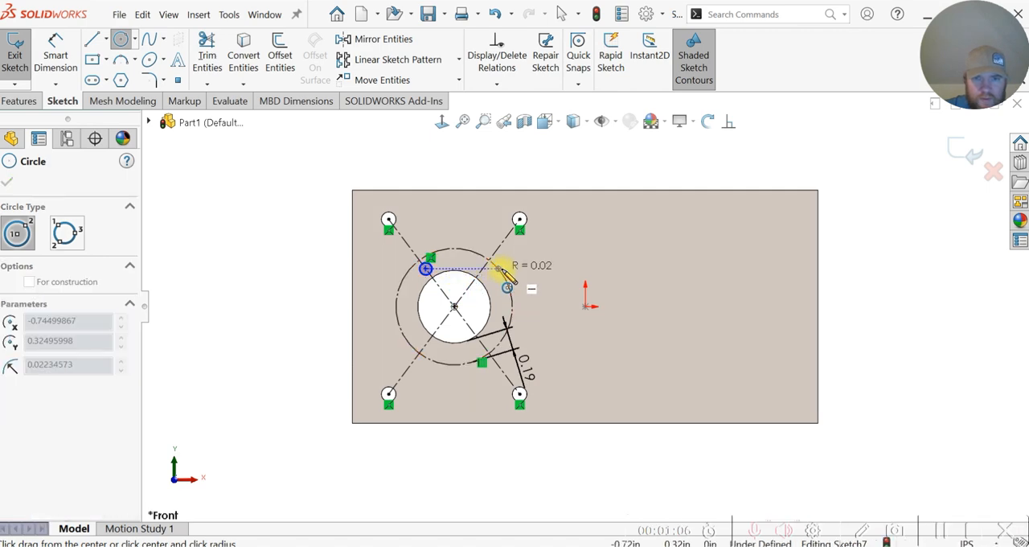
{"action": "left_click", "coordinate": [510, 277]}
{"action": "key", "text": "Escape"}
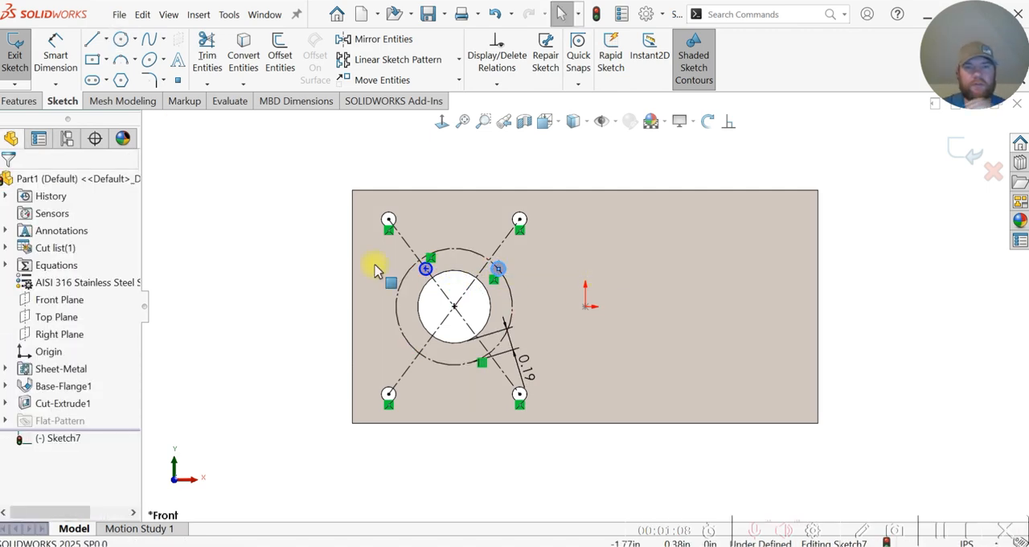
Step: Add an Equal relation between the two small circles
{"action": "scroll", "coordinate": [372, 264], "scroll_direction": "down", "scroll_amount": 3}
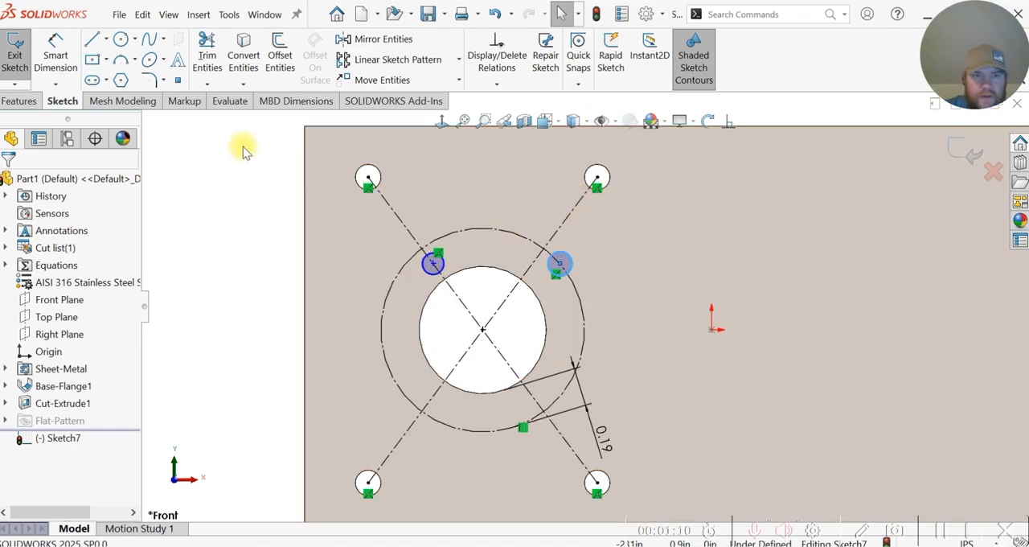
{"action": "left_click", "coordinate": [728, 120]}
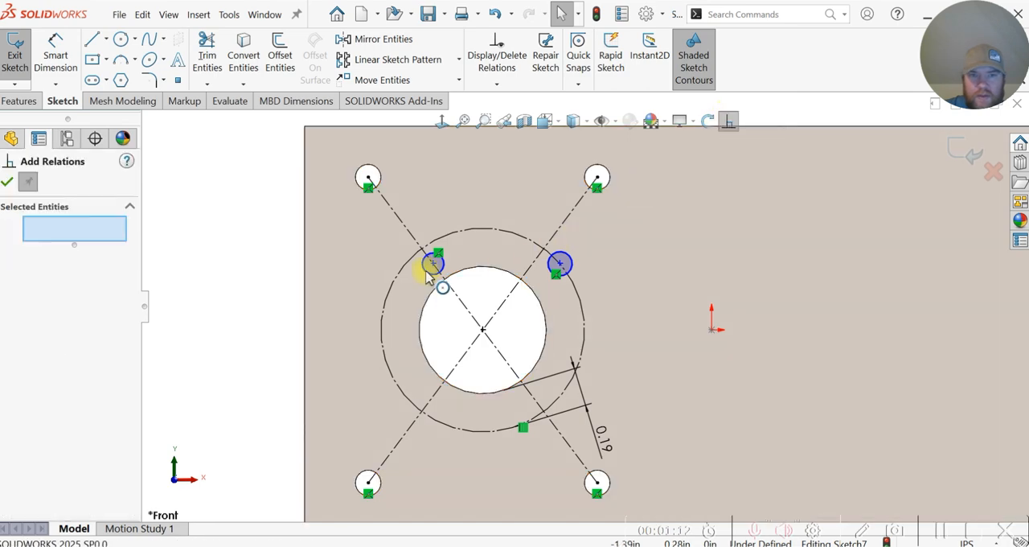
{"action": "left_click", "coordinate": [442, 269]}
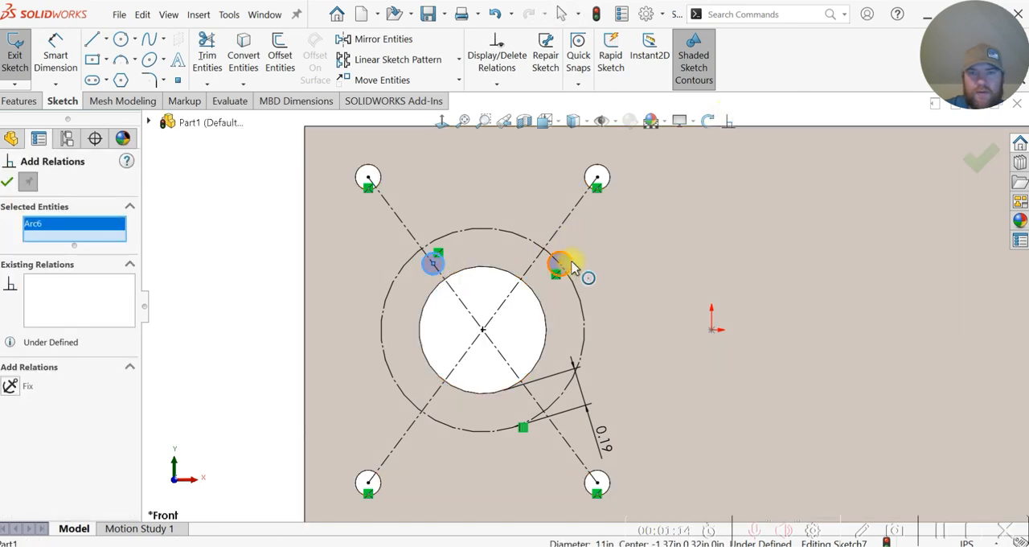
{"action": "left_click", "coordinate": [568, 269]}
{"action": "left_click", "coordinate": [12, 455]}
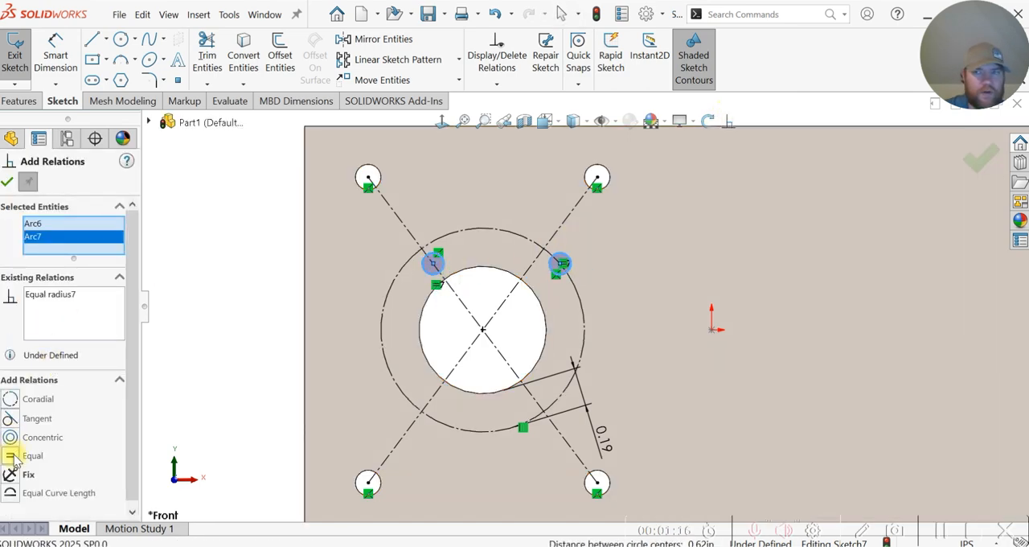
{"action": "left_click", "coordinate": [8, 184]}
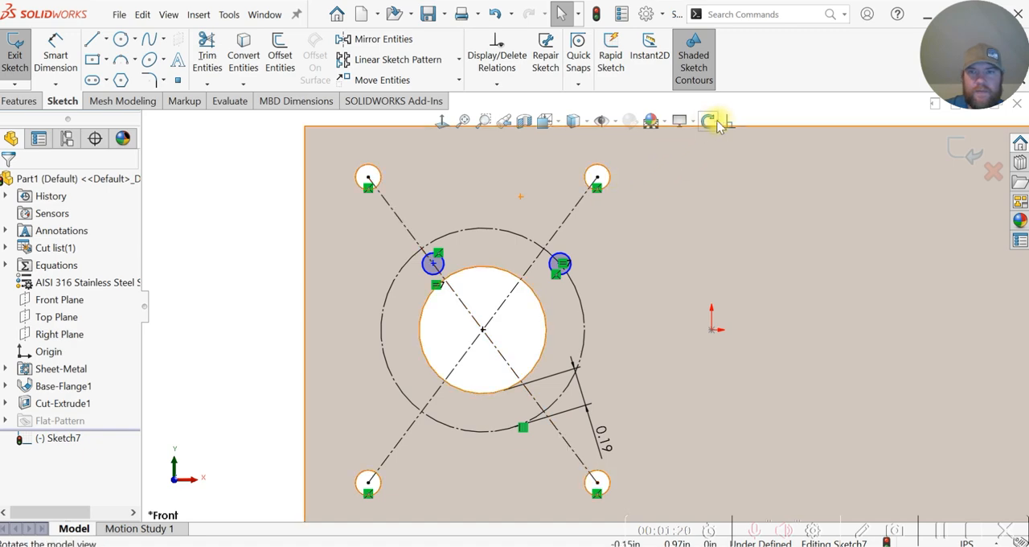
Step: Add a Horizontal relation between the center points of the two small circles
{"action": "key", "text": "Return"}
{"action": "left_click", "coordinate": [433, 262]}
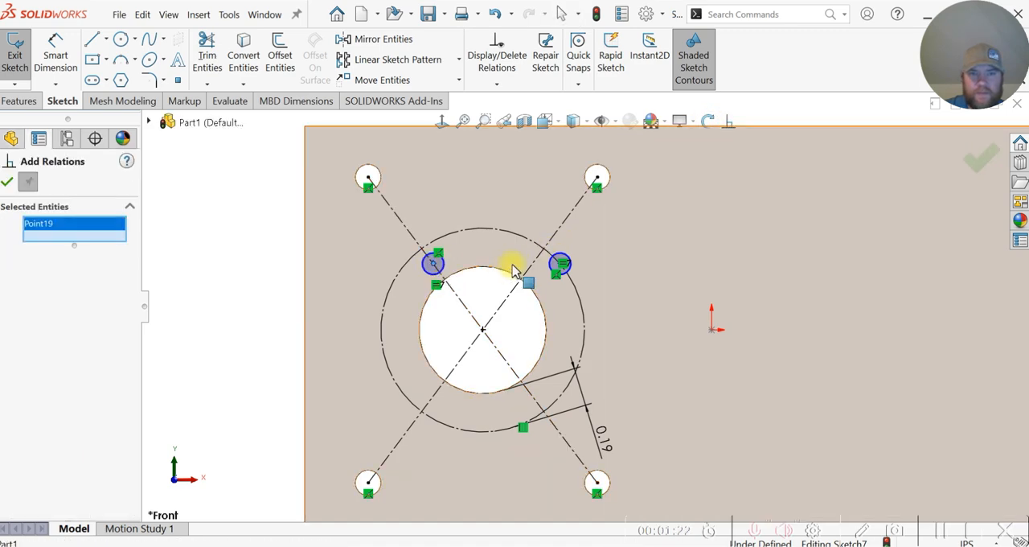
{"action": "left_click", "coordinate": [560, 268]}
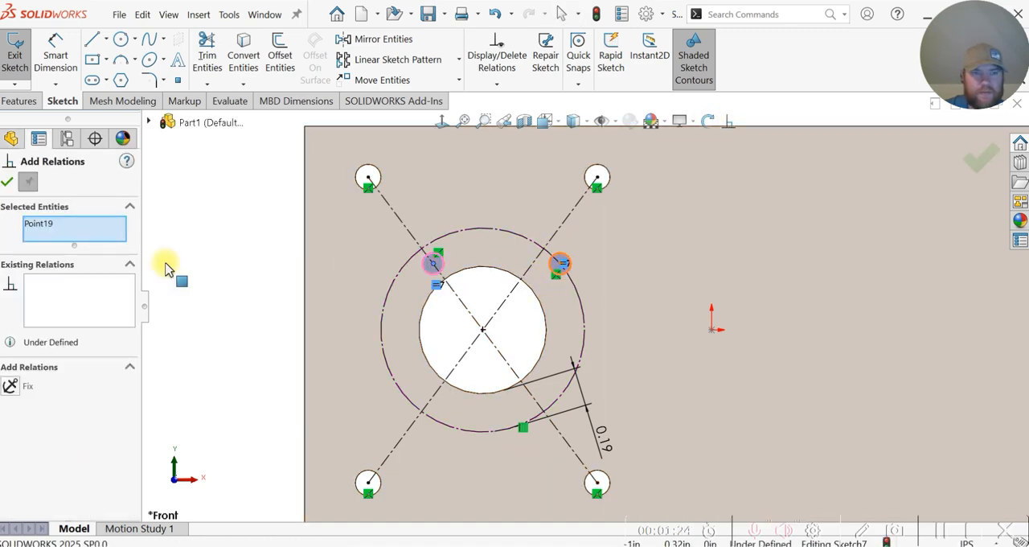
{"action": "scroll", "coordinate": [520, 267], "scroll_direction": "down", "scroll_amount": 3}
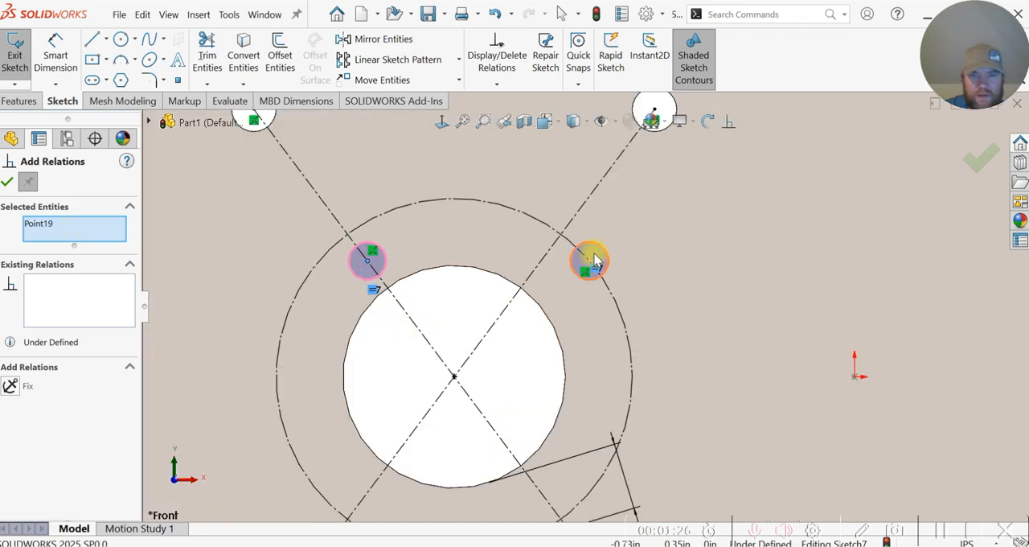
{"action": "left_click", "coordinate": [589, 265]}
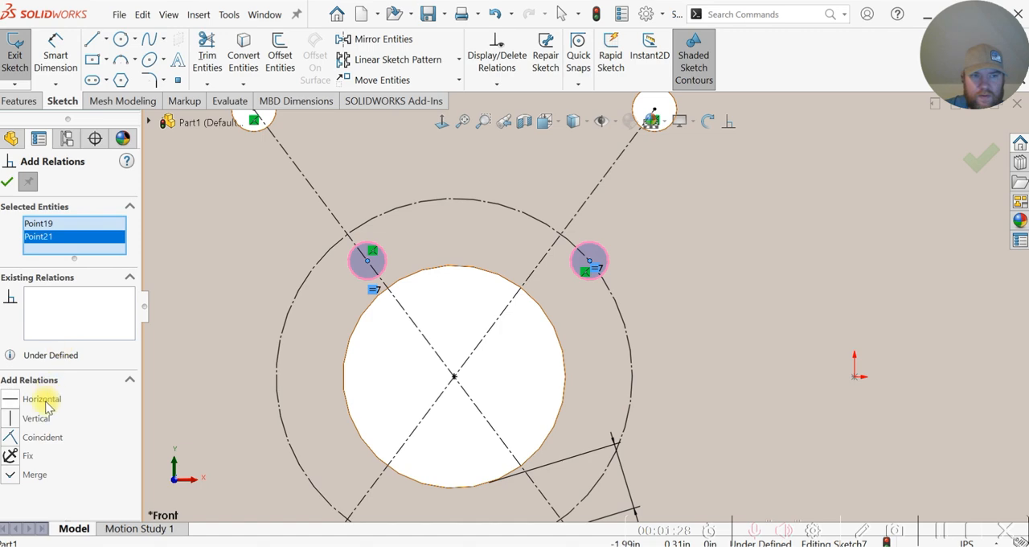
{"action": "left_click", "coordinate": [11, 399]}
{"action": "left_click", "coordinate": [9, 179]}
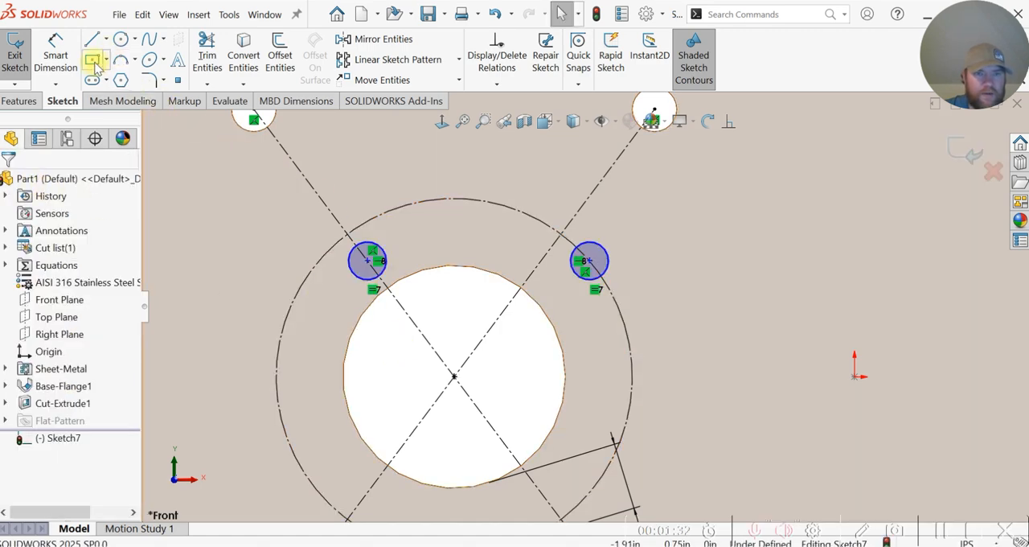
Step: Make the upper-left small circle equal in size to the existing upper-left corner hole's edge
{"action": "left_click", "coordinate": [56, 54]}
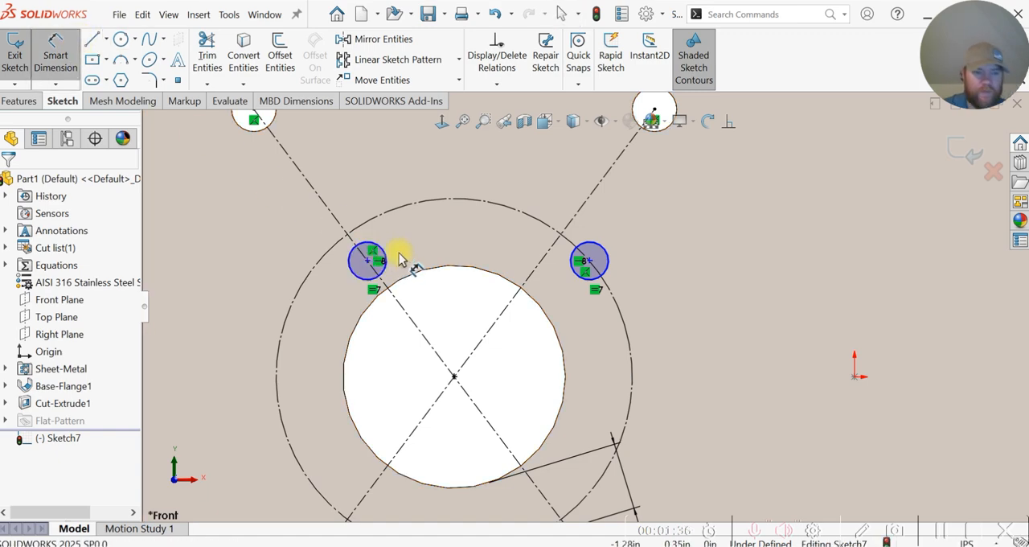
{"action": "key", "text": "Escape"}
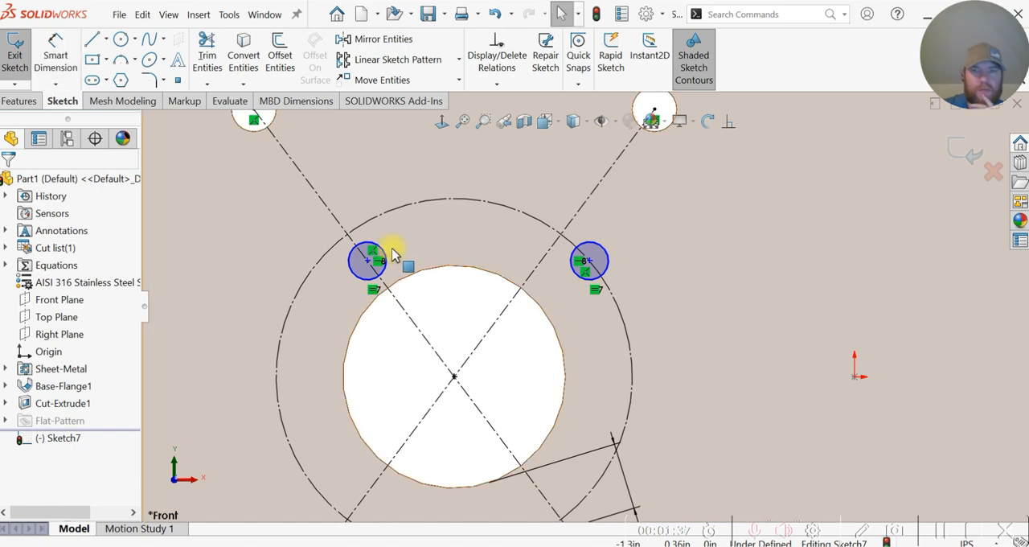
{"action": "left_click", "coordinate": [728, 121]}
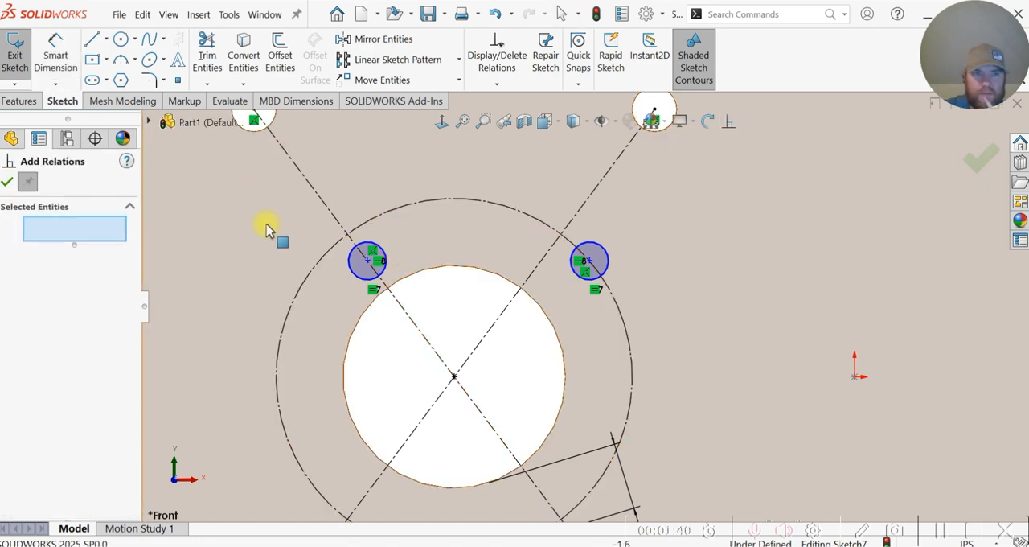
{"action": "left_click", "coordinate": [354, 261]}
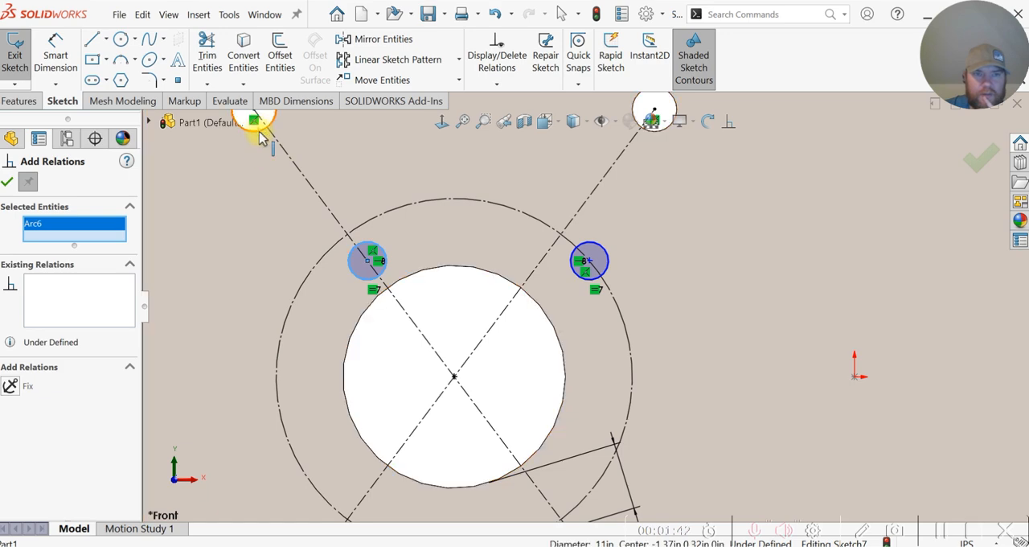
{"action": "left_click", "coordinate": [259, 132]}
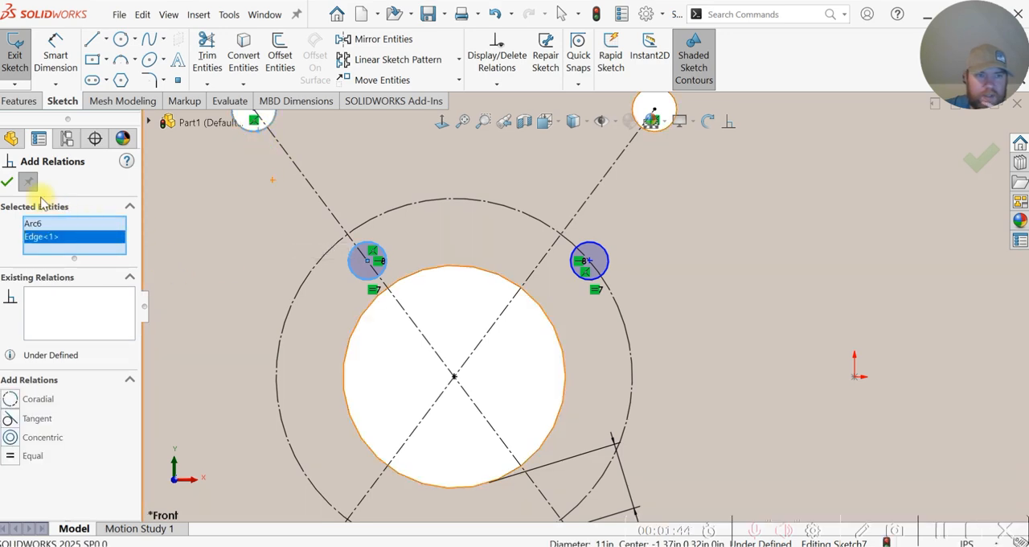
{"action": "left_click", "coordinate": [10, 456]}
{"action": "left_click", "coordinate": [7, 182]}
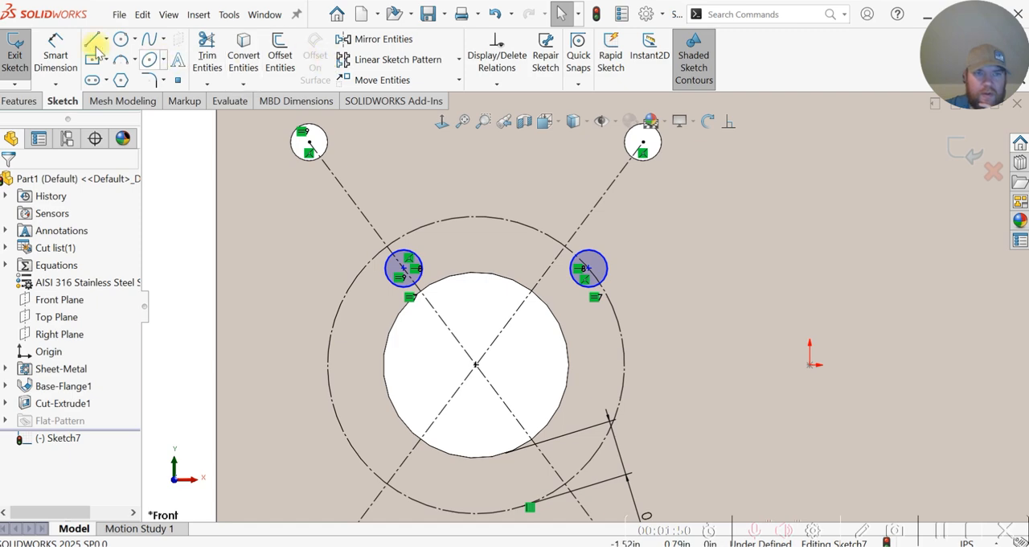
Step: Dimension the aligned distance from the large hole's center to the upper-left small circle's center as 0.50 in
{"action": "left_click", "coordinate": [56, 56]}
{"action": "left_click", "coordinate": [474, 366]}
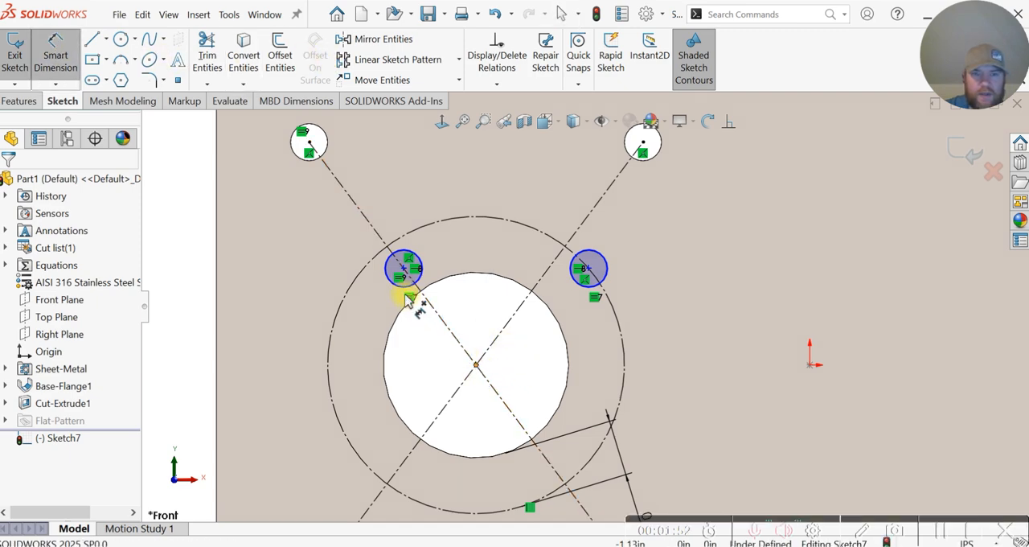
{"action": "left_click", "coordinate": [404, 269]}
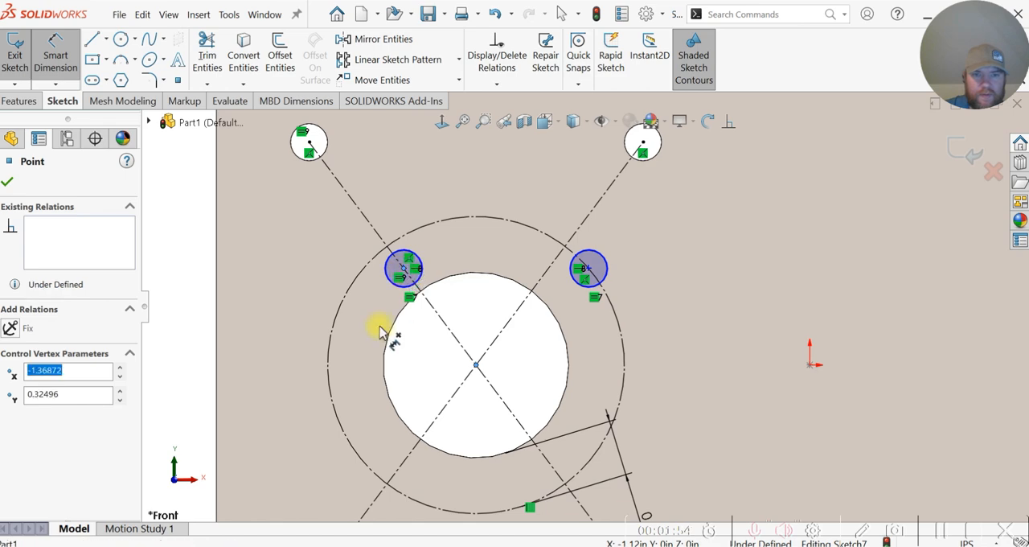
{"action": "left_click", "coordinate": [333, 372]}
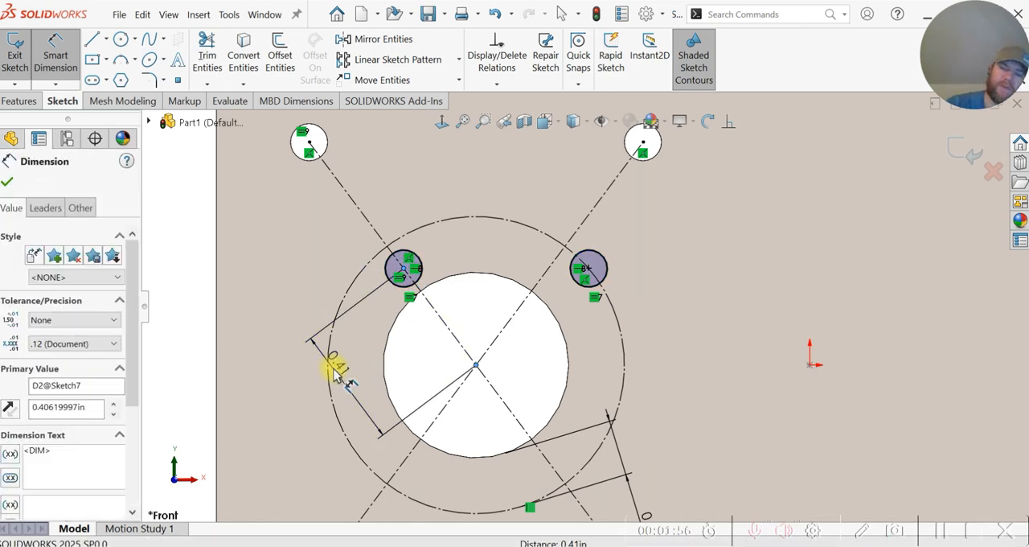
{"action": "type", "text": ".4"}
{"action": "key", "text": "Return"}
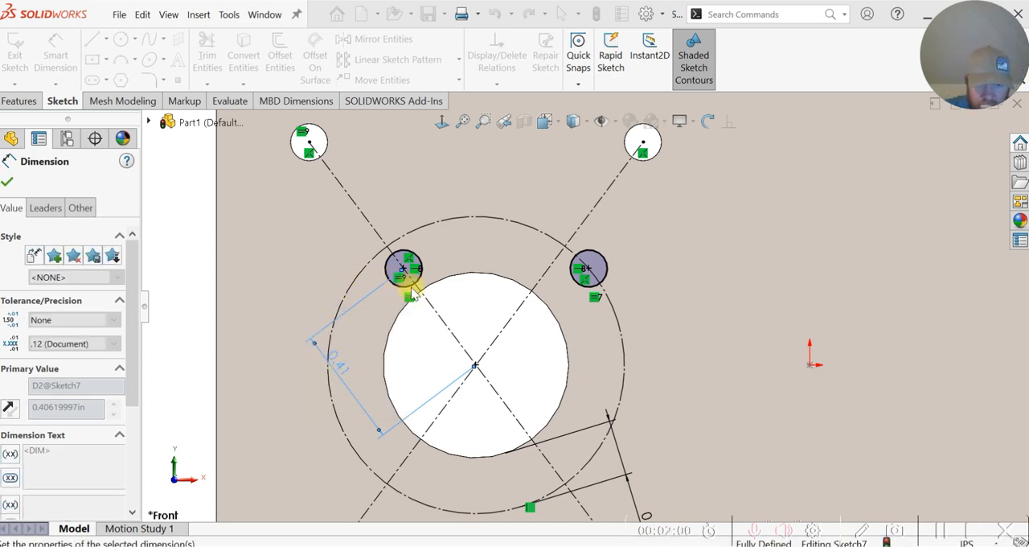
{"action": "key", "text": "Escape"}
{"action": "key", "text": "Escape"}
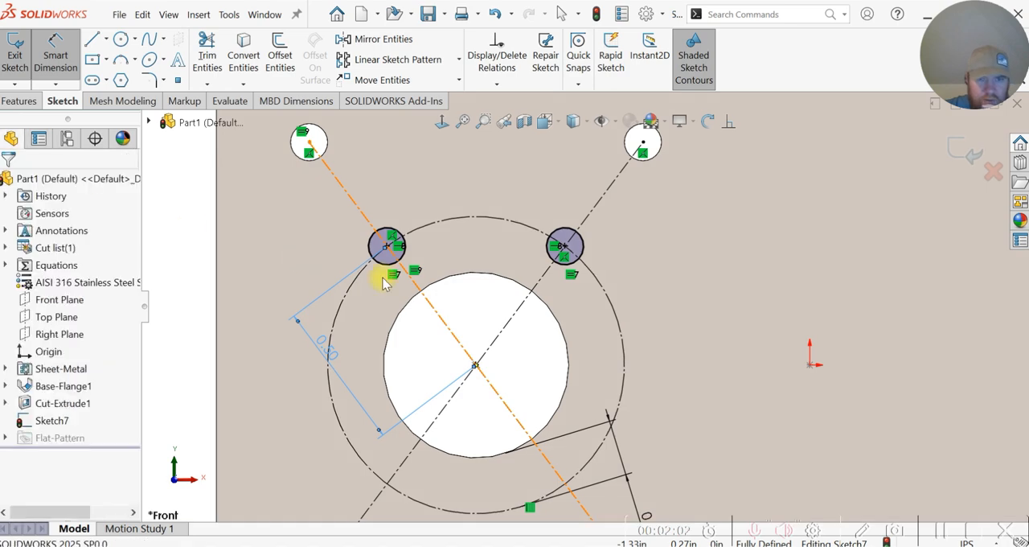
{"action": "key", "text": "f"}
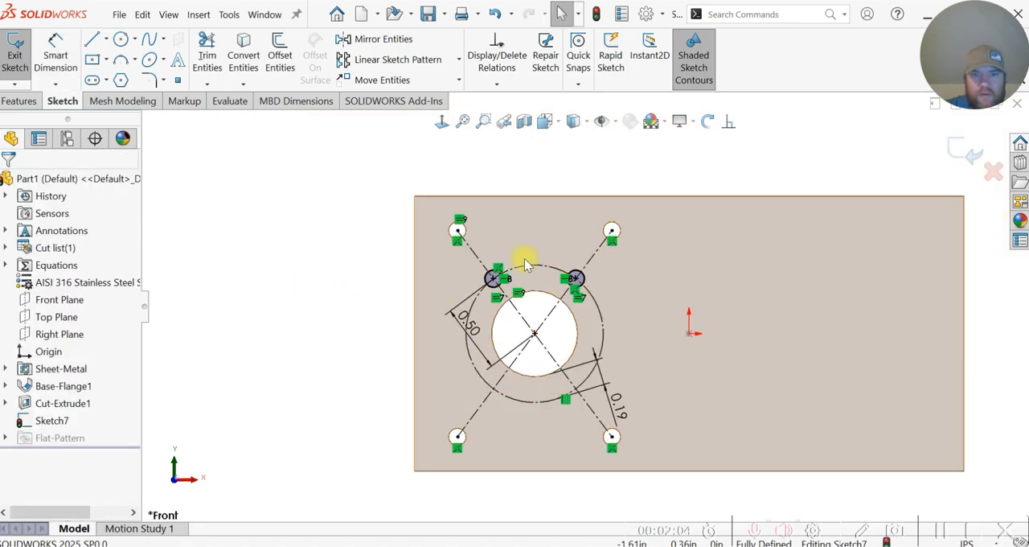
{"action": "left_click", "coordinate": [398, 41]}
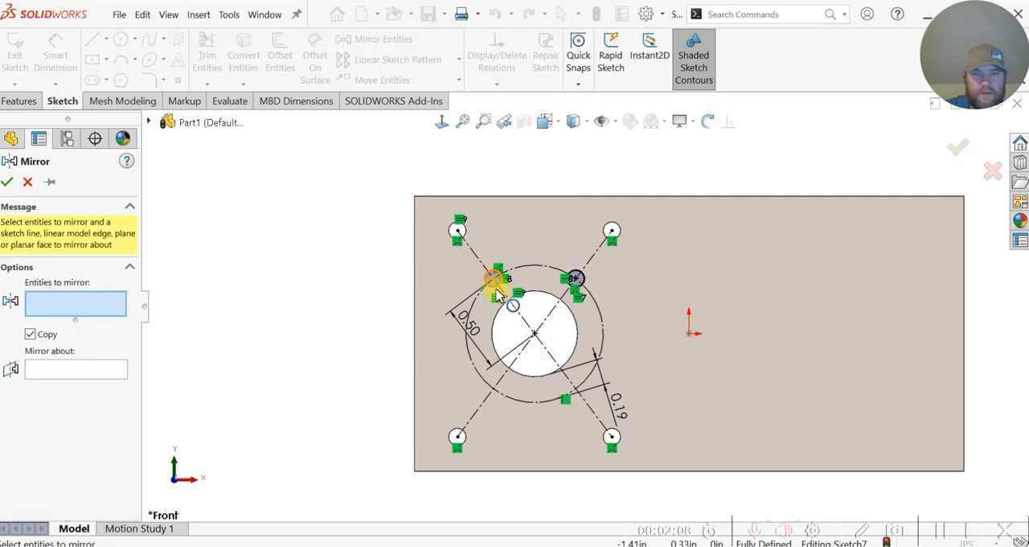
{"action": "left_click", "coordinate": [494, 279]}
{"action": "left_click", "coordinate": [577, 283]}
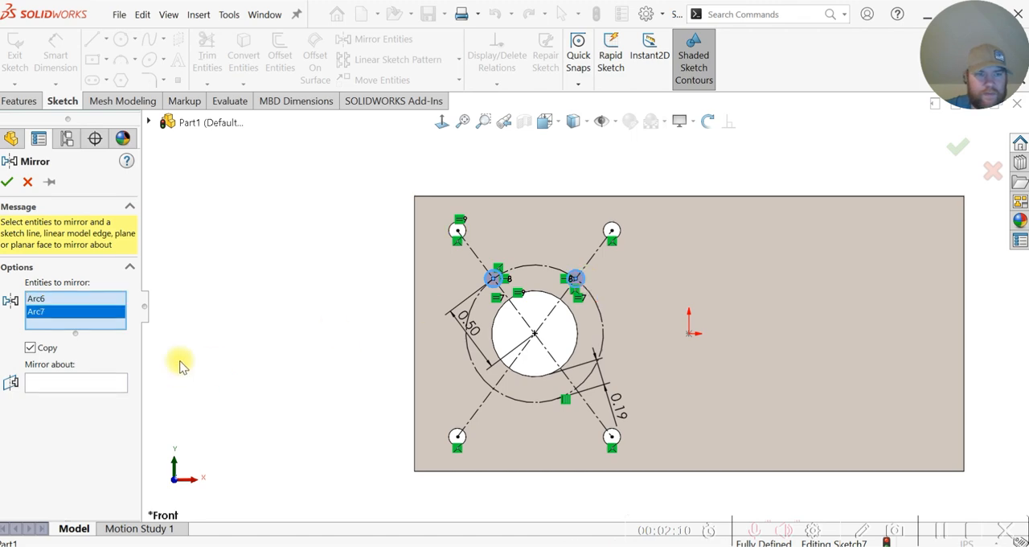
{"action": "left_click", "coordinate": [29, 182]}
Step: Draw a horizontal centerline from the large hole's center to the sketch origin
{"action": "left_click", "coordinate": [106, 39]}
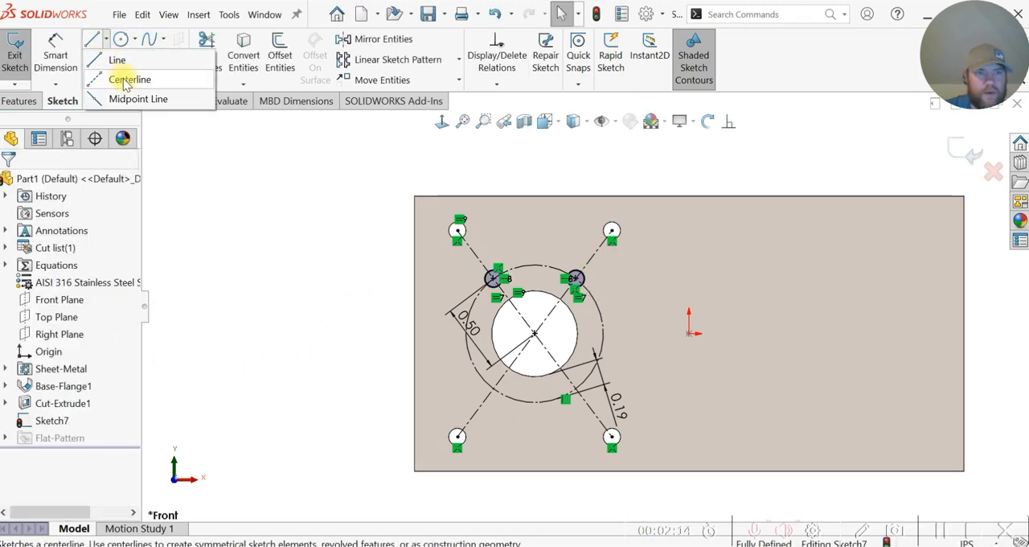
{"action": "left_click", "coordinate": [127, 79]}
{"action": "left_click", "coordinate": [535, 334]}
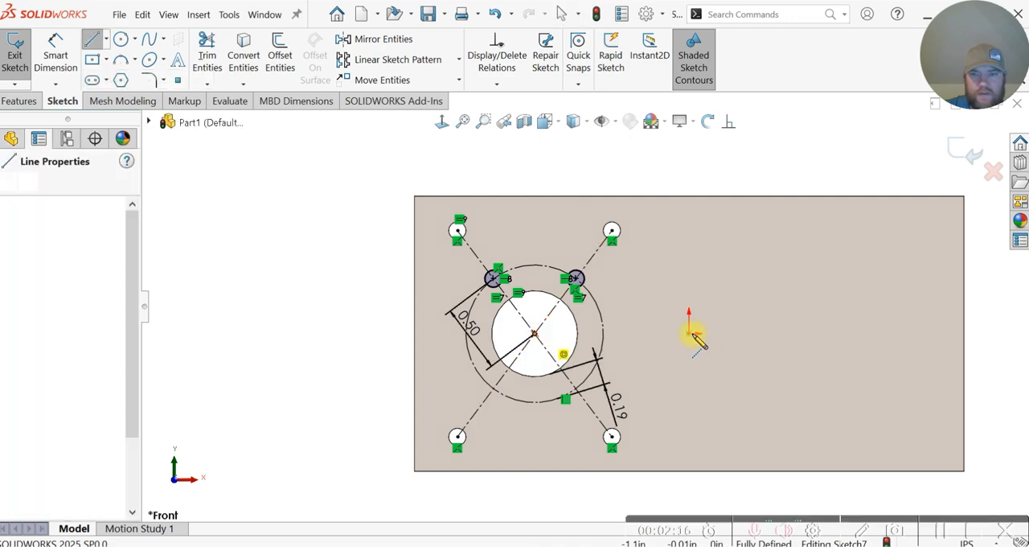
{"action": "left_click", "coordinate": [689, 334]}
{"action": "key", "text": "Escape"}
{"action": "key", "text": "Escape"}
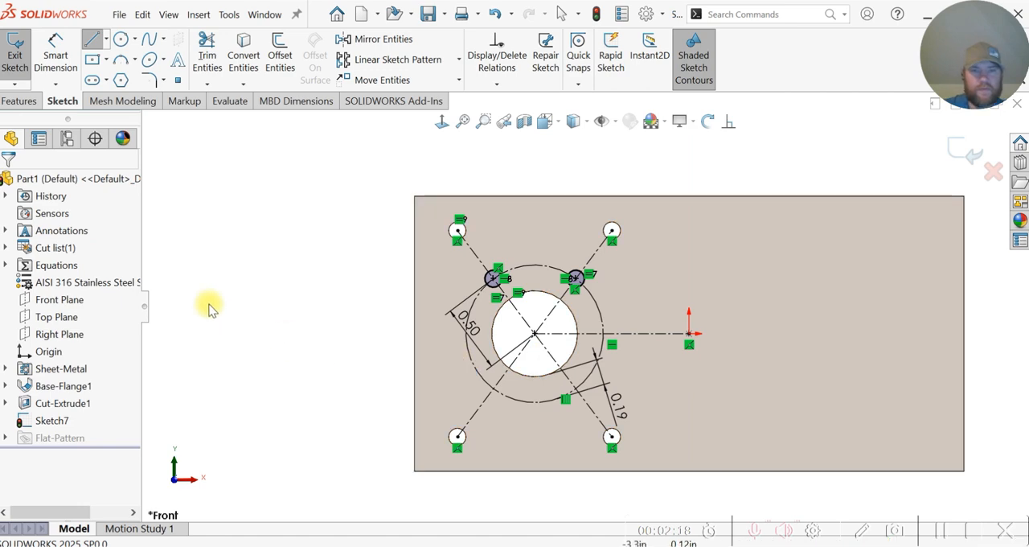
Step: Mirror the two small upper circles about the horizontal centerline through the large hole's center
{"action": "left_click", "coordinate": [366, 40]}
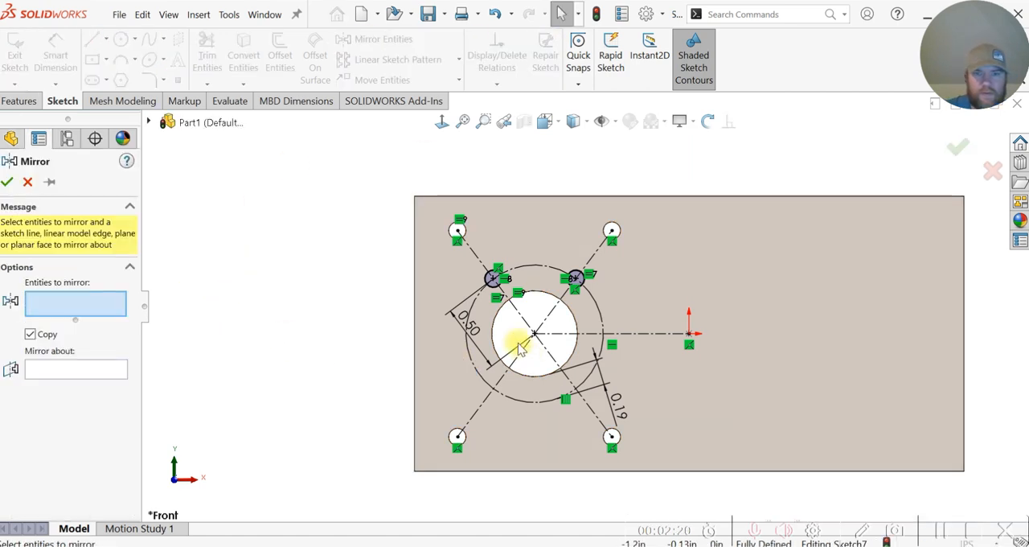
{"action": "left_click", "coordinate": [494, 278]}
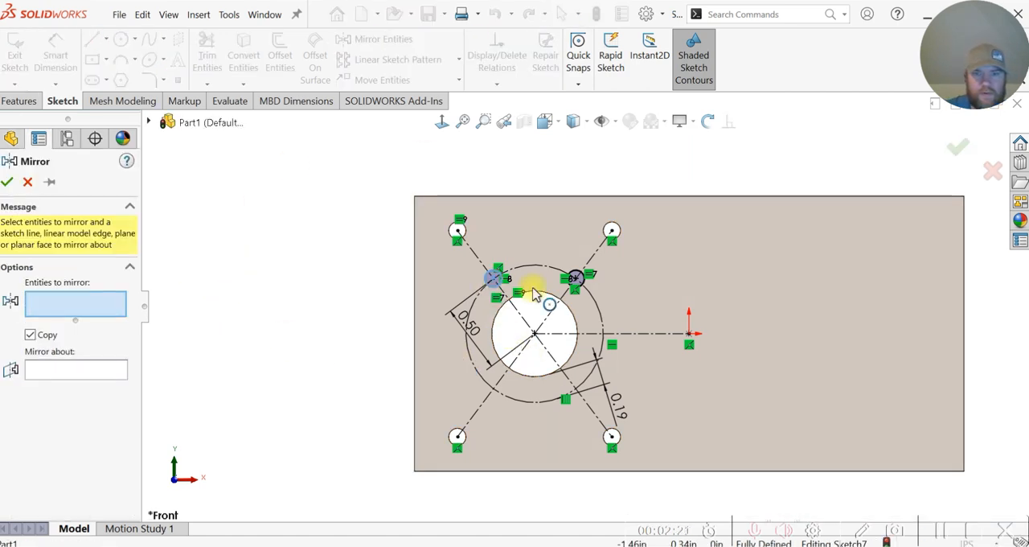
{"action": "left_click", "coordinate": [576, 278]}
{"action": "left_click", "coordinate": [107, 386]}
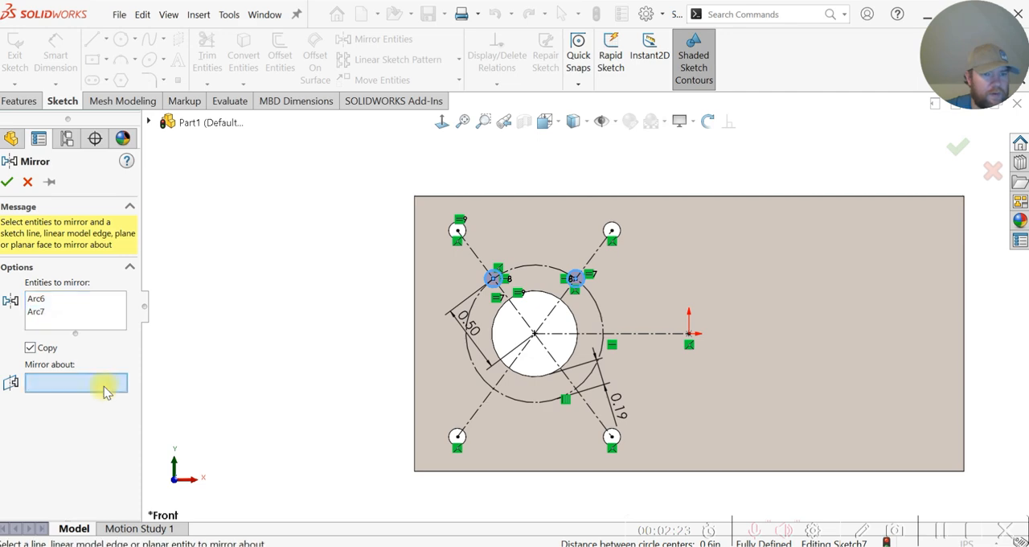
{"action": "left_click", "coordinate": [569, 333]}
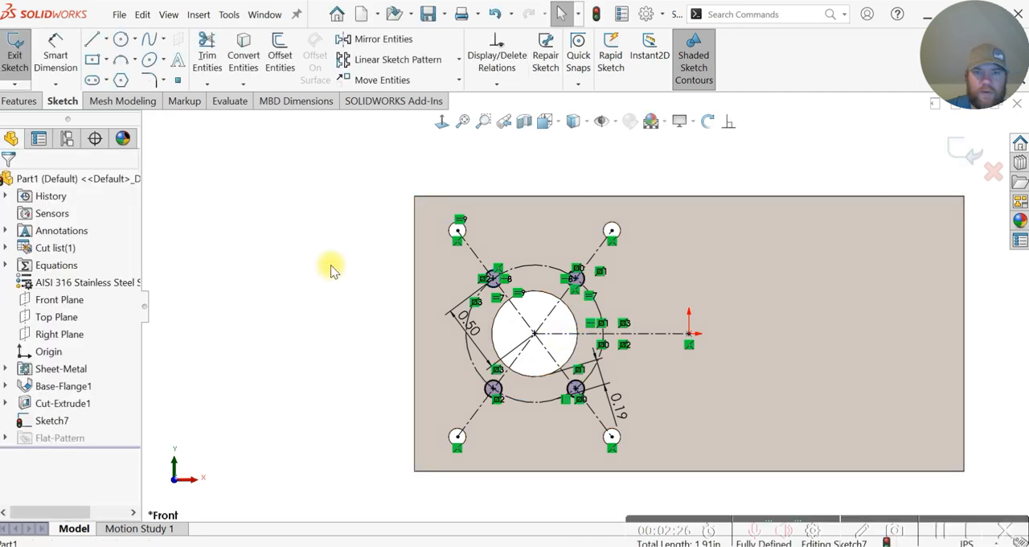
Step: Cut-extrude the four small circles Through All, with Normal cut and Optimize Geometry enabled
{"action": "middle_click_drag", "start_coordinate": [695, 361], "coordinate": [662, 378]}
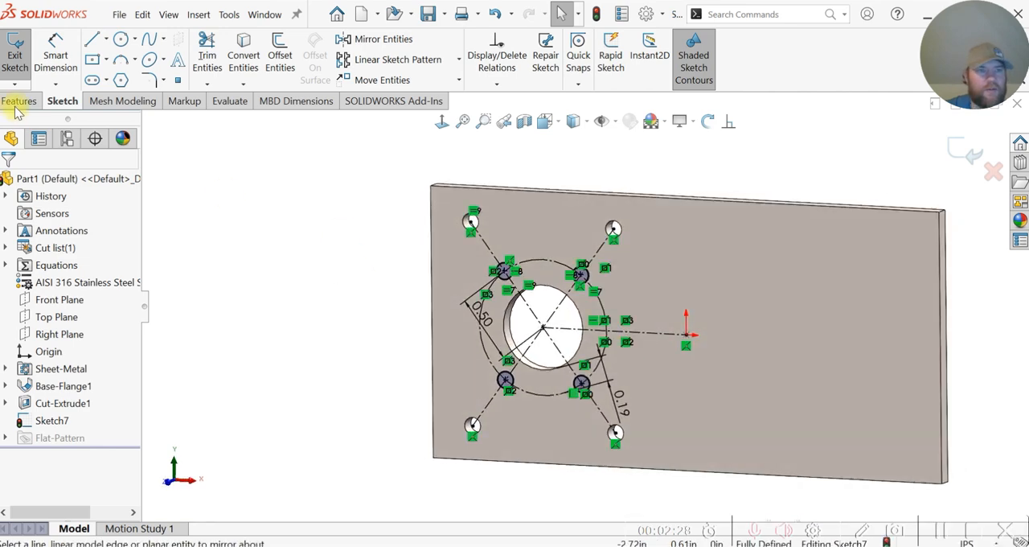
{"action": "left_click", "coordinate": [17, 102]}
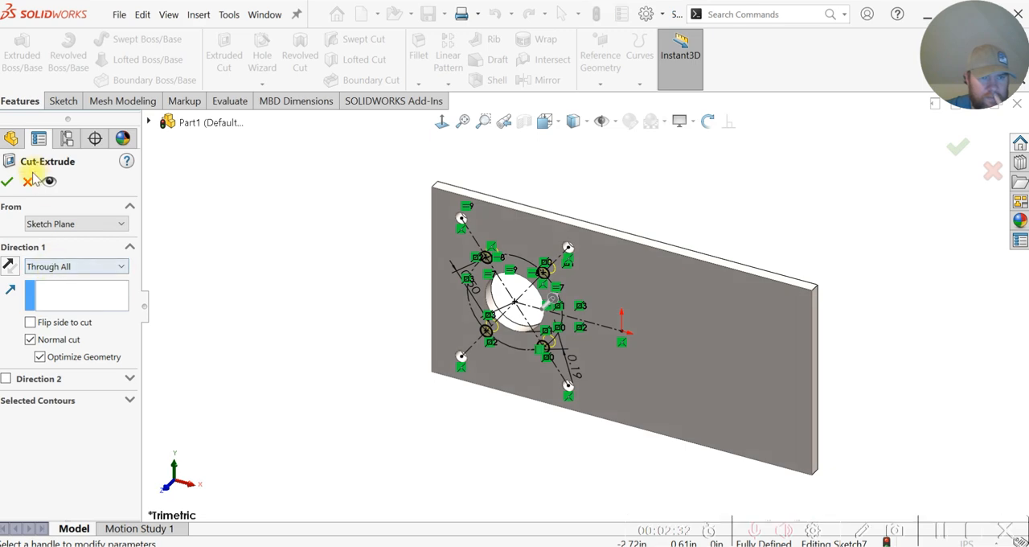
{"action": "left_click", "coordinate": [8, 182]}
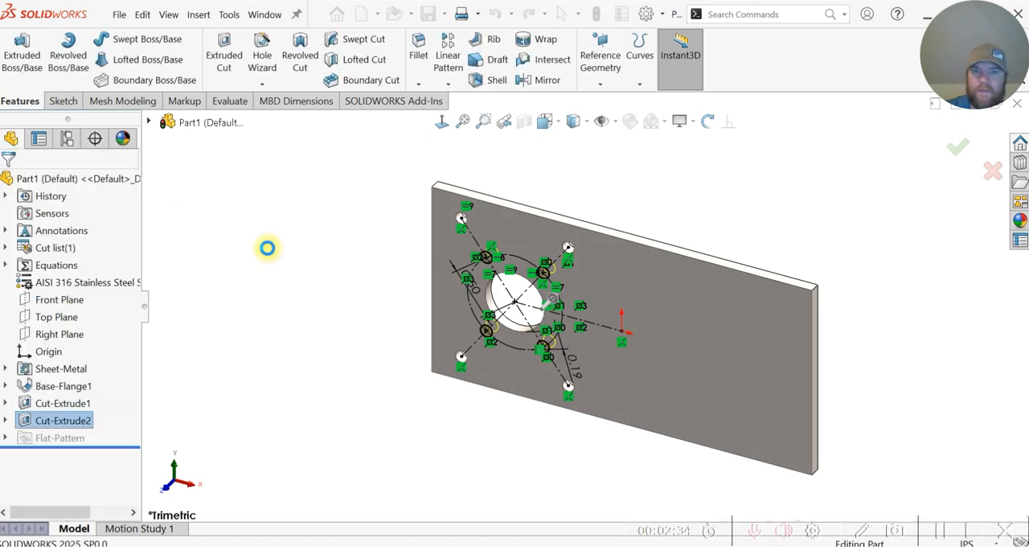
Step: Start a new sketch on the base flange's large front face and view it face-on
{"action": "middle_click_drag", "start_coordinate": [401, 347], "coordinate": [423, 340]}
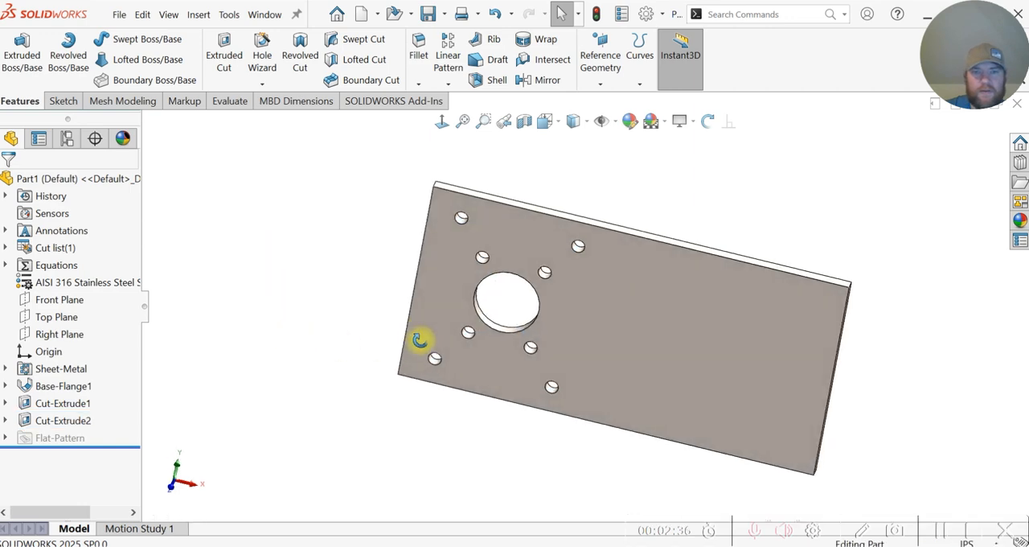
{"action": "left_click", "coordinate": [683, 343]}
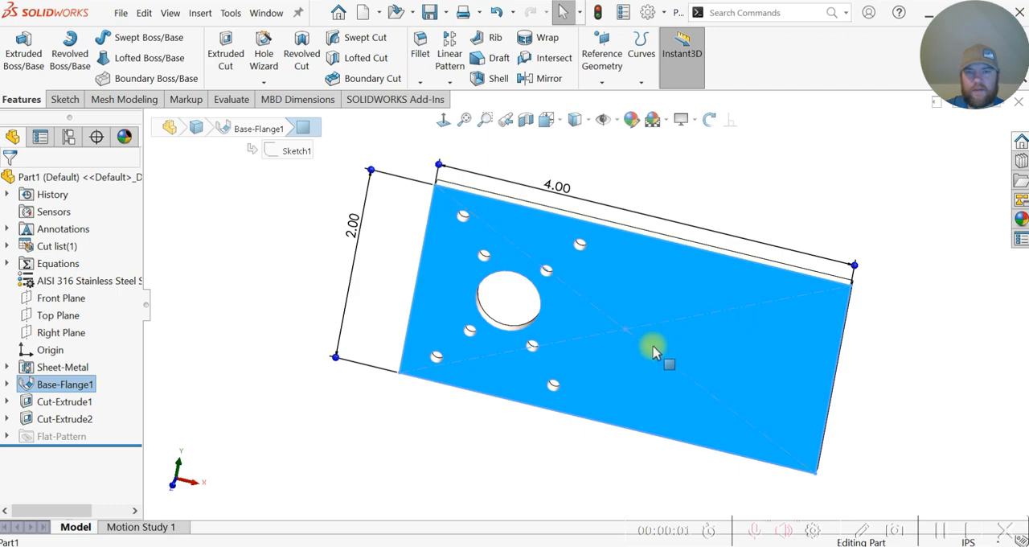
{"action": "left_click", "coordinate": [187, 247]}
{"action": "left_click", "coordinate": [692, 328]}
{"action": "left_click", "coordinate": [742, 292]}
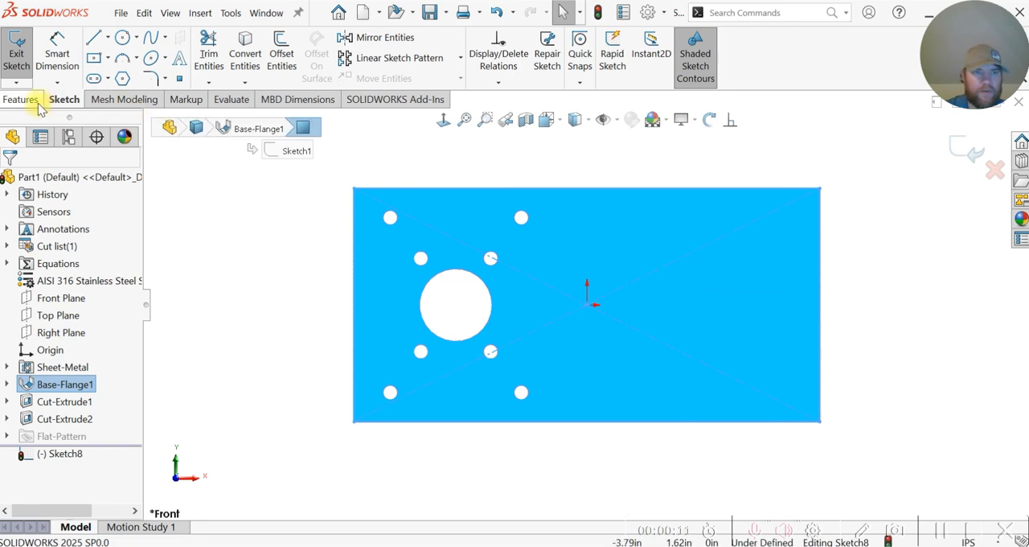
Step: Sketch a horizontal straight slot about 0.74 in between centers and 0.17 in wide in the flange's upper-right area
{"action": "left_click", "coordinate": [93, 78]}
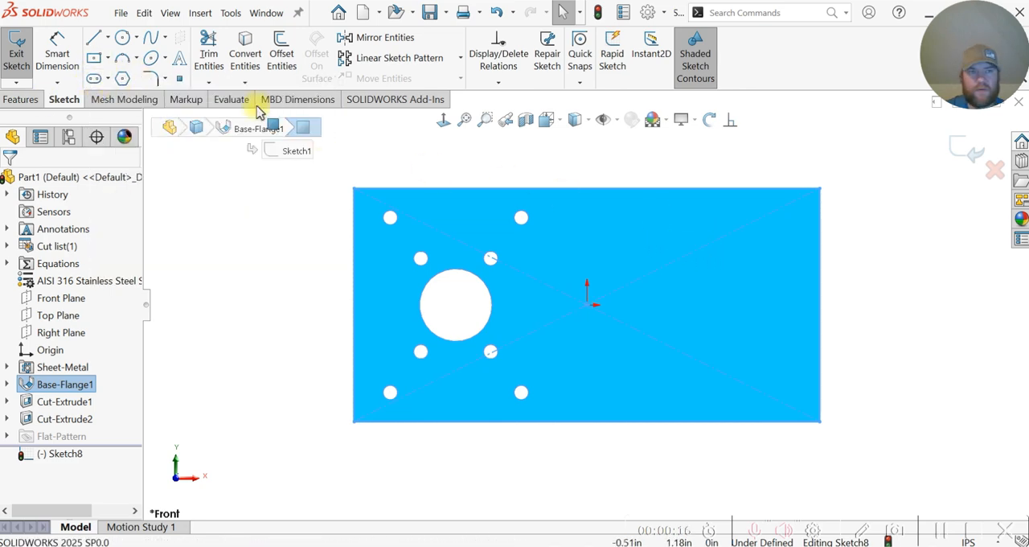
{"action": "left_click", "coordinate": [709, 252]}
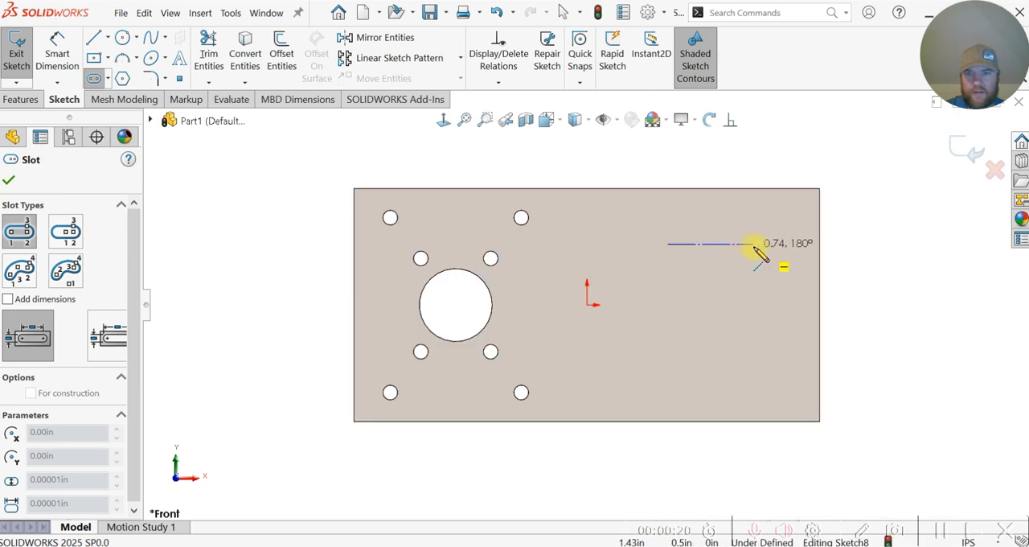
{"action": "left_click", "coordinate": [751, 244]}
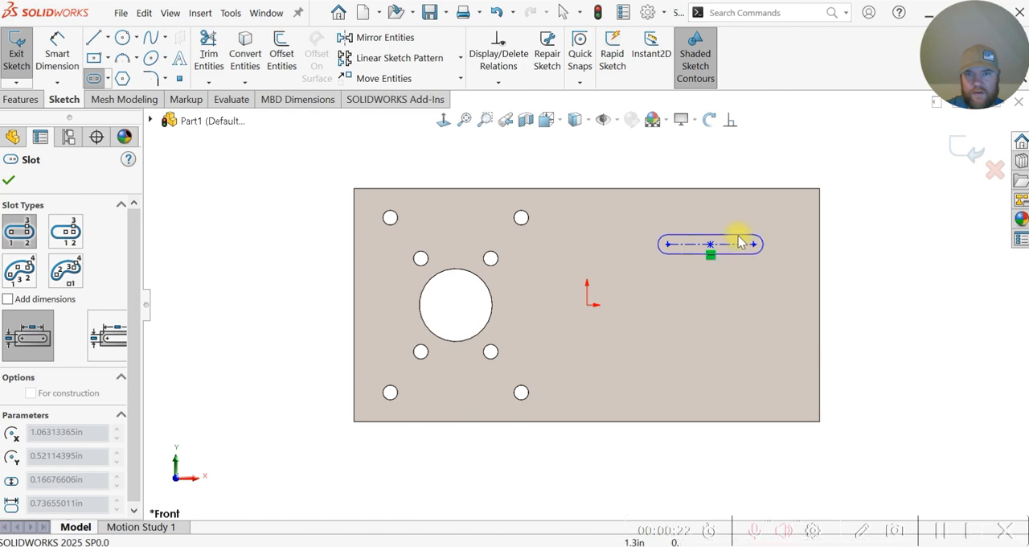
{"action": "left_click", "coordinate": [752, 243]}
{"action": "key", "text": "Escape"}
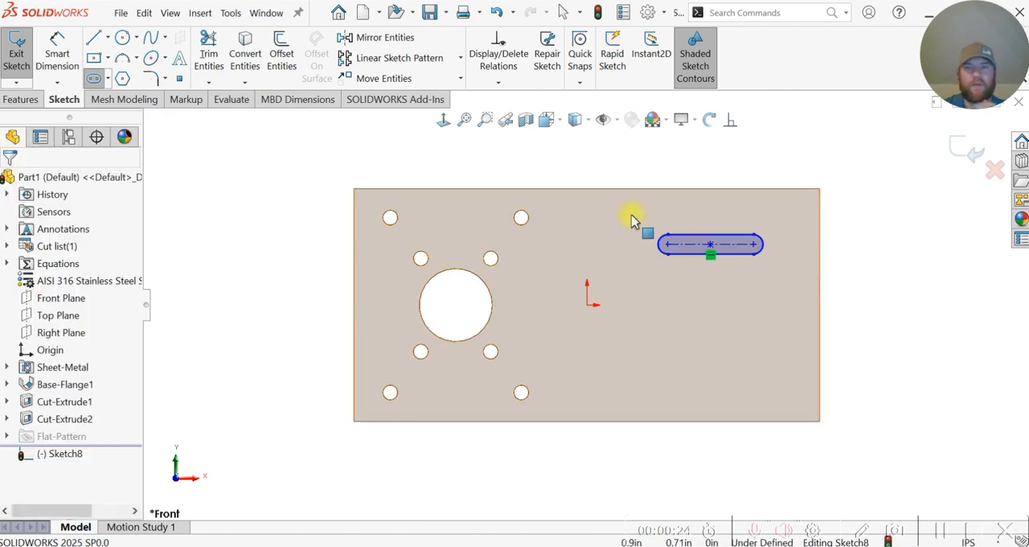
Step: Draw a horizontal construction line from the sketch origin to the flange's right edge
{"action": "left_click", "coordinate": [94, 38]}
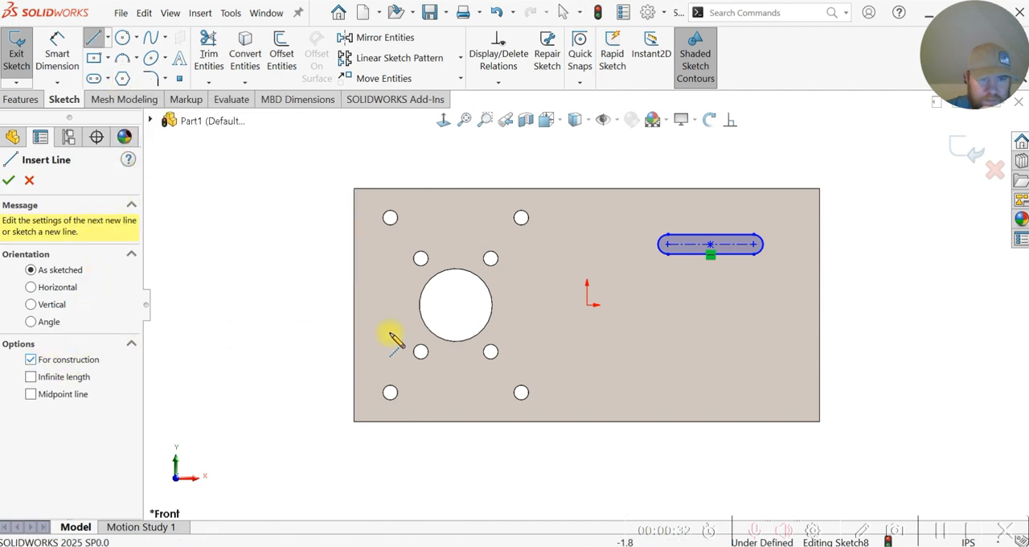
{"action": "left_click", "coordinate": [588, 305]}
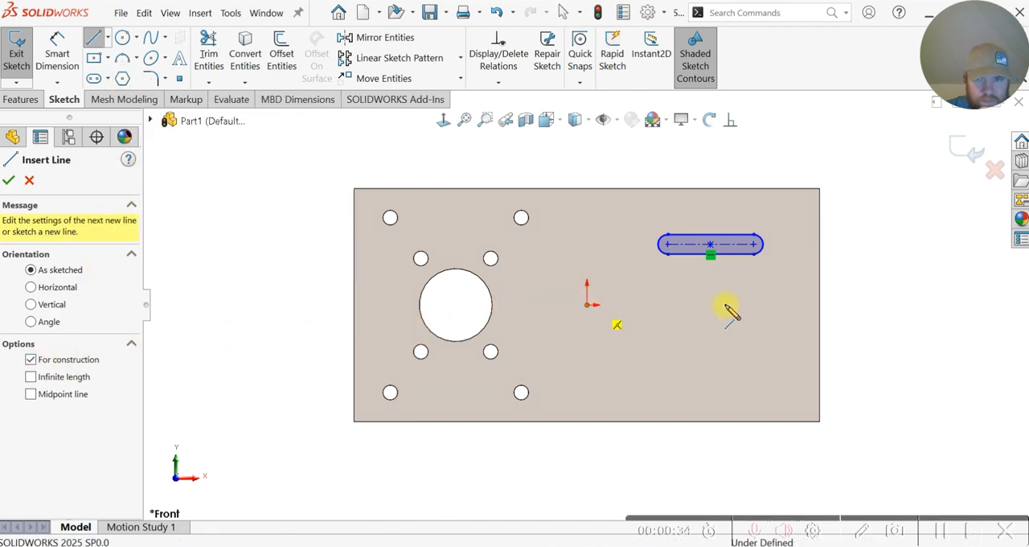
{"action": "left_click", "coordinate": [819, 305]}
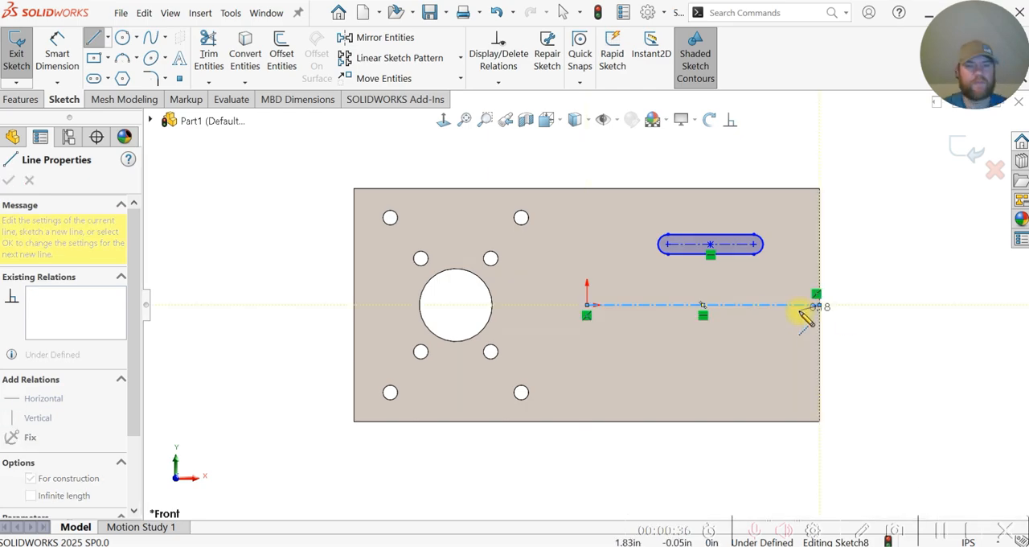
{"action": "key", "text": "Escape"}
Step: Dimension the slot's center-to-center length as 1.00 in
{"action": "left_click", "coordinate": [59, 54]}
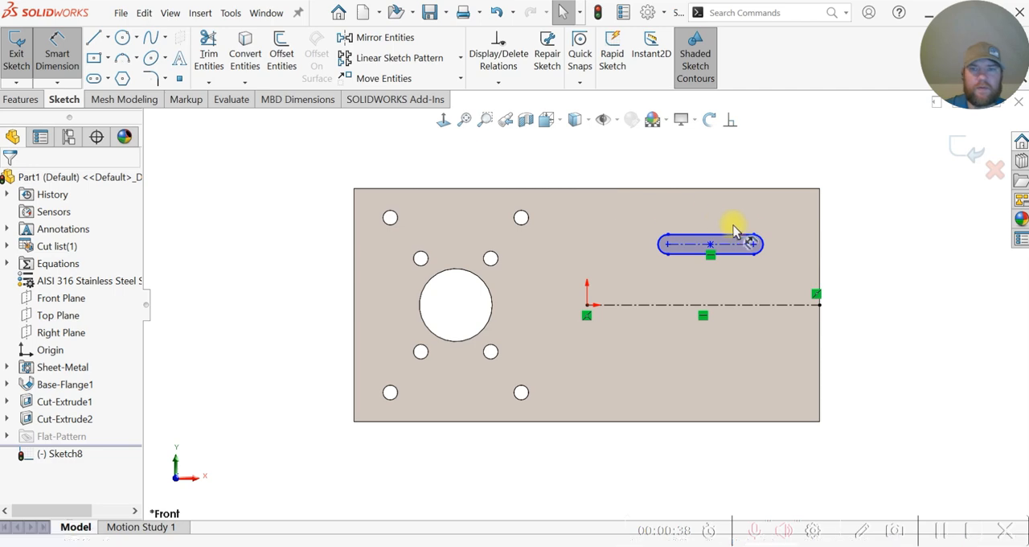
{"action": "left_click", "coordinate": [693, 244]}
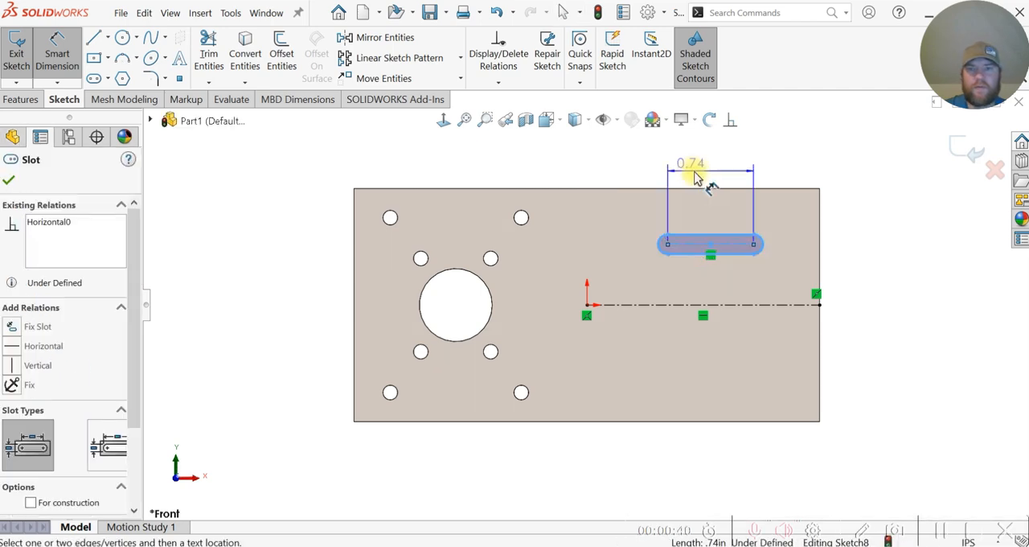
{"action": "left_click", "coordinate": [698, 172]}
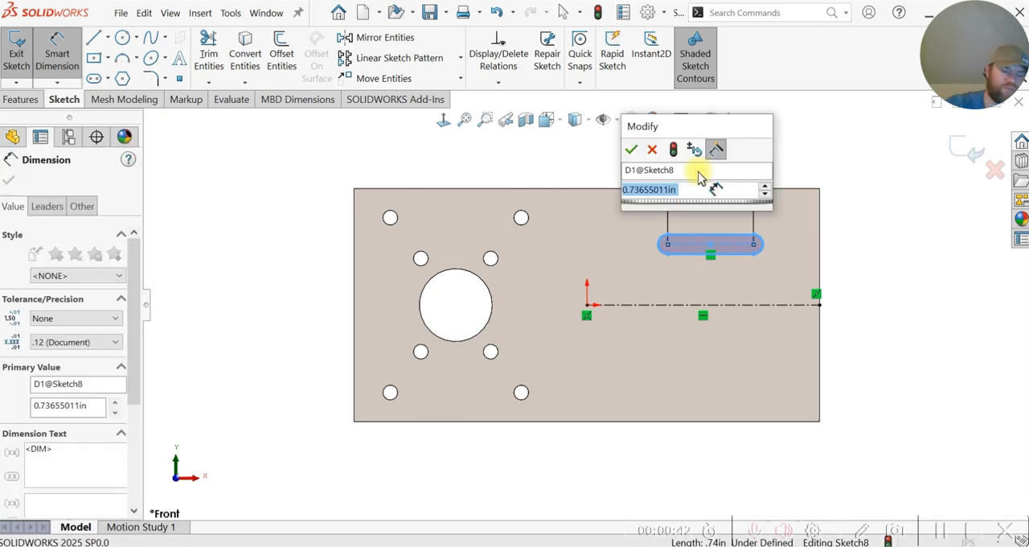
{"action": "type", "text": "1"}
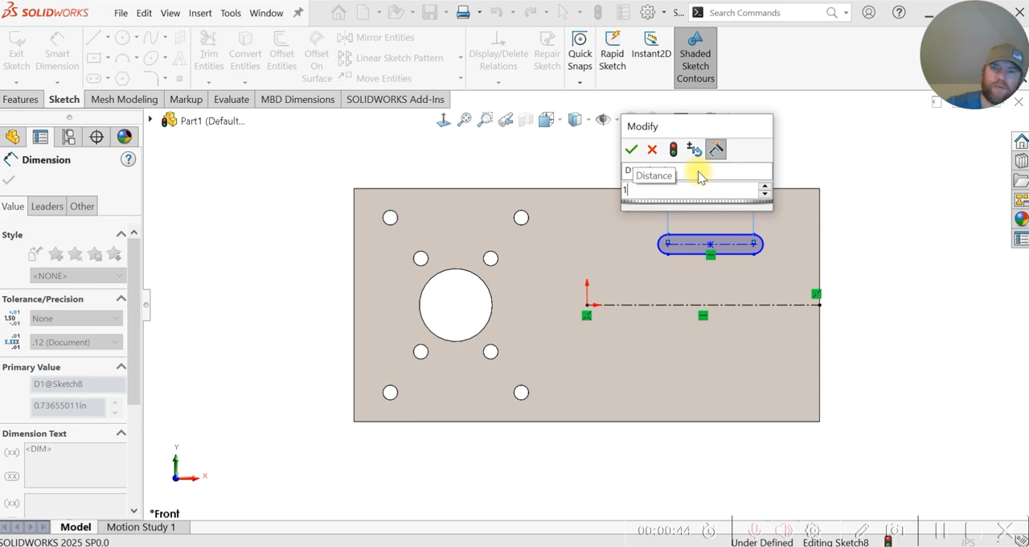
{"action": "key", "text": "Escape"}
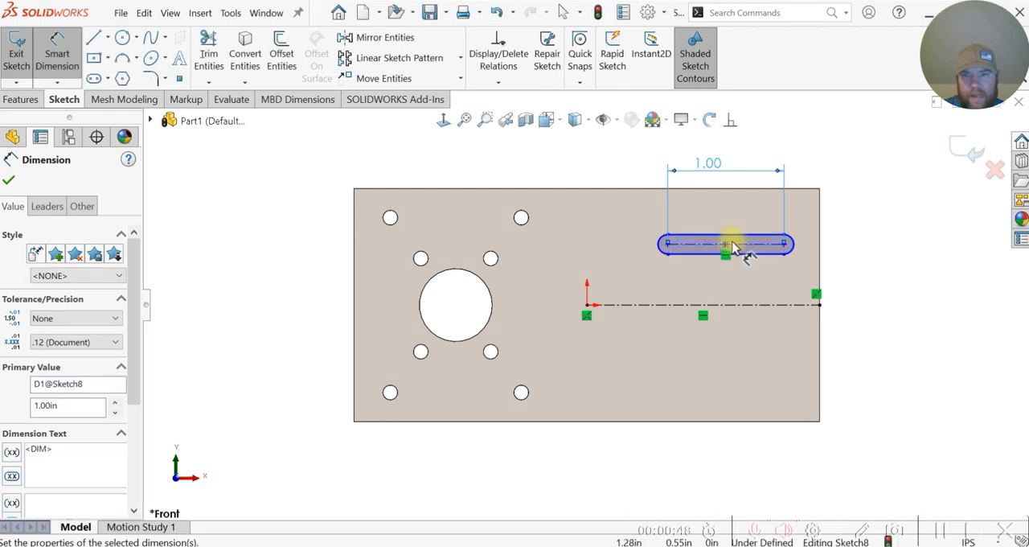
Step: Dimension the horizontal distance from the sketch origin to the slot's center point as 1.25 in
{"action": "left_click", "coordinate": [726, 248]}
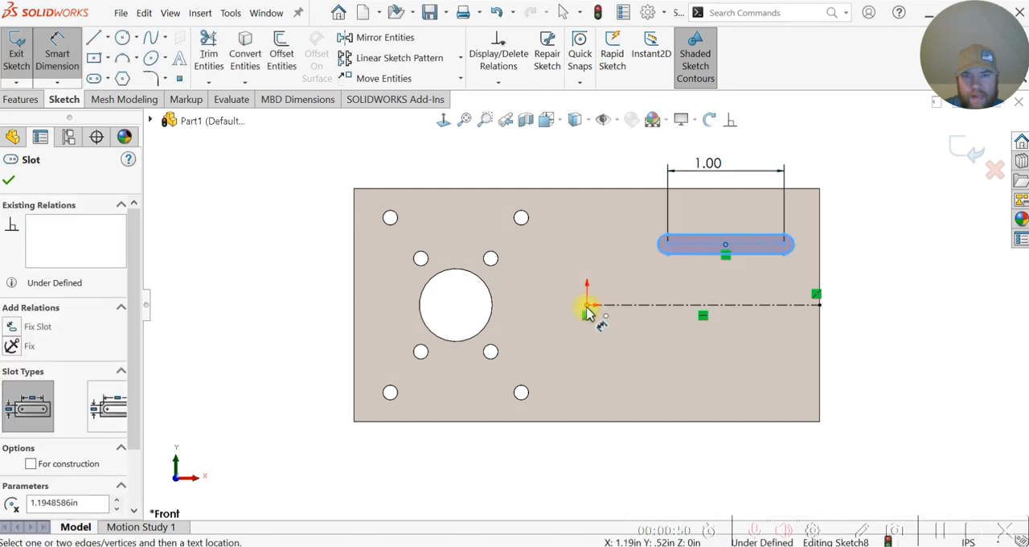
{"action": "left_click", "coordinate": [588, 307]}
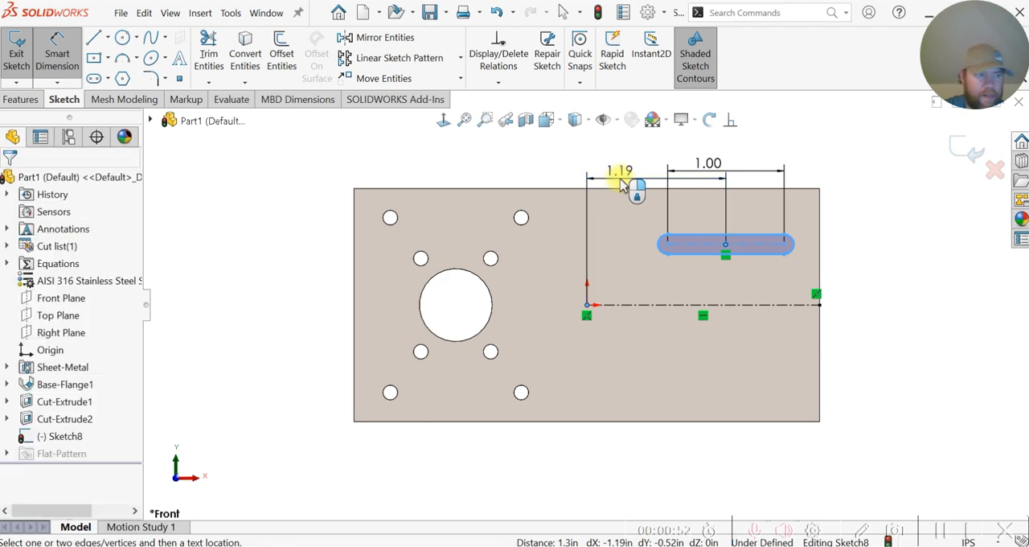
{"action": "left_click", "coordinate": [624, 183]}
{"action": "type", "text": "1."}
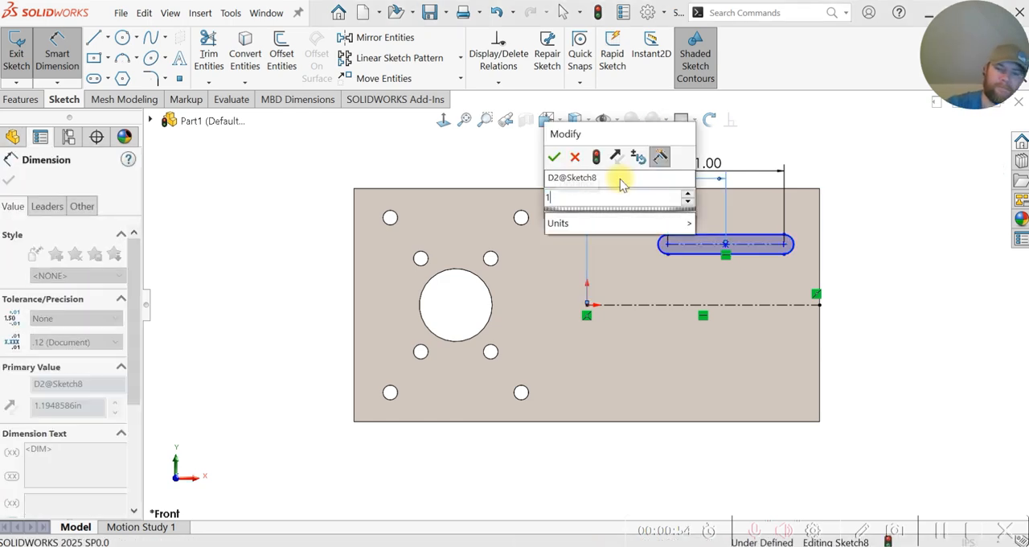
{"action": "type", "text": "25"}
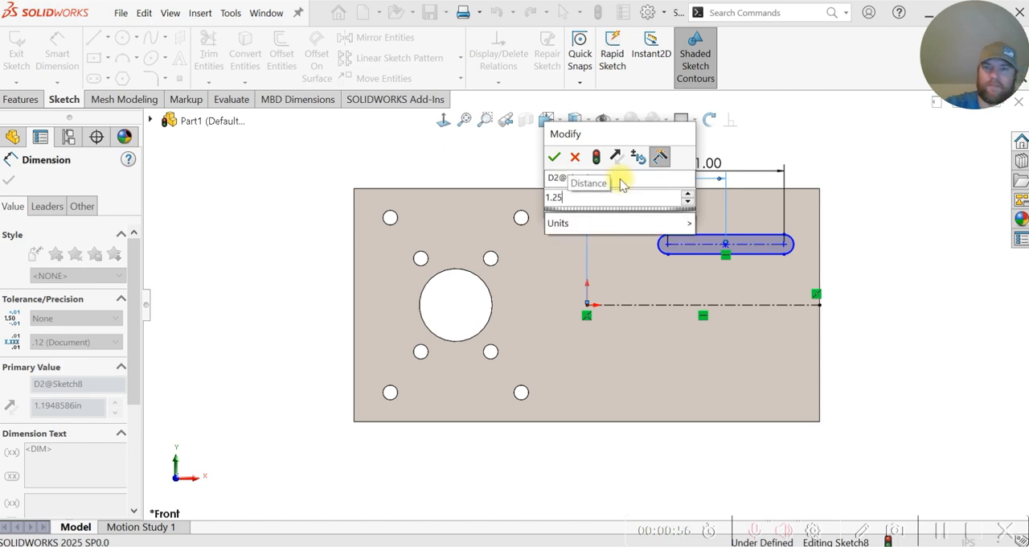
{"action": "key", "text": "Return"}
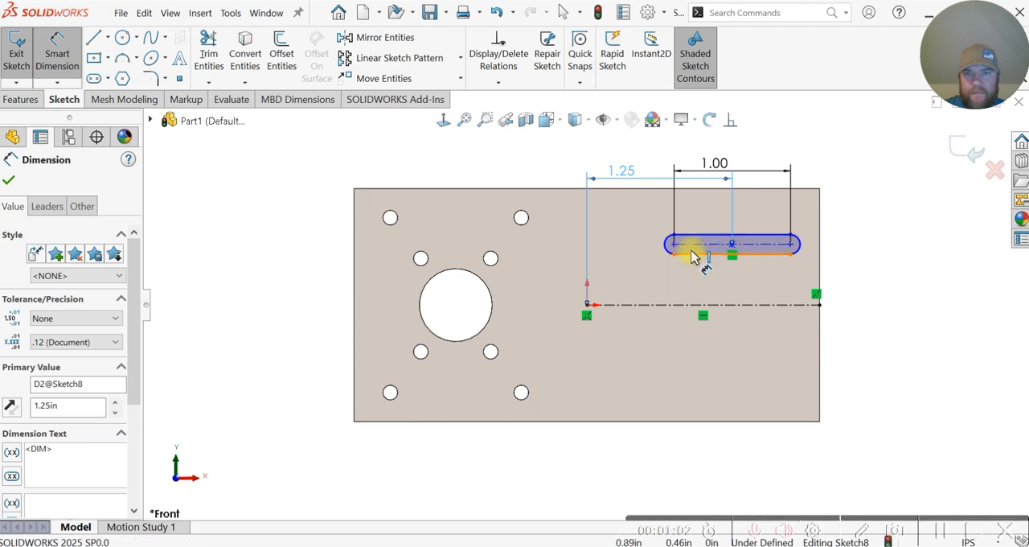
Step: Dimension the slot's width between its two straight sides as 0.125 in
{"action": "left_click", "coordinate": [696, 241]}
{"action": "left_click", "coordinate": [773, 241]}
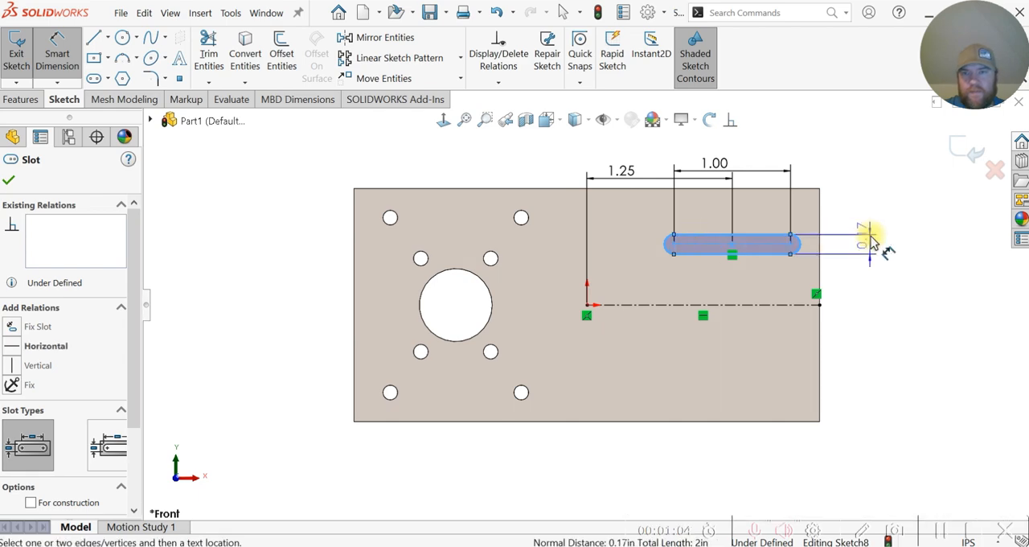
{"action": "left_click", "coordinate": [912, 268]}
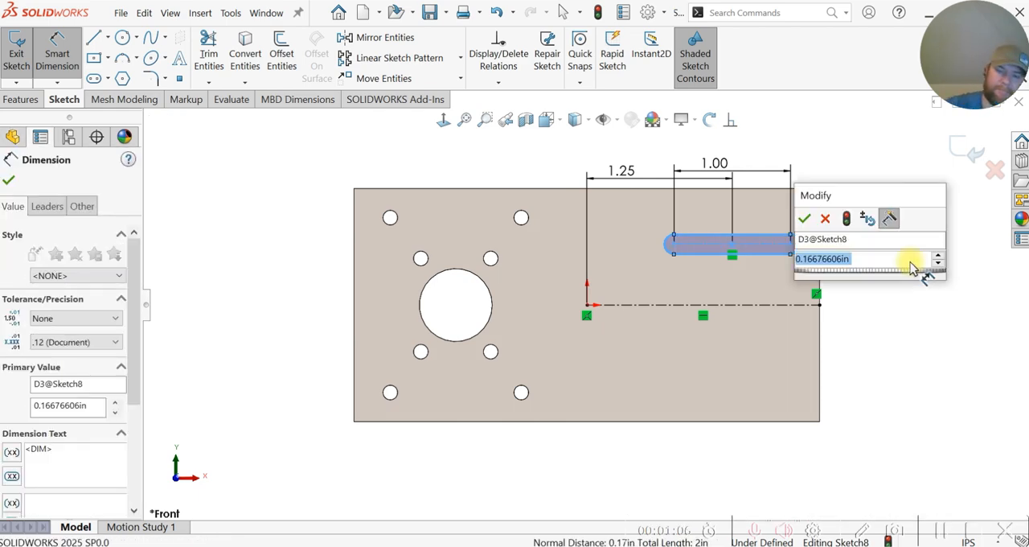
{"action": "type", "text": ".125"}
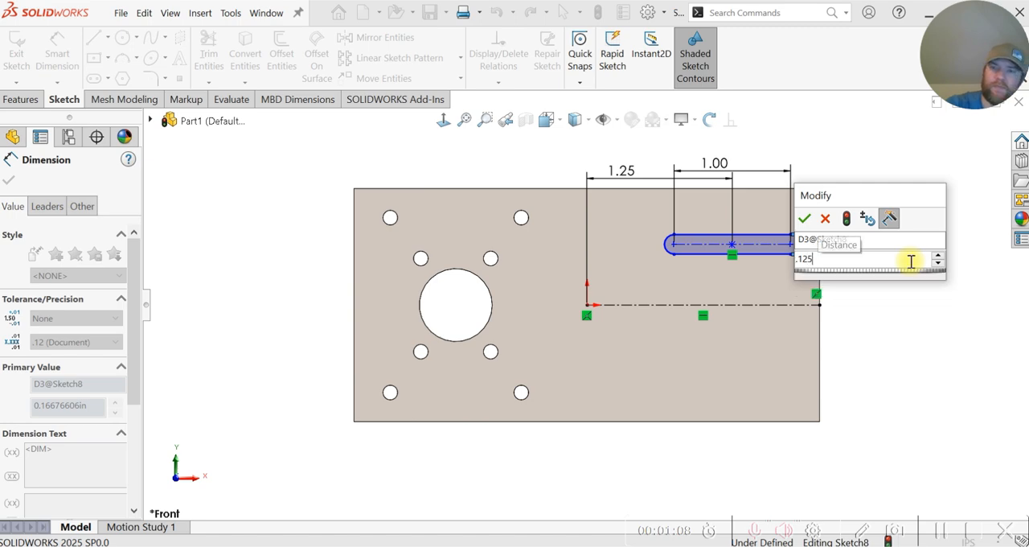
{"action": "key", "text": "Escape"}
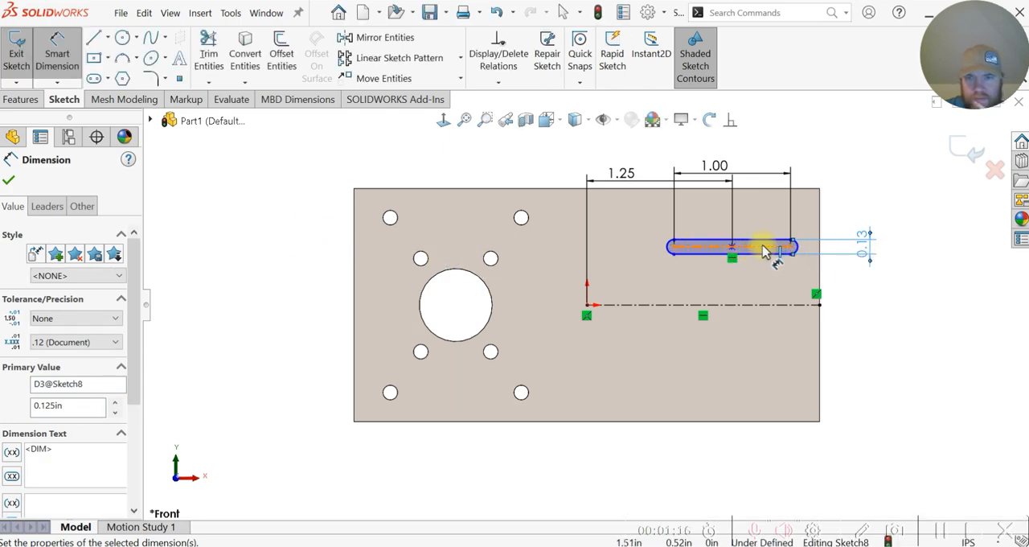
Step: Dimension the vertical distance from the flange's top edge to the slot's centerline as 0.375 in
{"action": "left_click", "coordinate": [765, 189]}
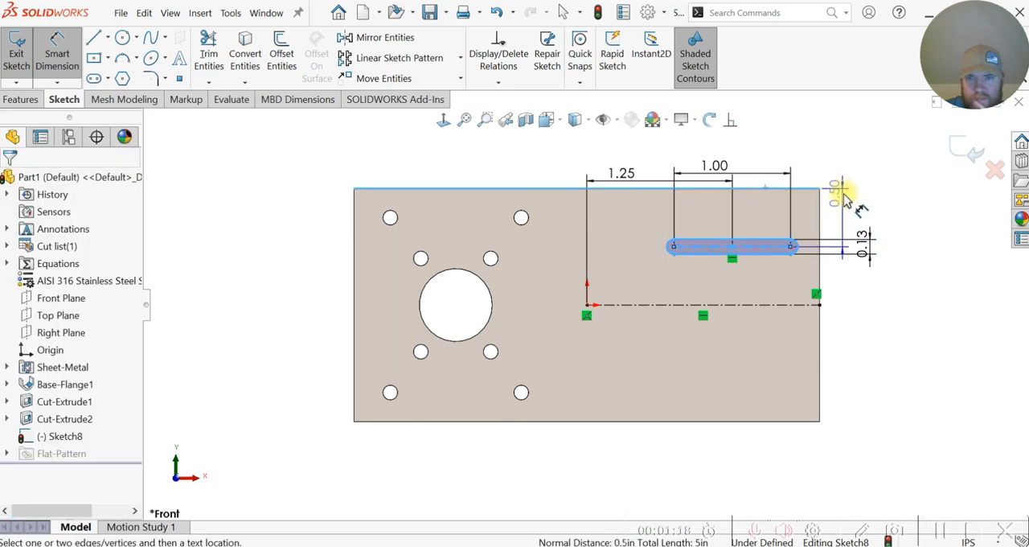
{"action": "left_click", "coordinate": [844, 197]}
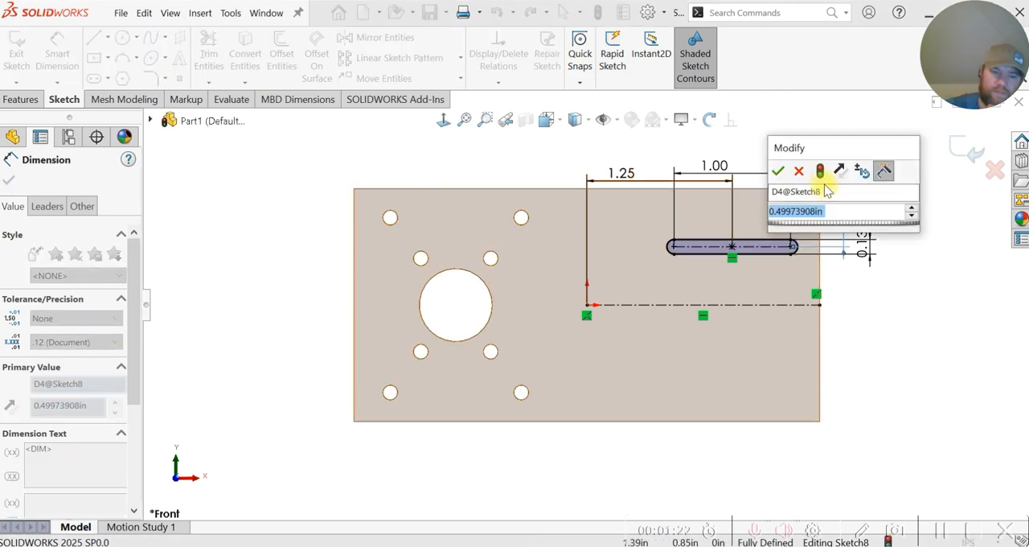
{"action": "key", "text": "BackSpace"}
{"action": "type", "text": ".5"}
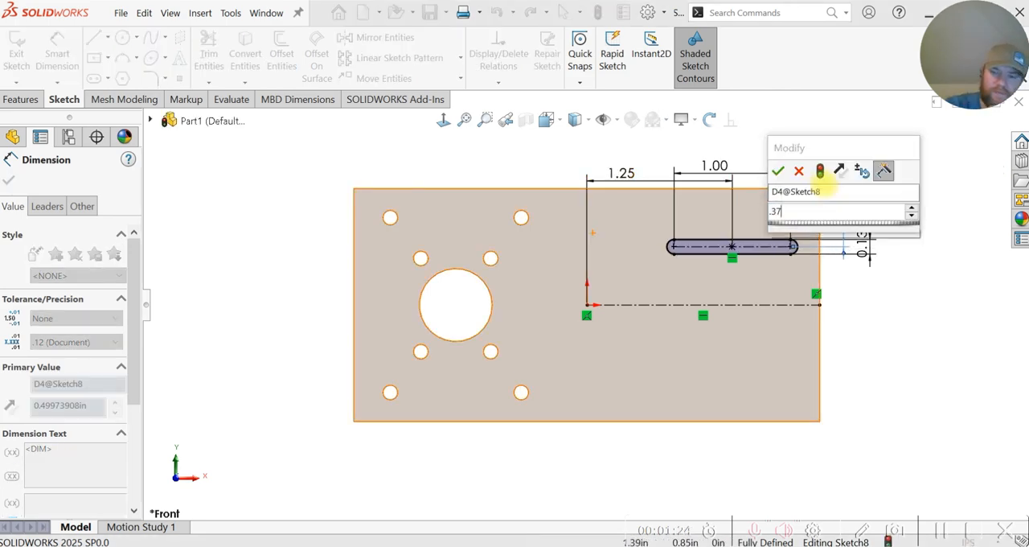
{"action": "key", "text": "Return"}
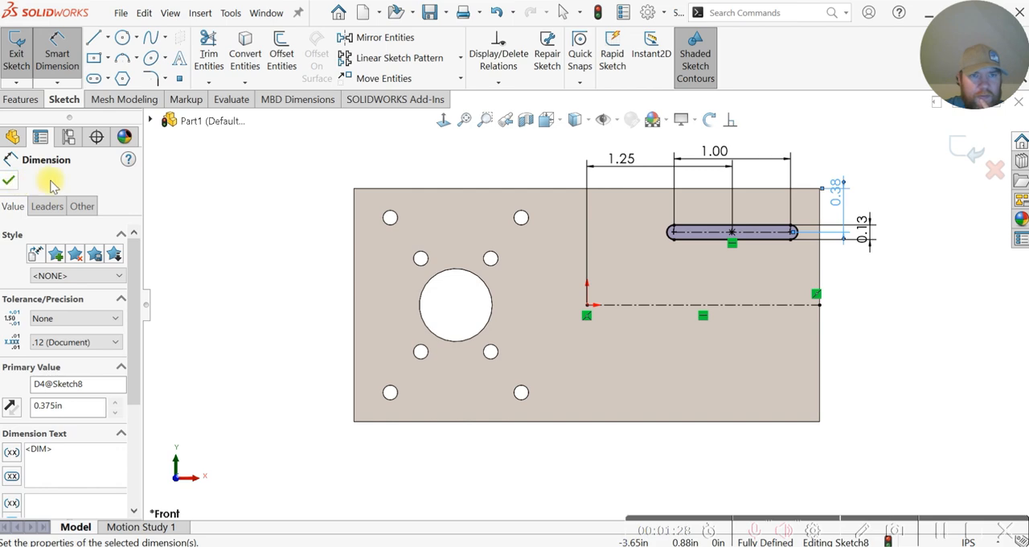
Step: Mirror the slot about the horizontal centerline to place a copy on the flange's lower half
{"action": "left_click", "coordinate": [208, 189]}
{"action": "key", "text": "Escape"}
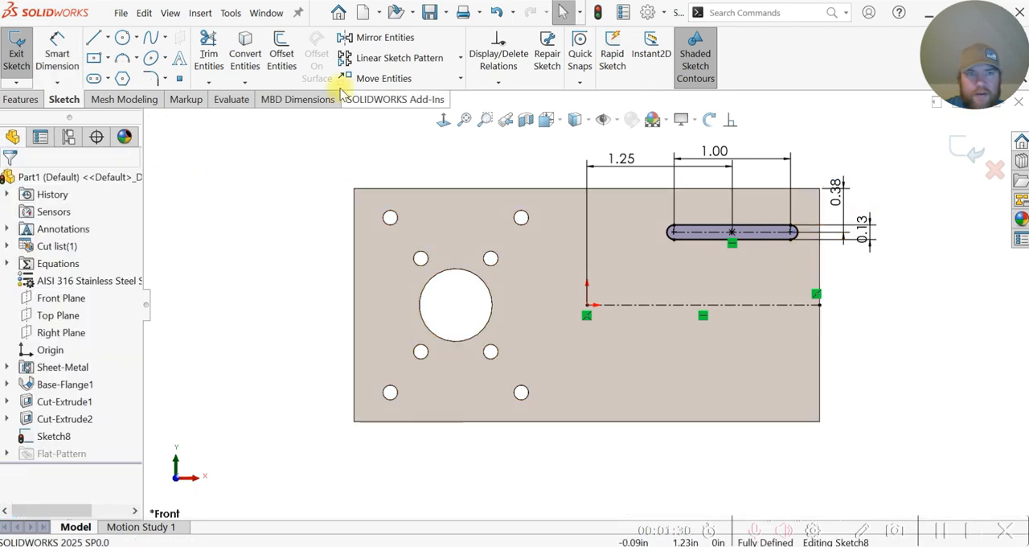
{"action": "left_click", "coordinate": [353, 37]}
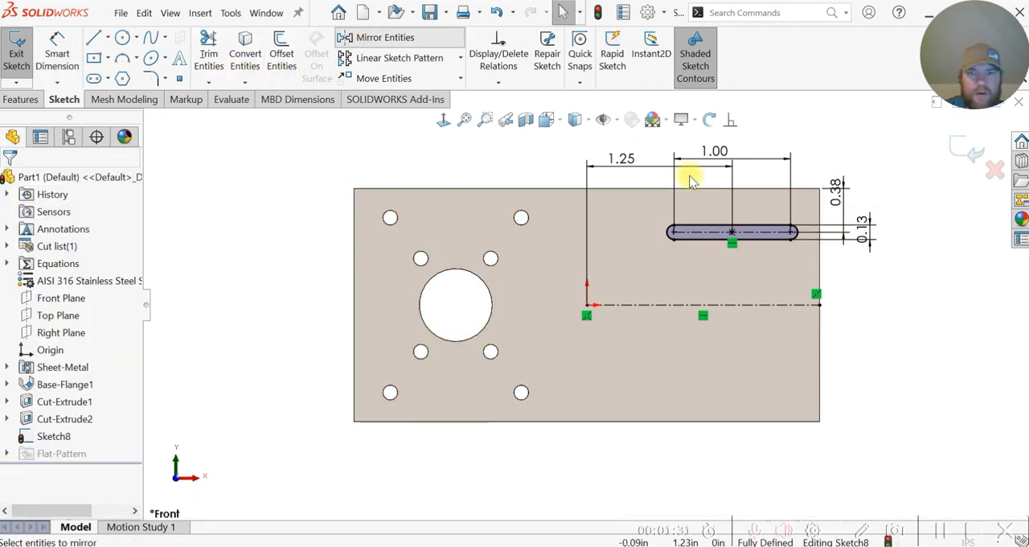
{"action": "left_click", "coordinate": [686, 232]}
{"action": "left_click", "coordinate": [85, 367]}
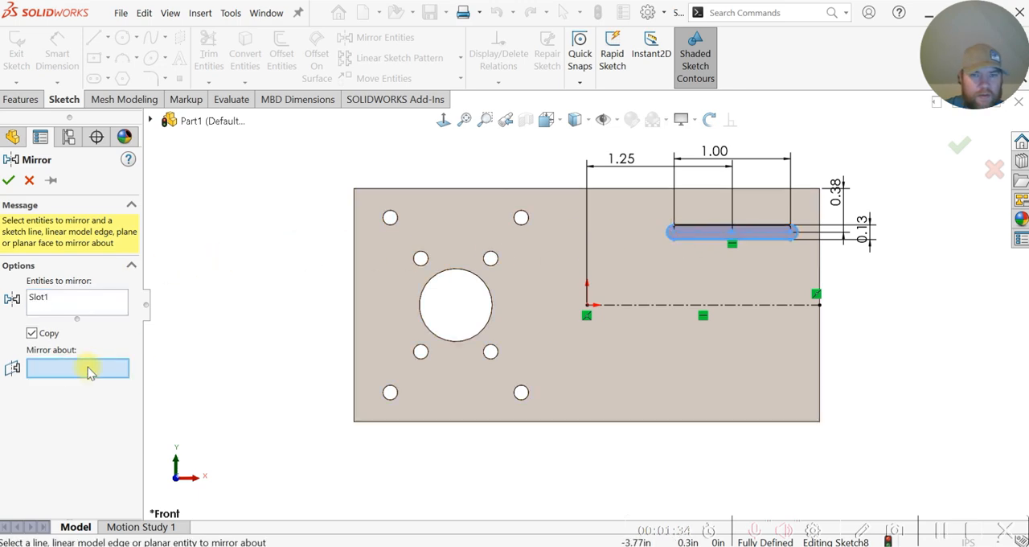
{"action": "left_click", "coordinate": [640, 305]}
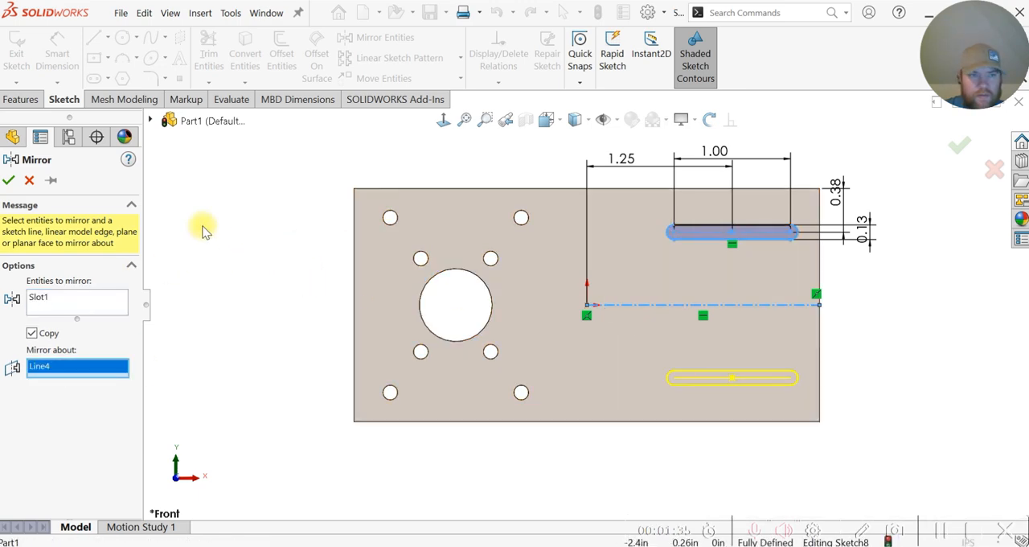
{"action": "left_click", "coordinate": [9, 181]}
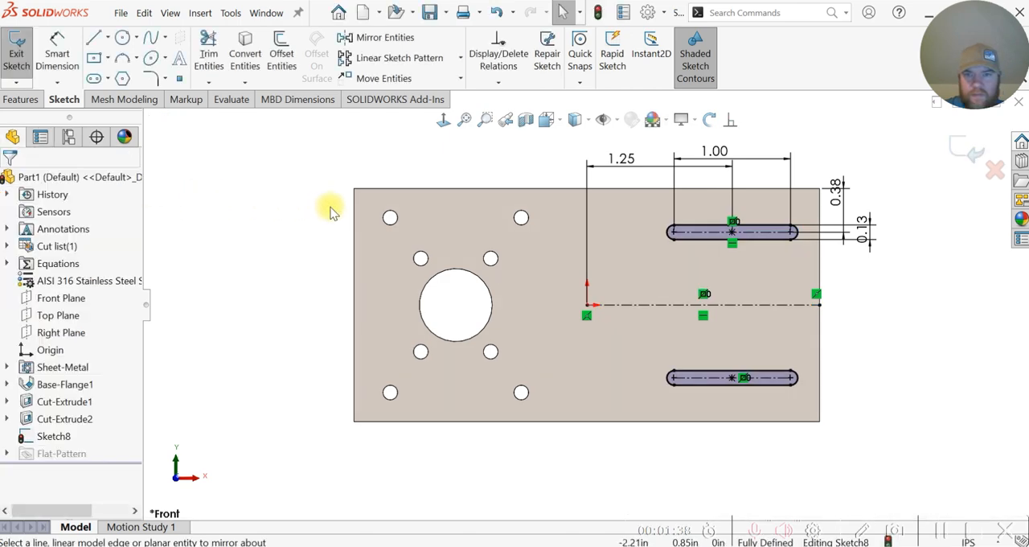
Step: Cut both sketched slots through the flange with an Extruded Cut set to Through All
{"action": "middle_click_drag", "start_coordinate": [360, 323], "coordinate": [230, 236]}
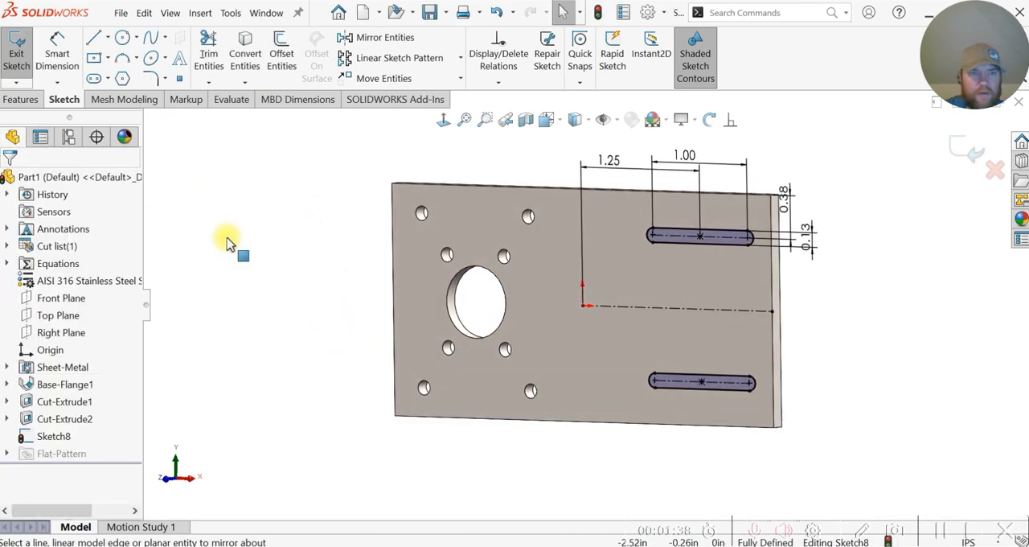
{"action": "left_click", "coordinate": [32, 99]}
{"action": "left_click", "coordinate": [225, 53]}
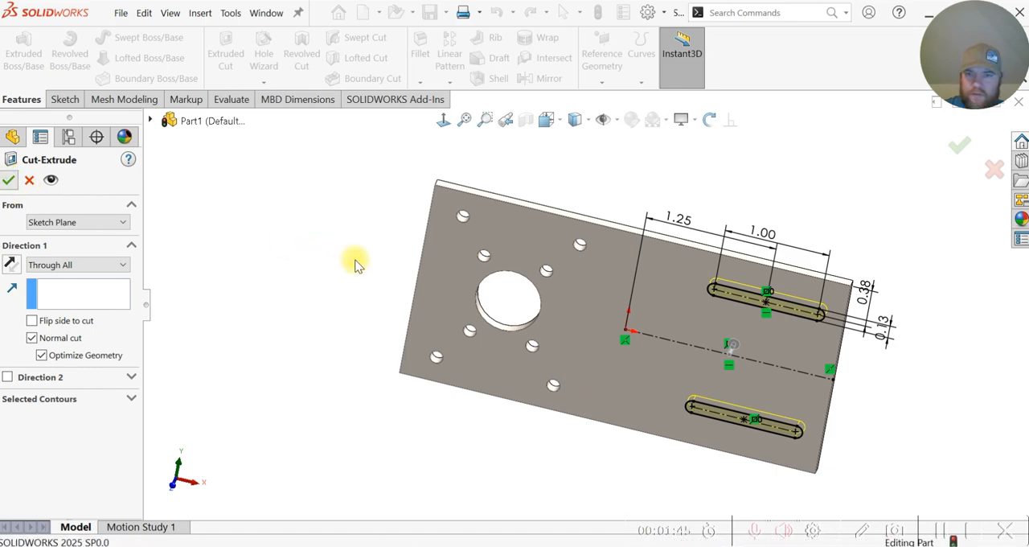
{"action": "key", "text": "Return"}
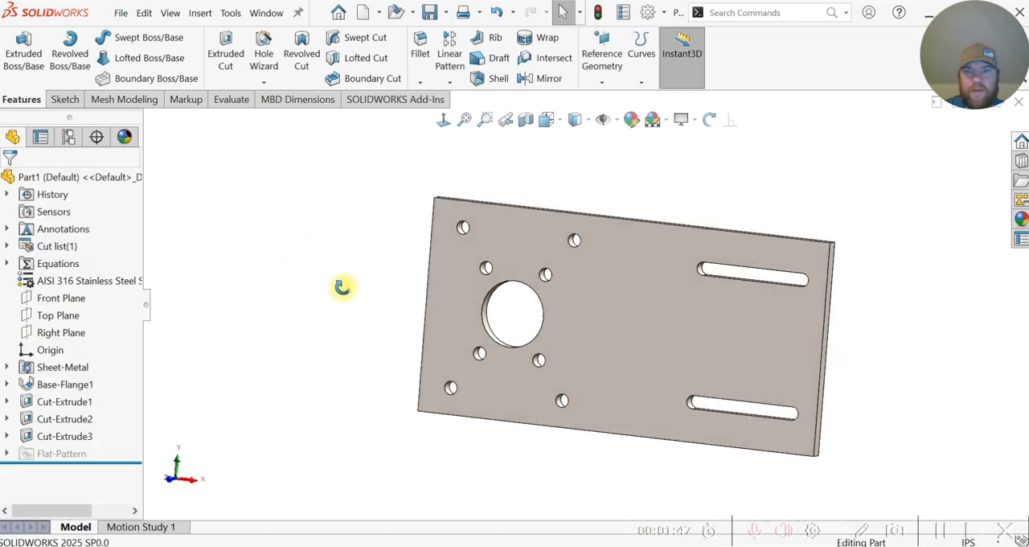
{"action": "middle_click_drag", "start_coordinate": [342, 287], "coordinate": [362, 280]}
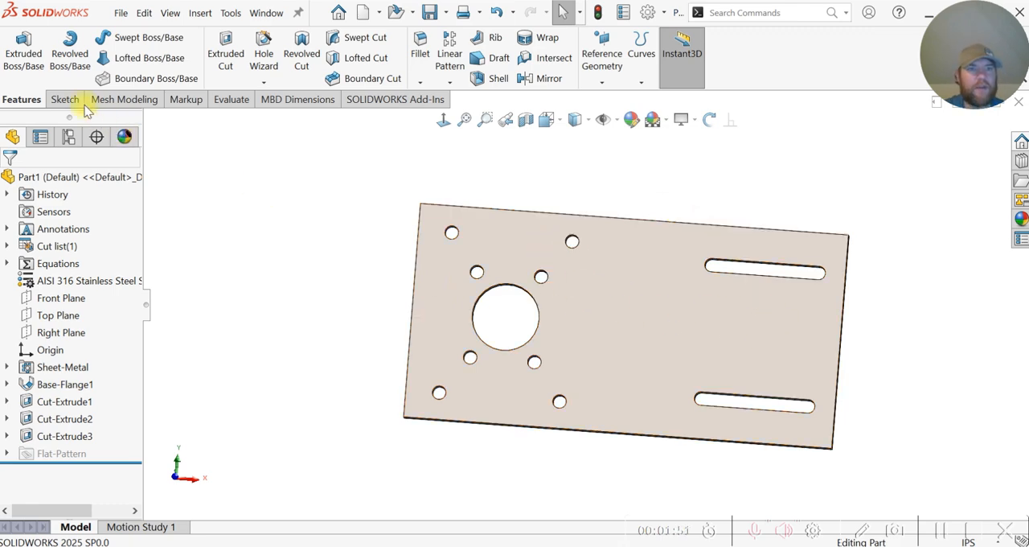
Step: Start a Sketched Bend on the flange's front face and sketch a vertical bend line through the origin from top to bottom edge
{"action": "left_click", "coordinate": [202, 14]}
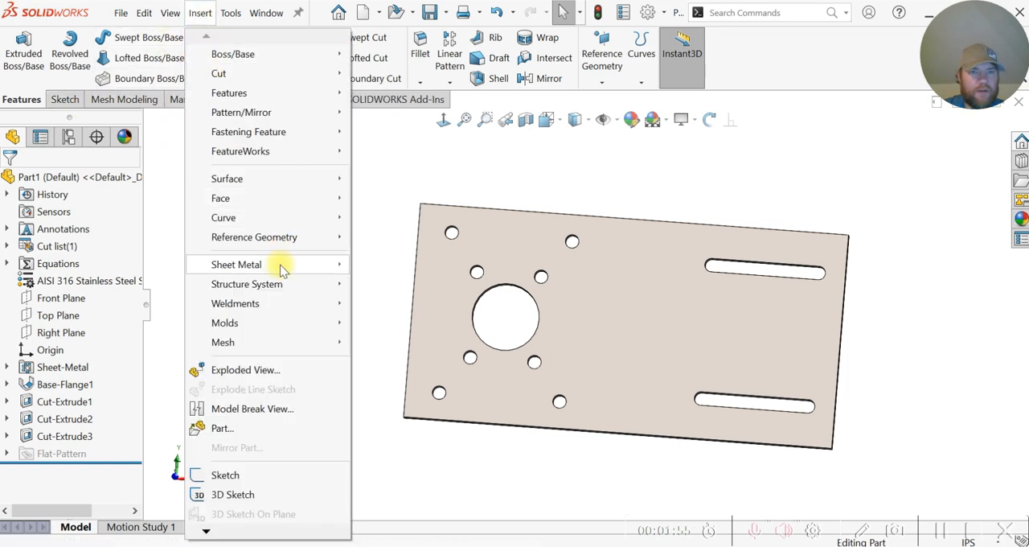
{"action": "mouse_move", "coordinate": [277, 265]}
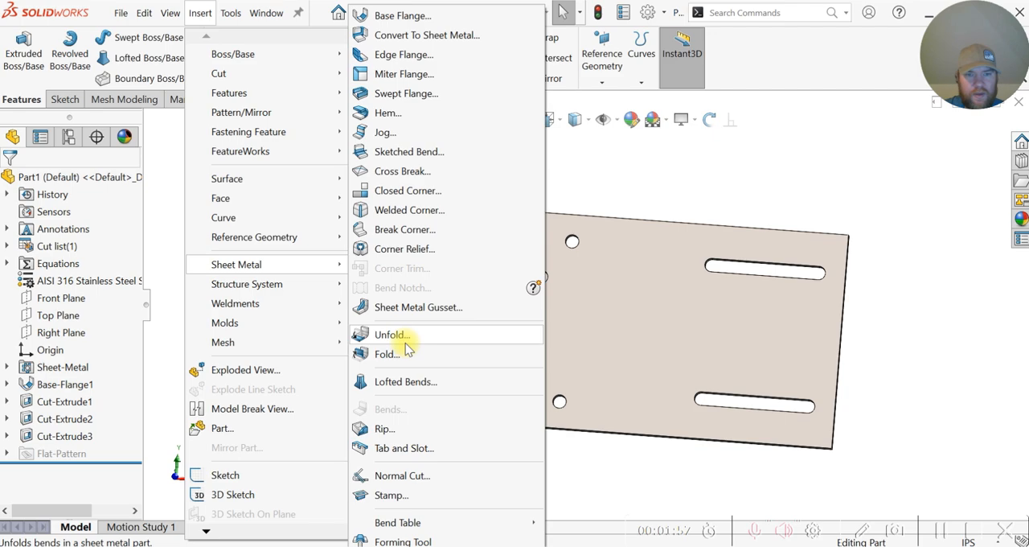
{"action": "left_click", "coordinate": [408, 151]}
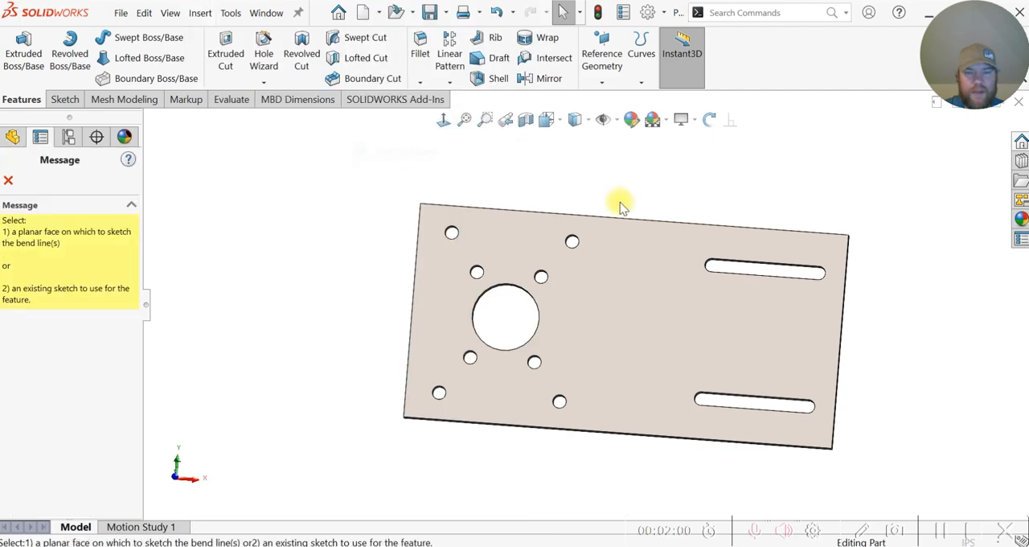
{"action": "left_click", "coordinate": [621, 265]}
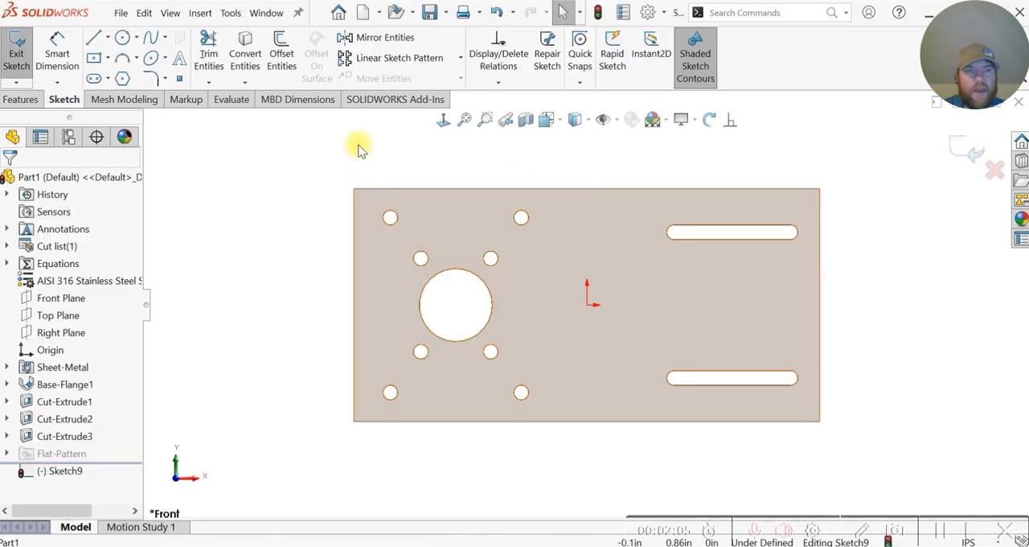
{"action": "left_click", "coordinate": [96, 41]}
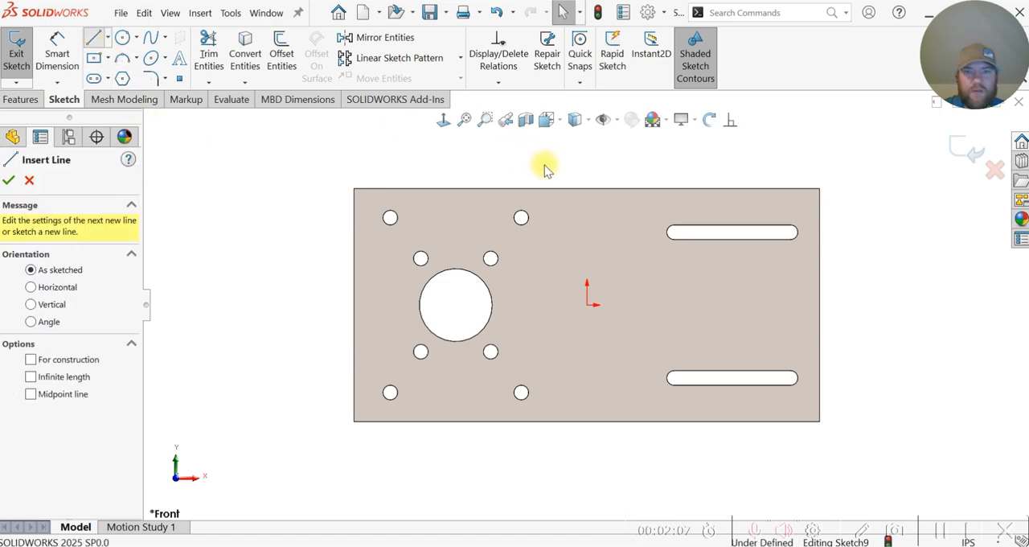
{"action": "left_click", "coordinate": [586, 188]}
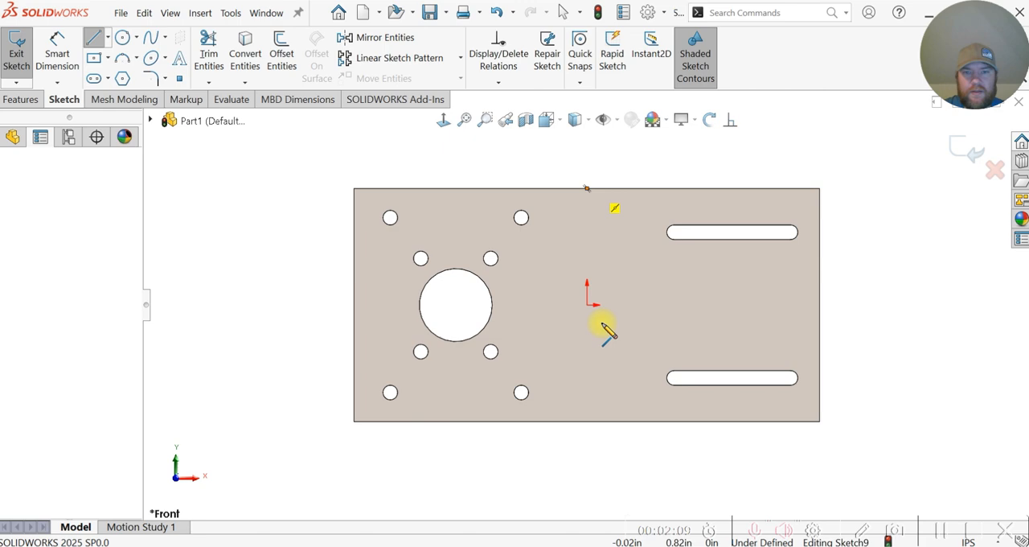
{"action": "left_click", "coordinate": [586, 421]}
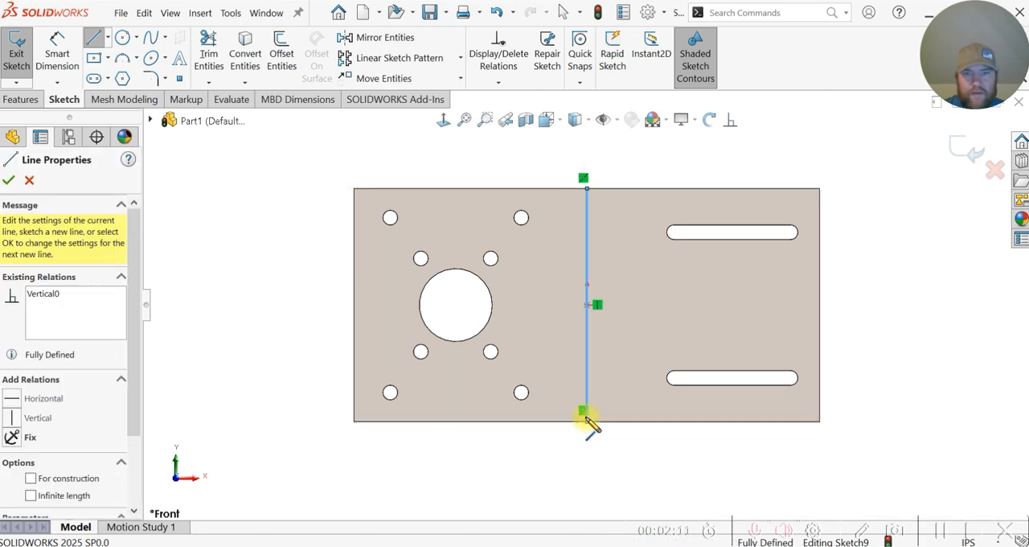
{"action": "key", "text": "Escape"}
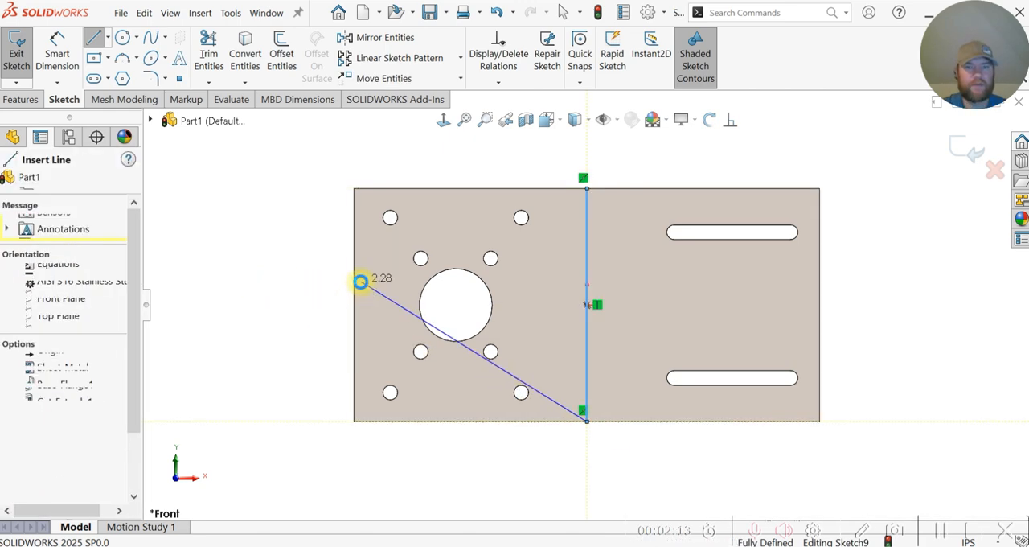
{"action": "key", "text": "Escape"}
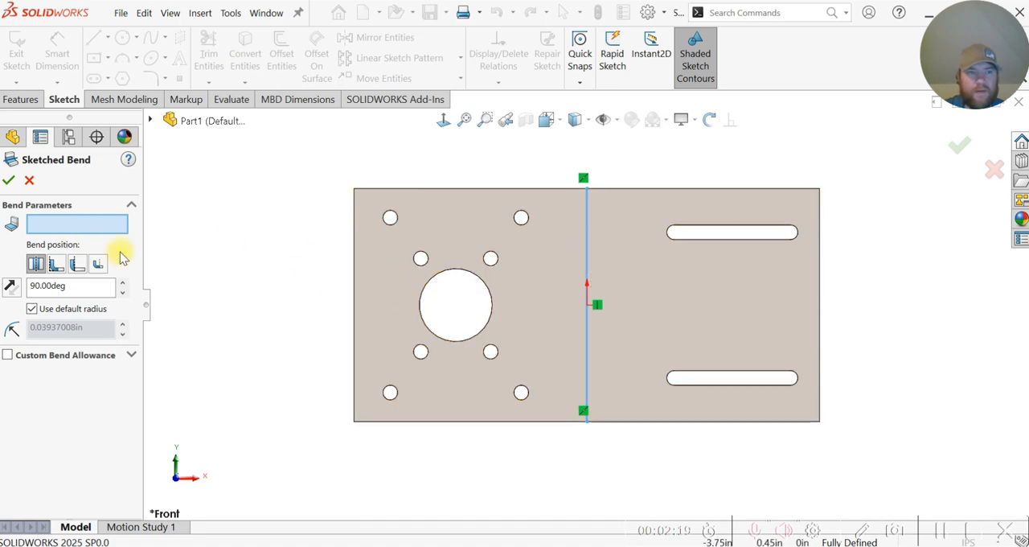
Step: Set the flange half with the large round hole as the fixed face of the bend and try the opposite bend direction
{"action": "left_click", "coordinate": [541, 273]}
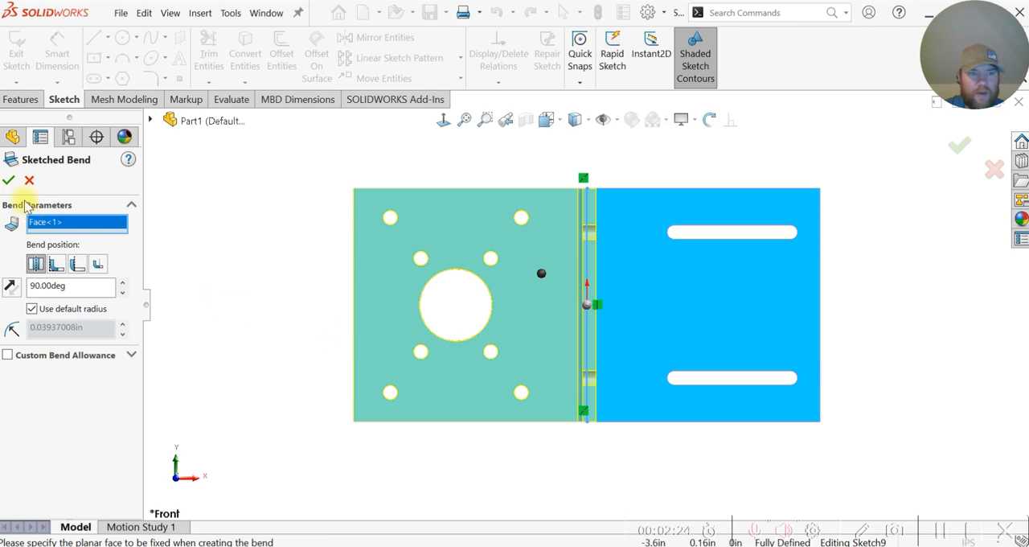
{"action": "middle_click_drag", "start_coordinate": [402, 343], "coordinate": [442, 197]}
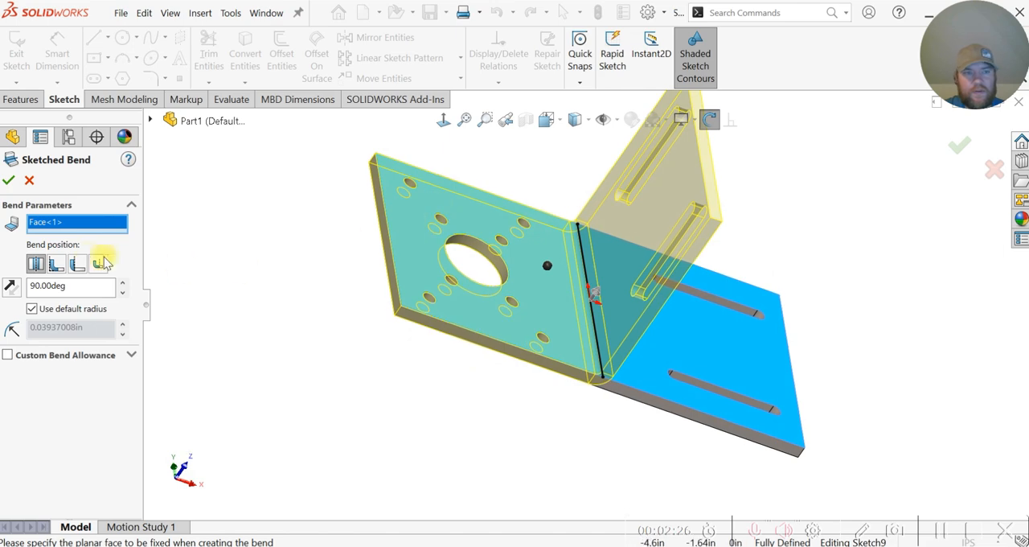
{"action": "left_click", "coordinate": [12, 289]}
{"action": "left_click", "coordinate": [12, 291]}
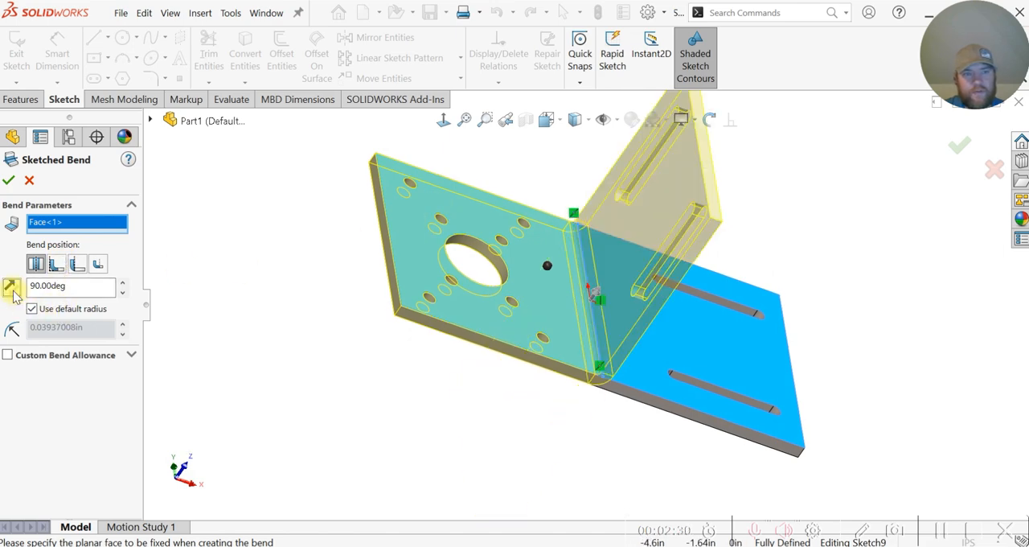
Step: Try reducing the bend angle to 83 degrees and return it to 90 degrees
{"action": "left_click", "coordinate": [123, 294]}
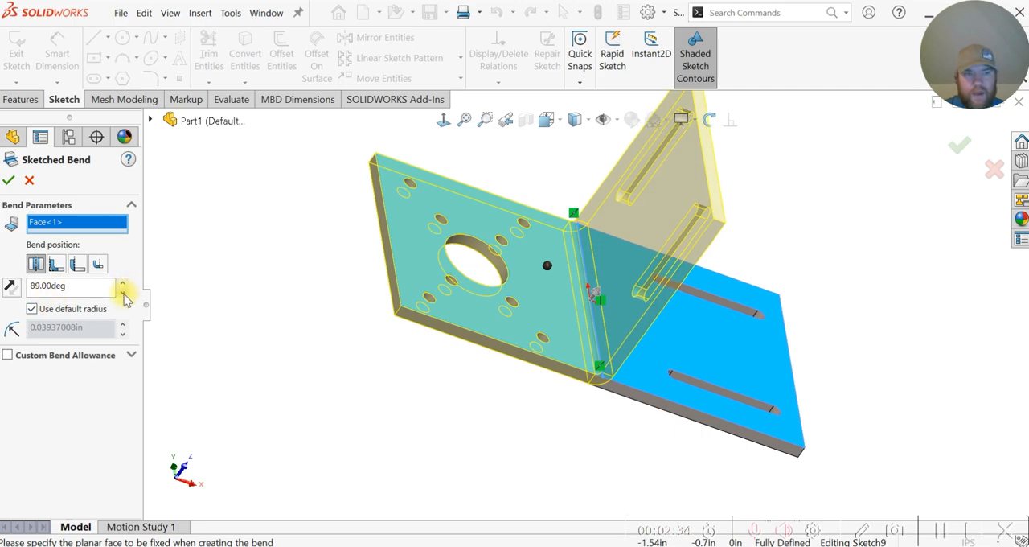
{"action": "left_click", "coordinate": [123, 294]}
{"action": "left_click", "coordinate": [123, 294]}
{"action": "left_click", "coordinate": [123, 293]}
{"action": "left_click", "coordinate": [123, 293]}
{"action": "left_click", "coordinate": [123, 292]}
{"action": "left_click", "coordinate": [123, 292]}
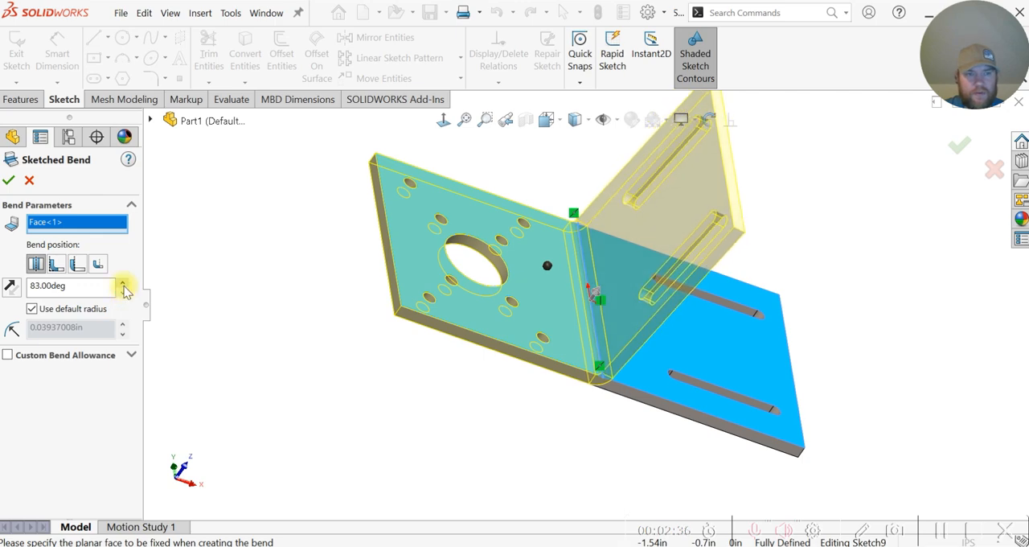
{"action": "left_click", "coordinate": [123, 283]}
{"action": "left_click", "coordinate": [123, 283]}
{"action": "left_click", "coordinate": [123, 283]}
{"action": "left_click", "coordinate": [123, 283]}
{"action": "left_click", "coordinate": [123, 283]}
{"action": "left_click", "coordinate": [123, 283]}
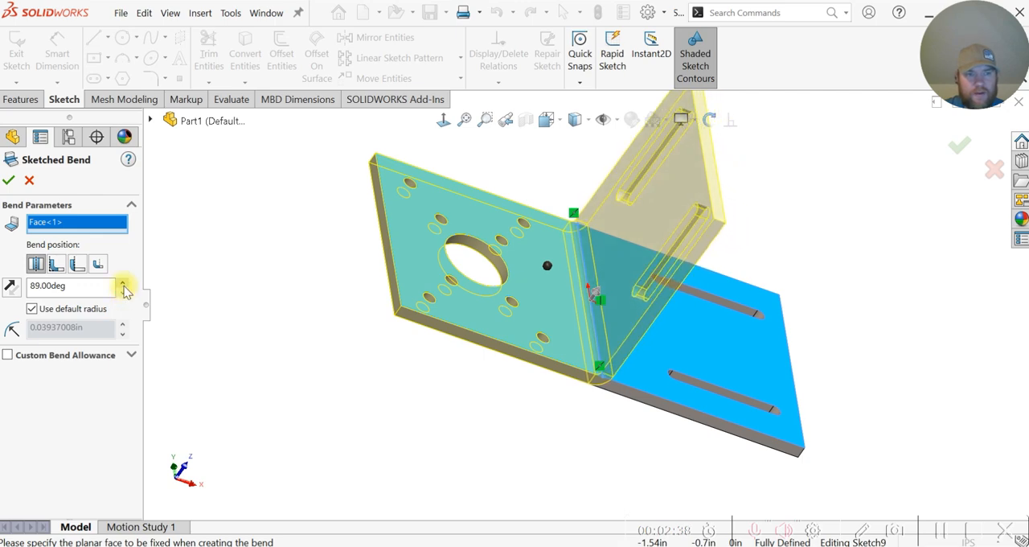
{"action": "left_click", "coordinate": [123, 283]}
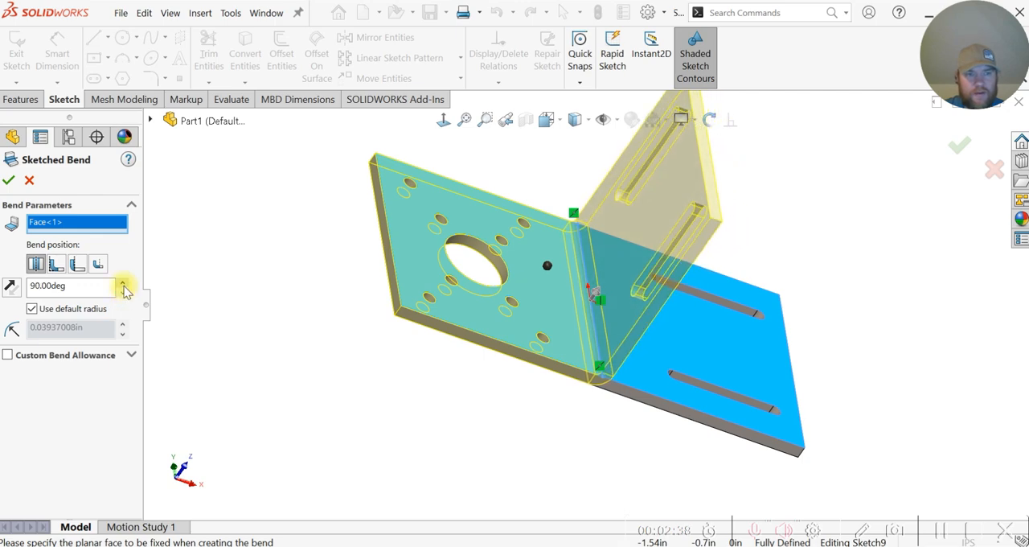
Step: Create the 90-degree sketched bend centered on the bend line with the default radius
{"action": "left_click", "coordinate": [9, 182]}
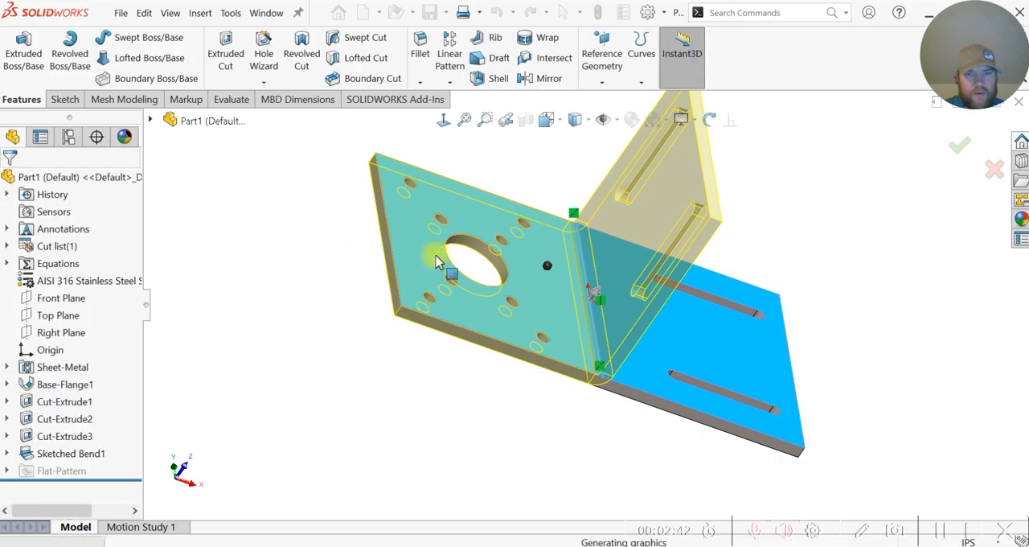
{"action": "middle_click_drag", "start_coordinate": [424, 315], "coordinate": [390, 289]}
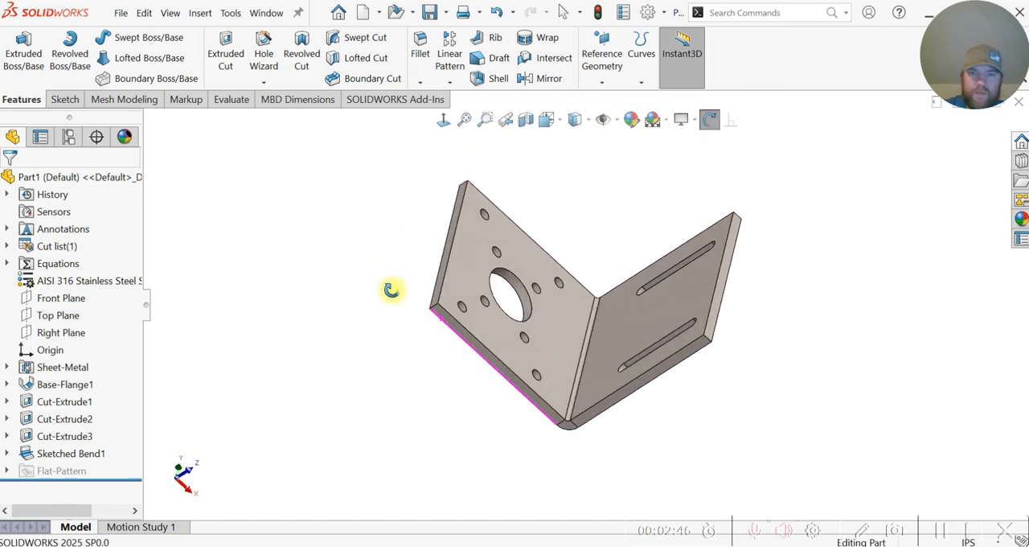
Step: Start a Rib on the base flange's thin side face and sketch a diagonal line about 0.81 in long between the inner flange faces
{"action": "scroll", "coordinate": [604, 257], "scroll_direction": "down", "scroll_amount": 3}
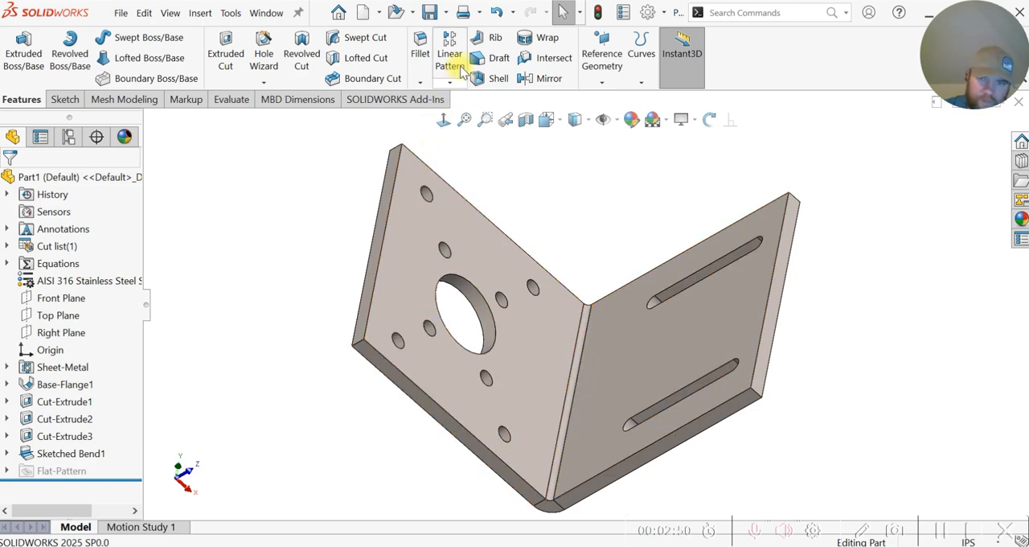
{"action": "left_click", "coordinate": [496, 40]}
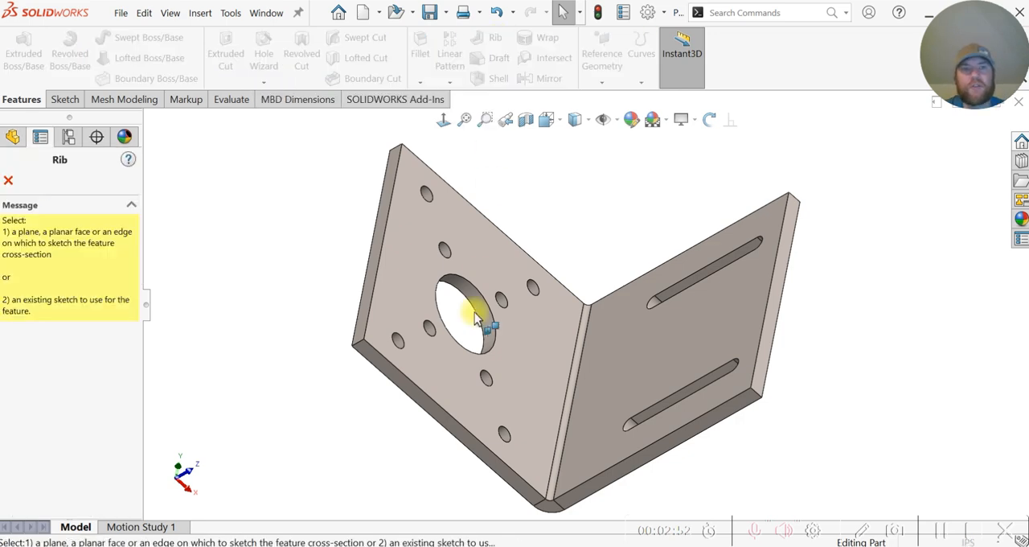
{"action": "left_click", "coordinate": [434, 422]}
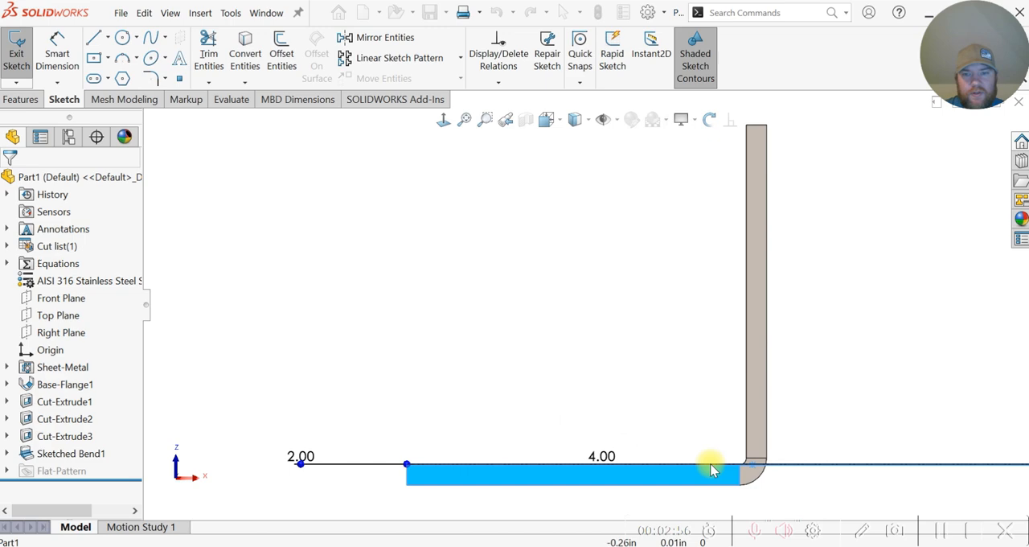
{"action": "left_click", "coordinate": [93, 38]}
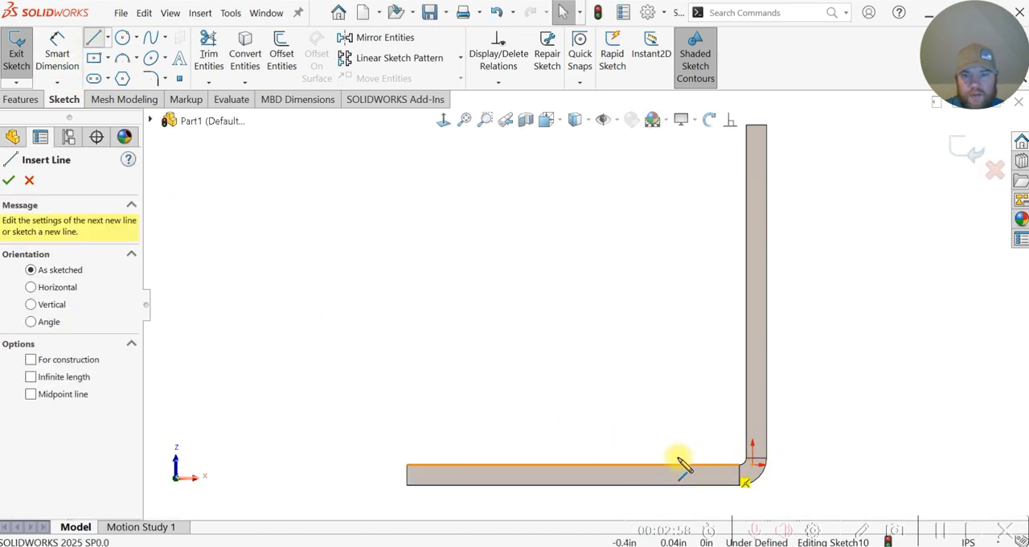
{"action": "left_click", "coordinate": [657, 465]}
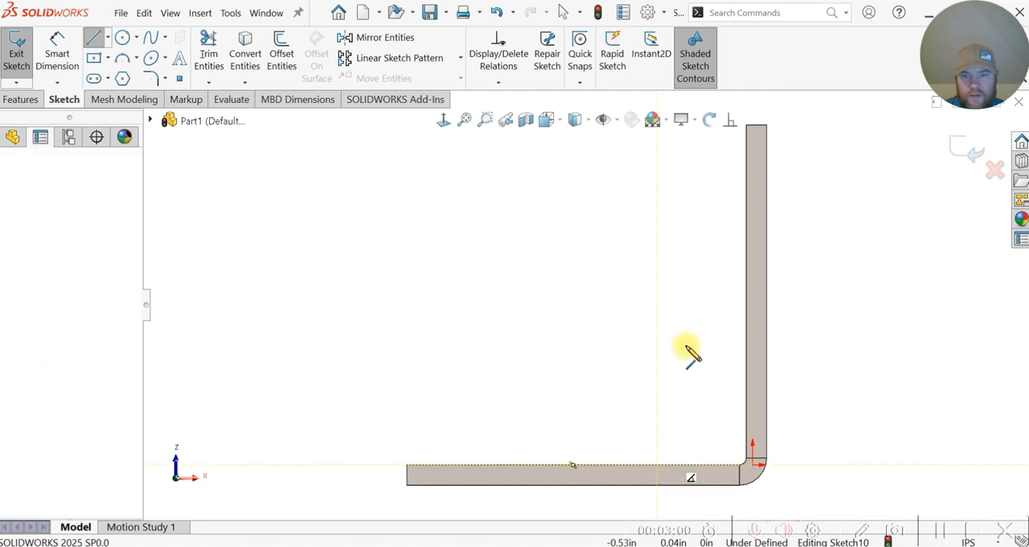
{"action": "left_click", "coordinate": [746, 358]}
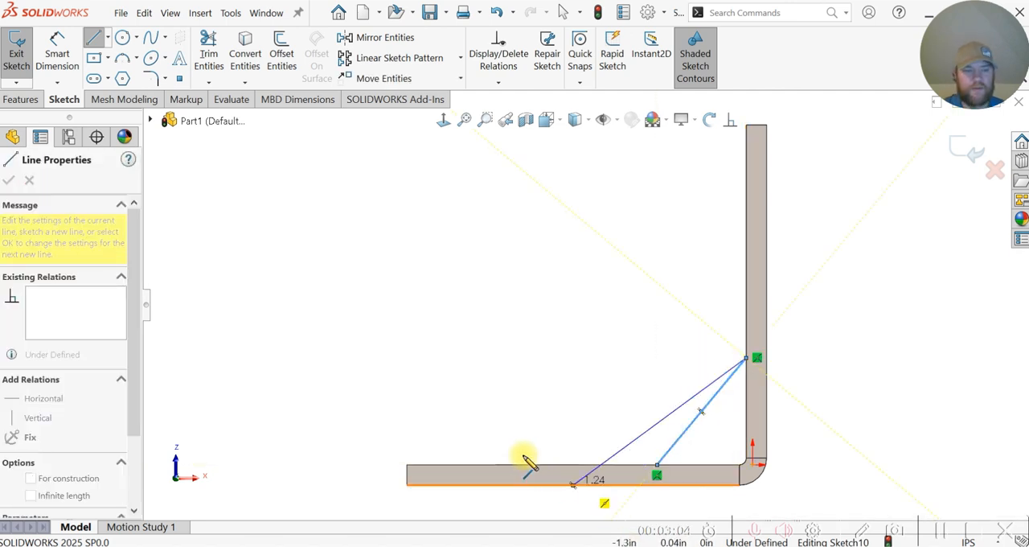
{"action": "key", "text": "Escape"}
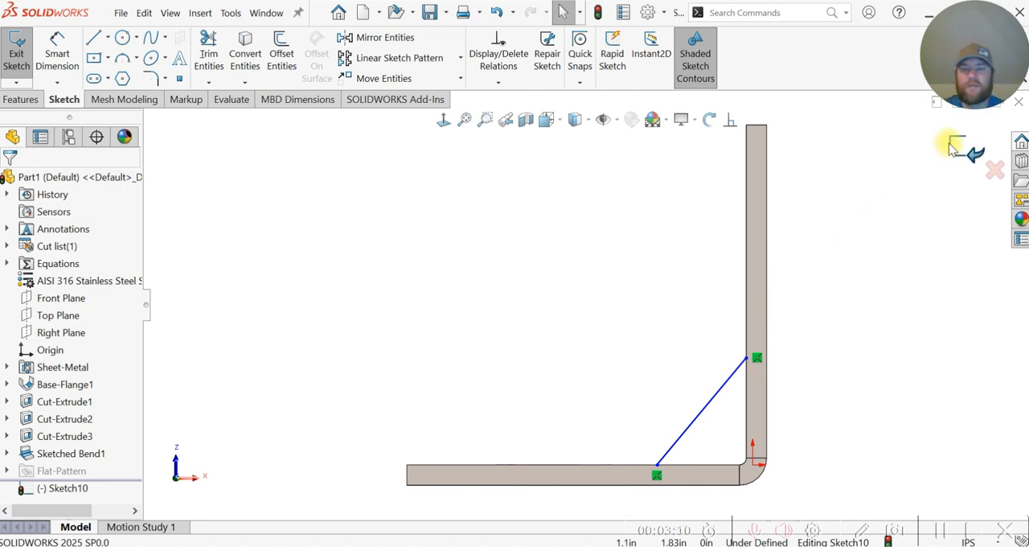
{"action": "left_click", "coordinate": [702, 411]}
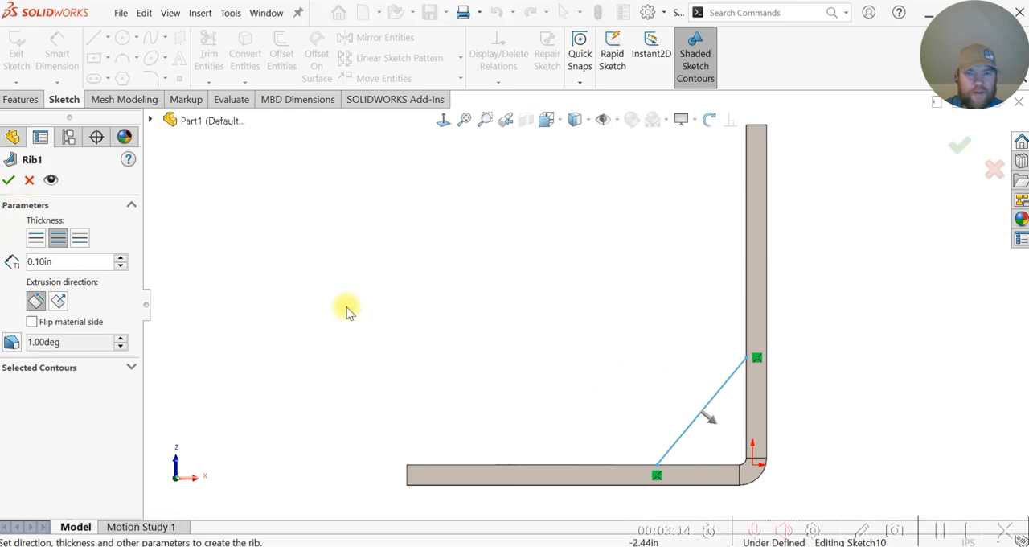
Step: Create the rib 0.10 in thick, with all its thickness on the second side of the sketched line, inward across the bracket
{"action": "mouse_move", "coordinate": [348, 310]}
{"action": "middle_mouse_down"}
{"action": "mouse_move", "coordinate": [459, 346]}
{"action": "mouse_move", "coordinate": [478, 287]}
{"action": "mouse_move", "coordinate": [362, 246]}
{"action": "mouse_move", "coordinate": [325, 393]}
{"action": "mouse_move", "coordinate": [331, 436]}
{"action": "mouse_move", "coordinate": [430, 473]}
{"action": "mouse_move", "coordinate": [513, 390]}
{"action": "middle_mouse_up"}
{"action": "scroll", "coordinate": [520, 384], "scroll_direction": "down", "scroll_amount": 3}
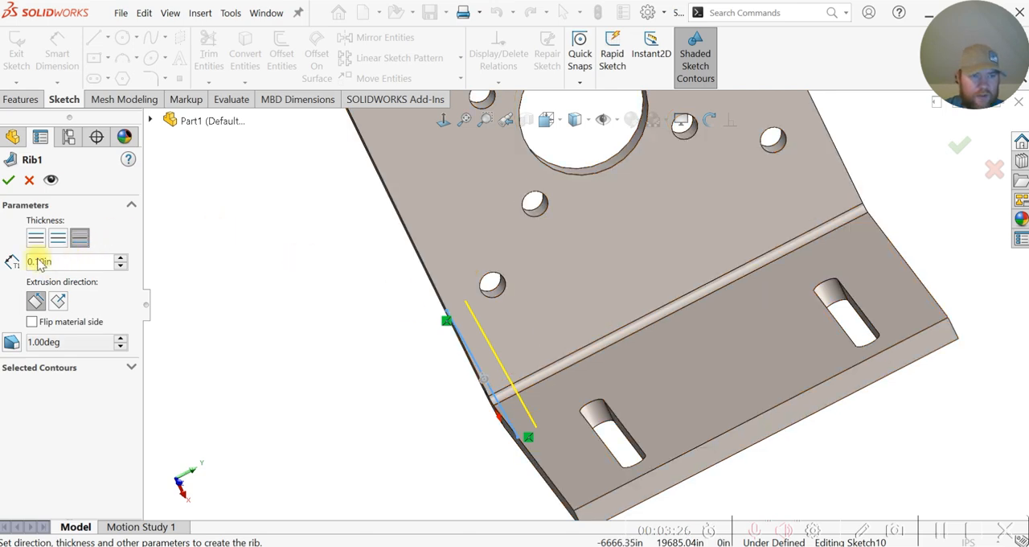
{"action": "left_click", "coordinate": [8, 182]}
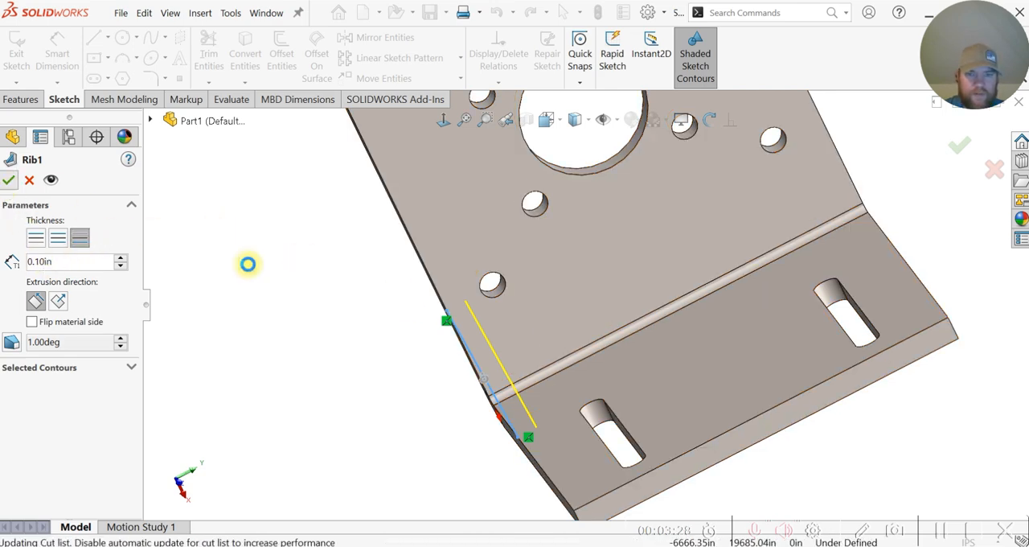
Step: Mirror the rib about the Top Plane to the opposite side of the bracket
{"action": "middle_click_drag", "start_coordinate": [304, 356], "coordinate": [316, 320]}
{"action": "left_click", "coordinate": [315, 359]}
{"action": "scroll", "coordinate": [588, 343], "scroll_direction": "up", "scroll_amount": 2}
{"action": "middle_click_drag", "start_coordinate": [588, 345], "coordinate": [520, 391]}
{"action": "middle_click_drag", "start_coordinate": [447, 368], "coordinate": [376, 312]}
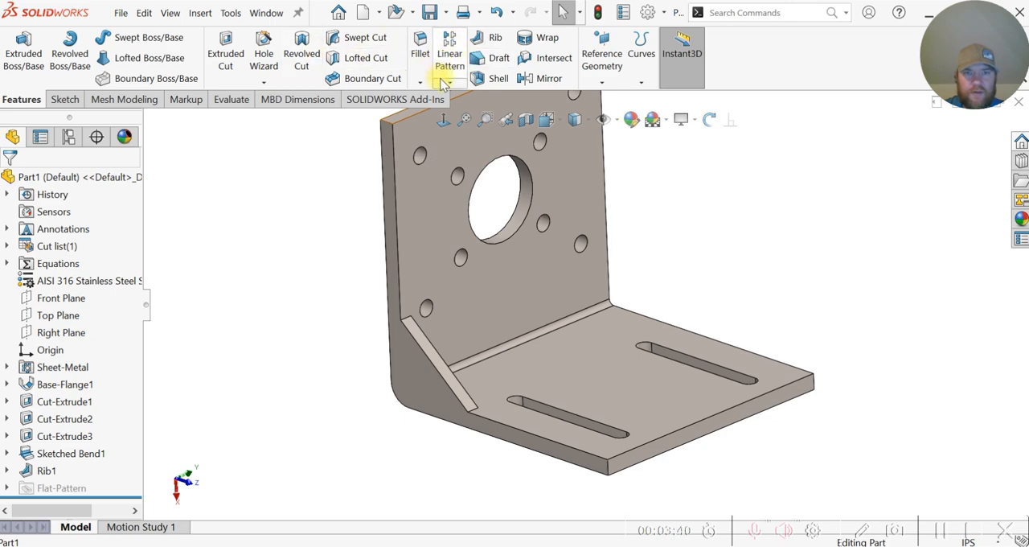
{"action": "left_click", "coordinate": [532, 79]}
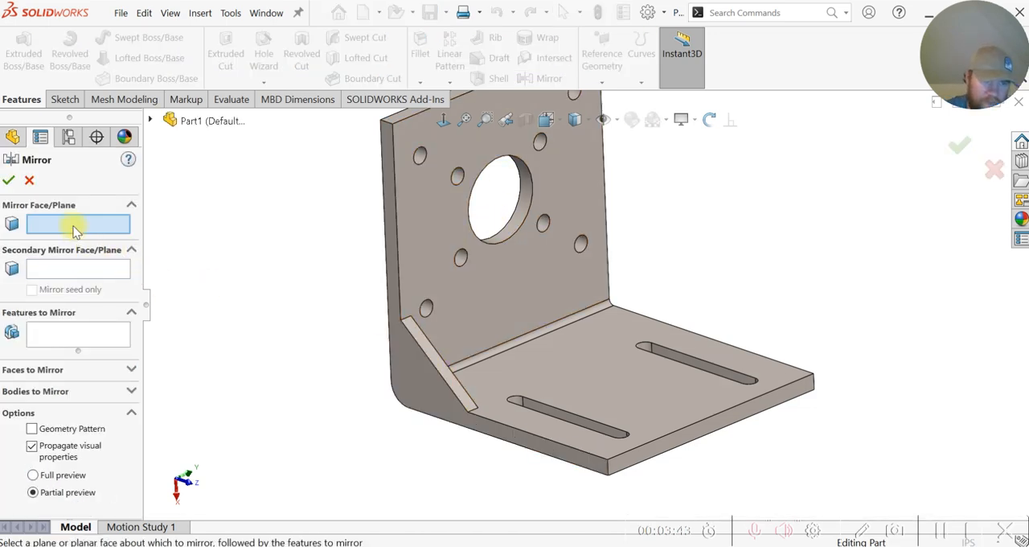
{"action": "left_click", "coordinate": [151, 121]}
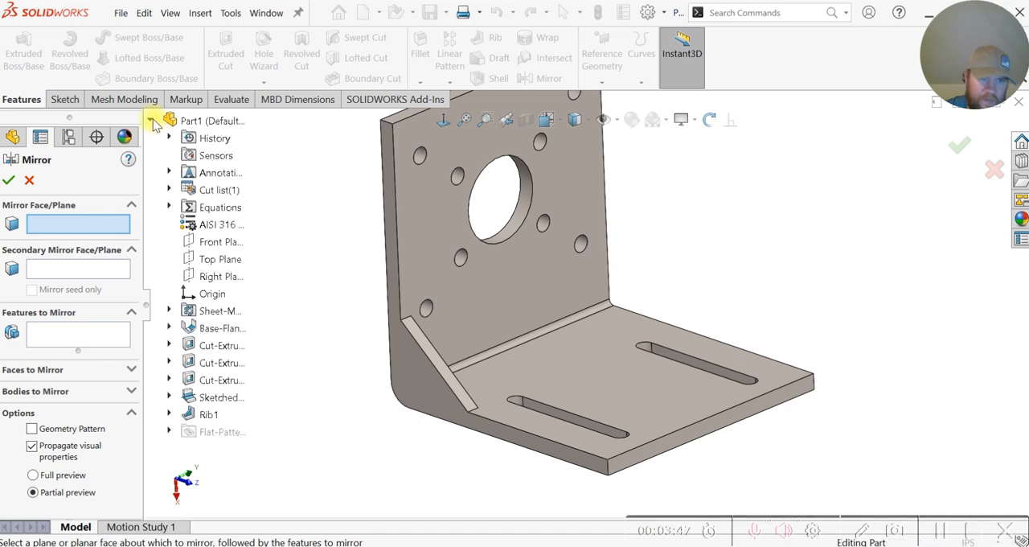
{"action": "left_click", "coordinate": [222, 259]}
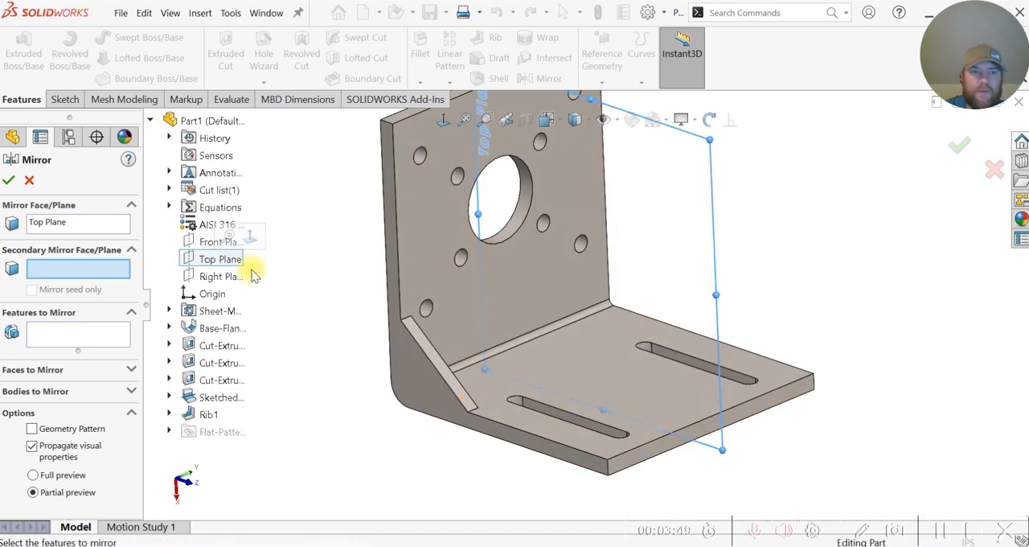
{"action": "left_click", "coordinate": [74, 336]}
{"action": "left_click", "coordinate": [448, 370]}
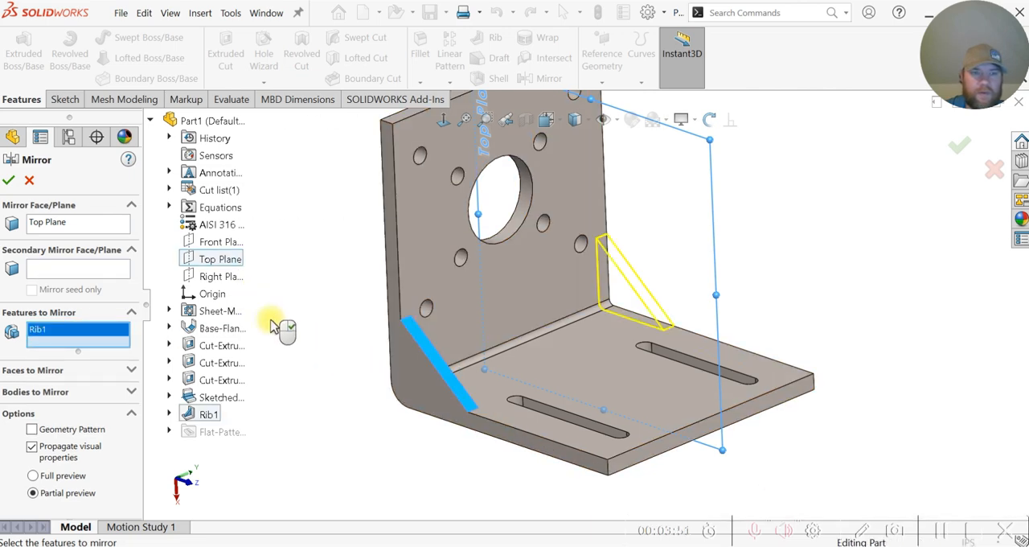
{"action": "left_click", "coordinate": [11, 181]}
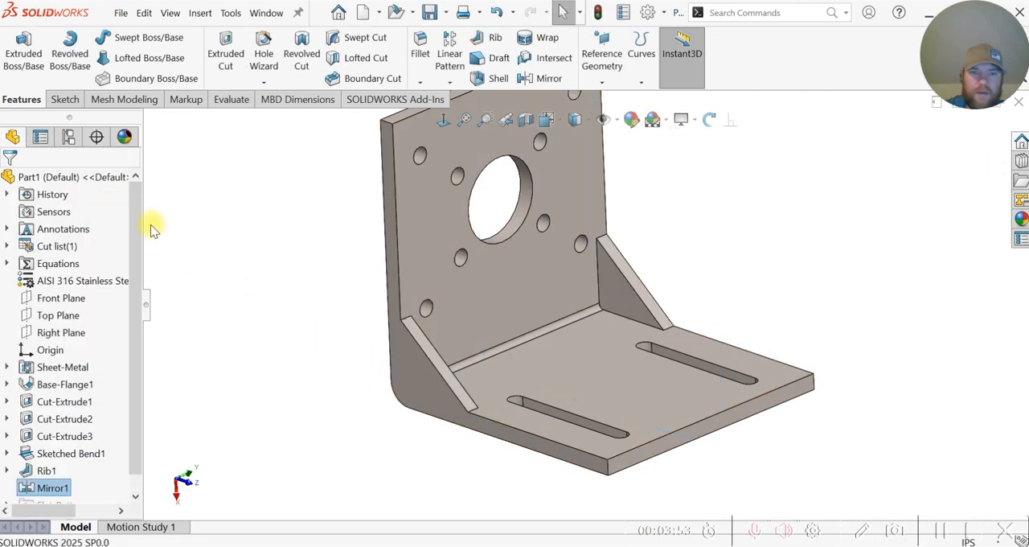
Step: Fillet the four outer corner edges of the two flanges with a 0.10 in radius
{"action": "key", "text": "f"}
{"action": "middle_click_drag", "start_coordinate": [667, 271], "coordinate": [618, 242]}
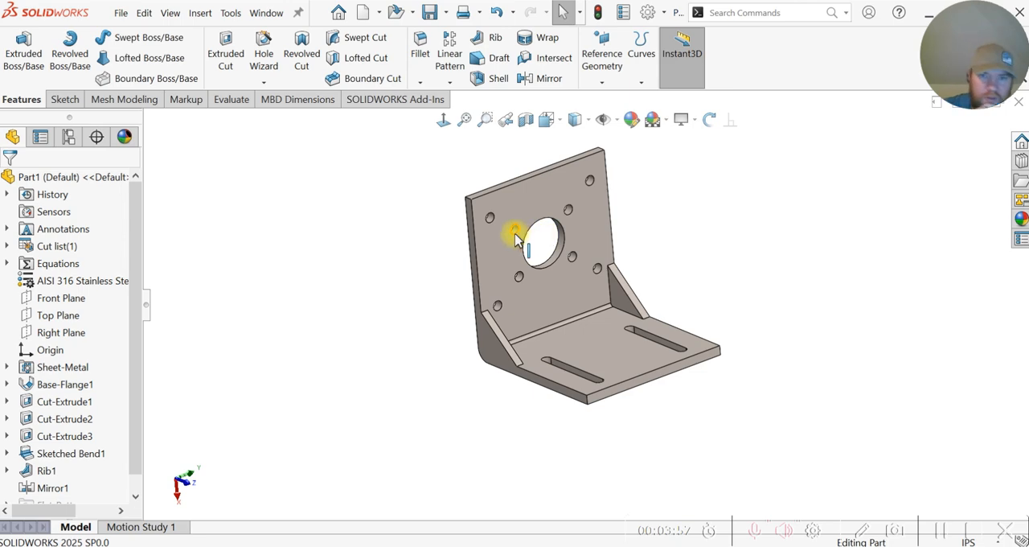
{"action": "left_click", "coordinate": [468, 201]}
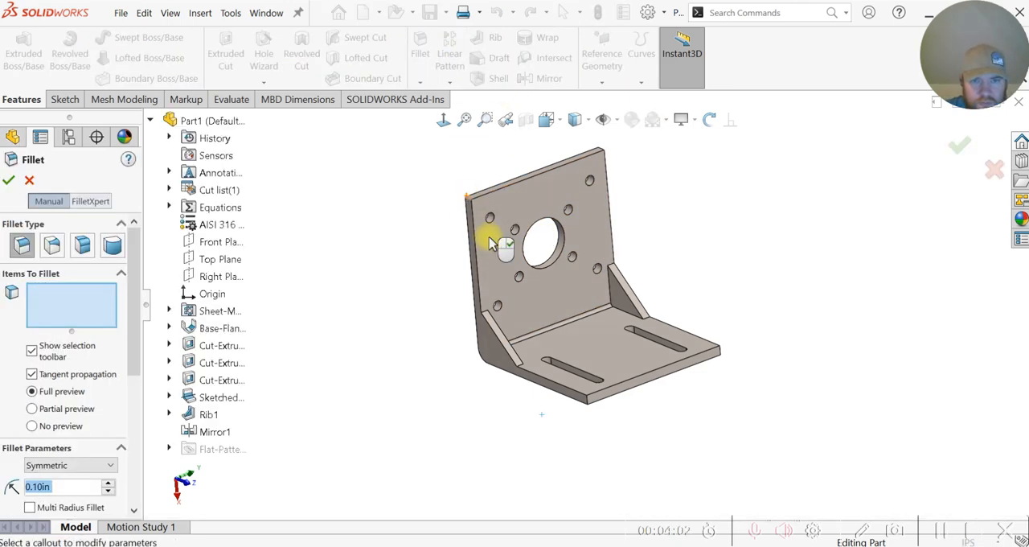
{"action": "left_click", "coordinate": [587, 402]}
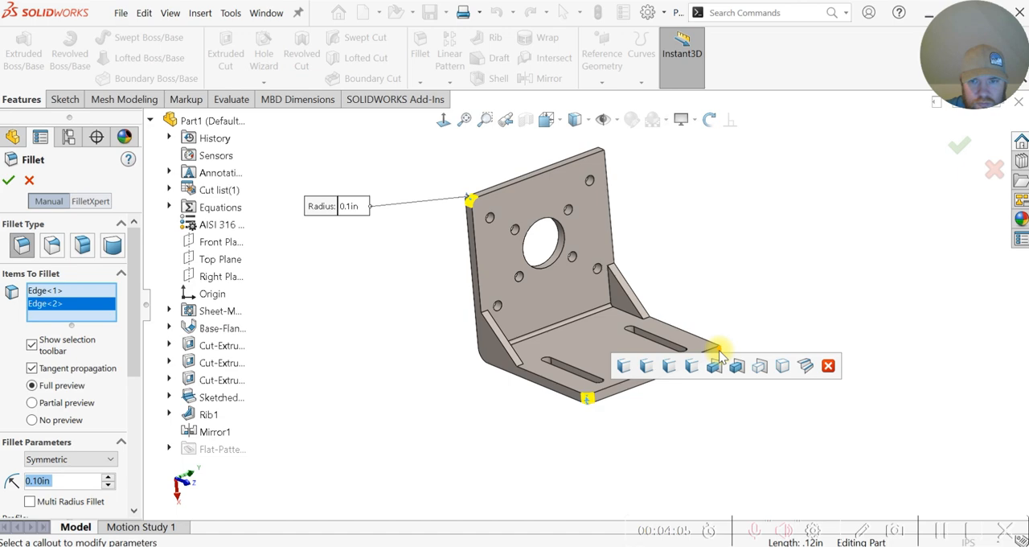
{"action": "left_click", "coordinate": [718, 354]}
{"action": "middle_click_drag", "start_coordinate": [718, 281], "coordinate": [680, 185]}
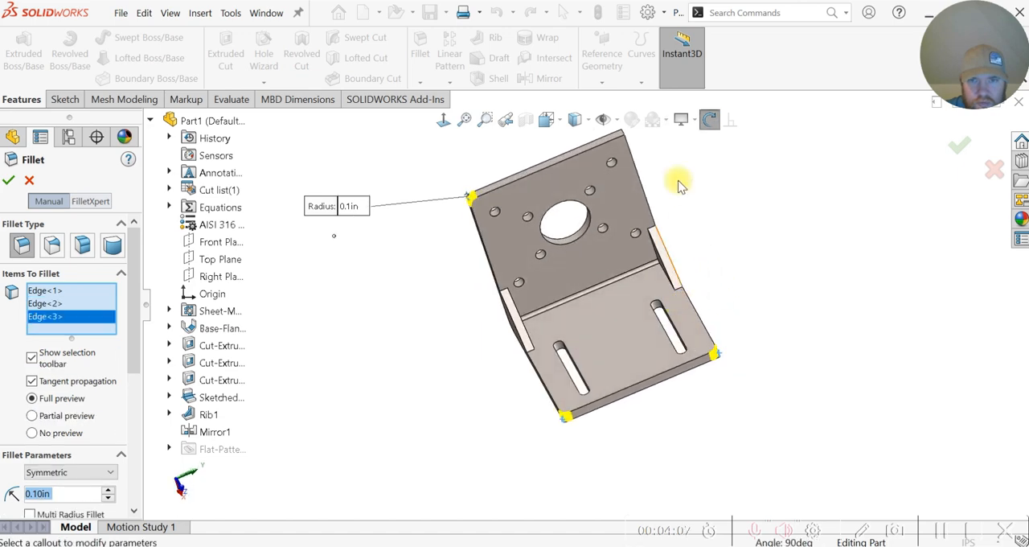
{"action": "scroll", "coordinate": [656, 165], "scroll_direction": "down", "scroll_amount": 3}
{"action": "left_click", "coordinate": [595, 144]}
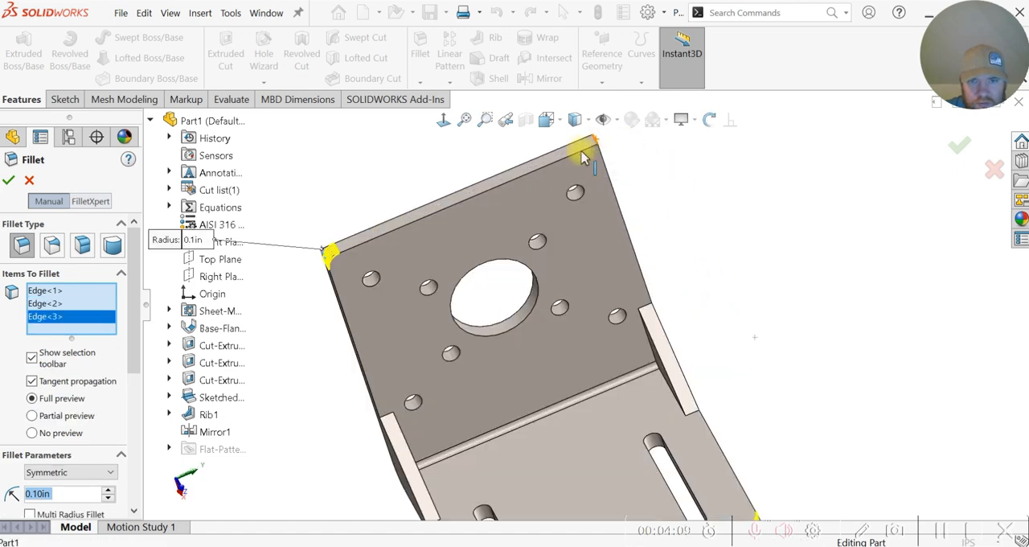
{"action": "scroll", "coordinate": [521, 240], "scroll_direction": "up", "scroll_amount": 5}
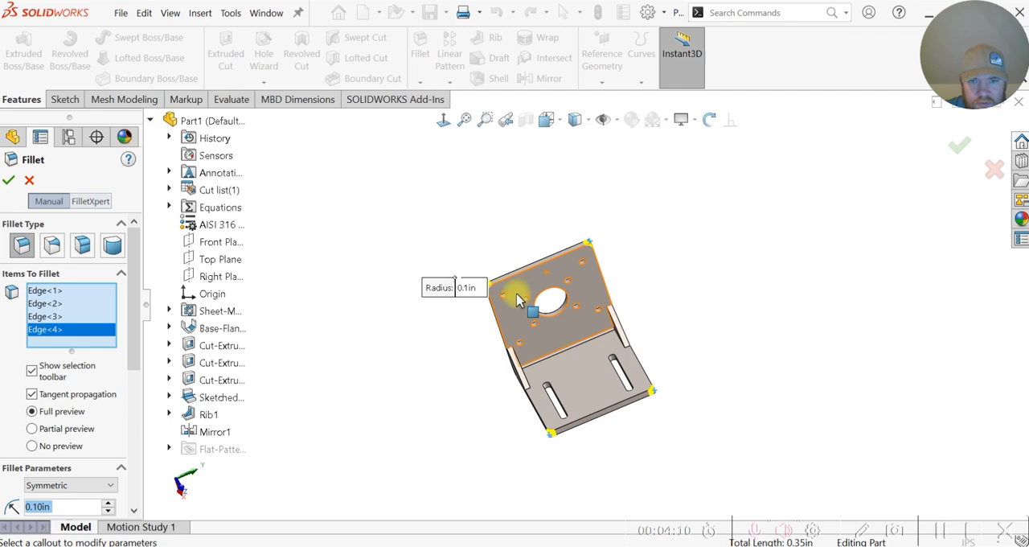
{"action": "left_click", "coordinate": [8, 183]}
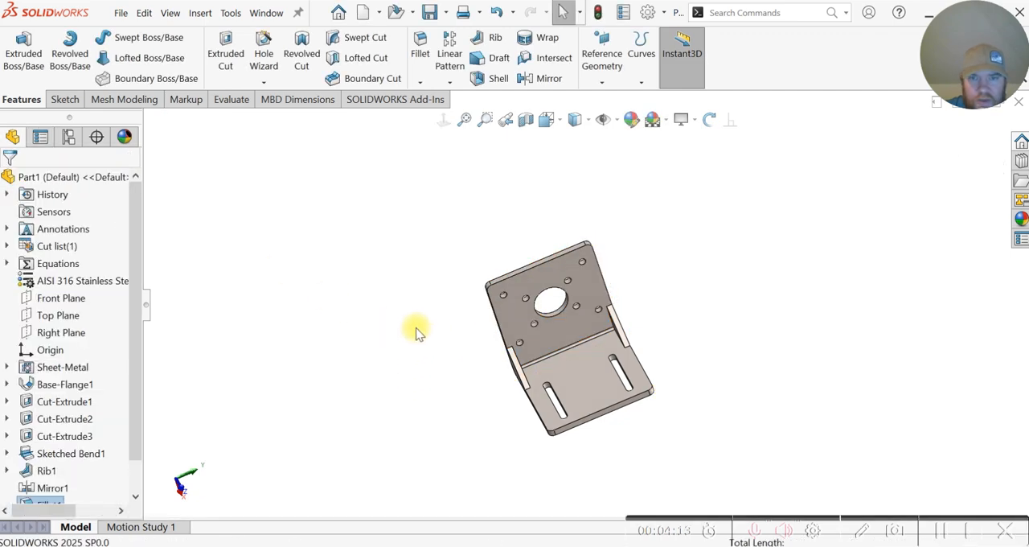
Step: Examine the bracket's rounded corners, ribs, holes and slots from several angles
{"action": "middle_click_drag", "start_coordinate": [416, 332], "coordinate": [533, 353]}
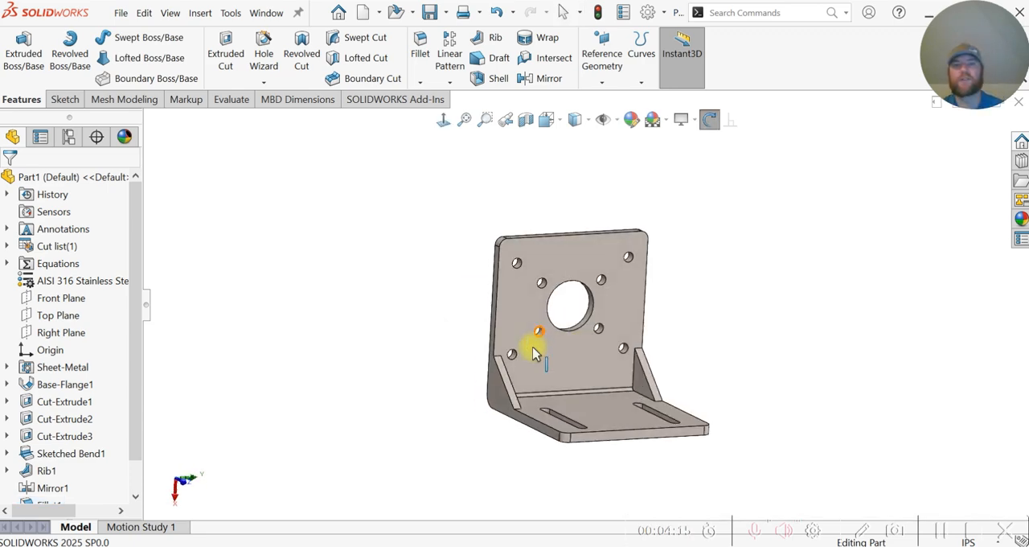
{"action": "middle_click_drag", "start_coordinate": [404, 310], "coordinate": [427, 336]}
{"action": "scroll", "coordinate": [648, 387], "scroll_direction": "down", "scroll_amount": 2}
{"action": "scroll", "coordinate": [552, 376], "scroll_direction": "up", "scroll_amount": 2}
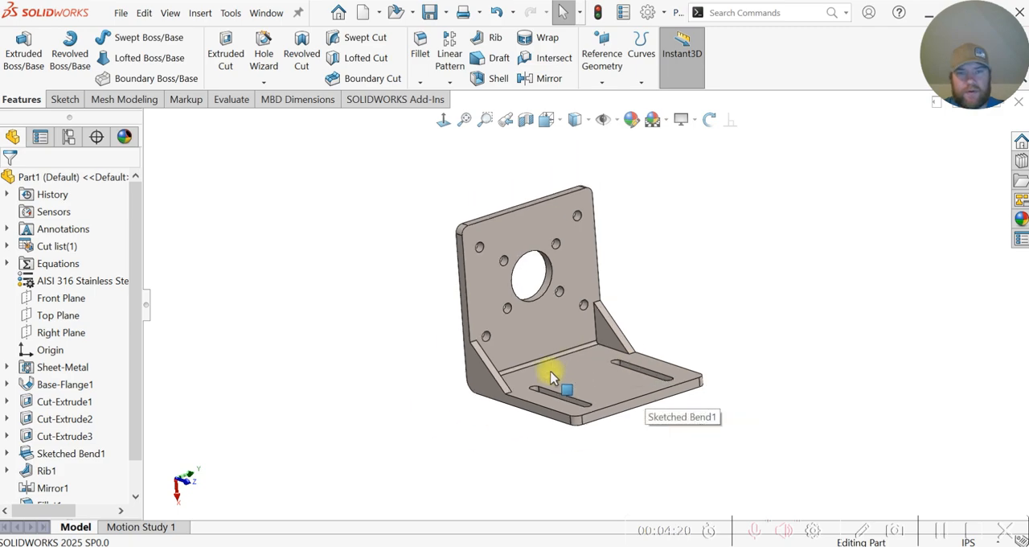
{"action": "middle_click_drag", "start_coordinate": [551, 377], "coordinate": [395, 323]}
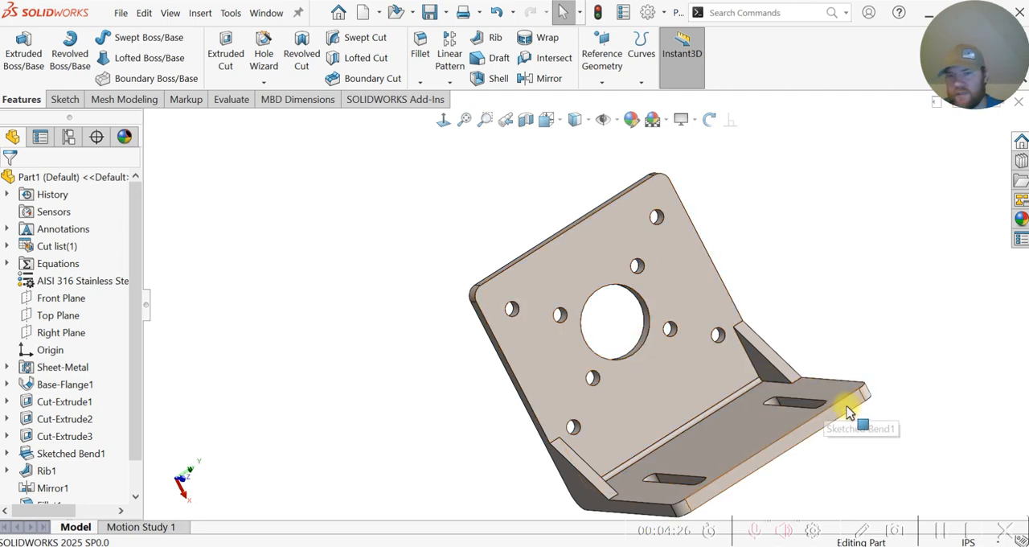
{"action": "scroll", "coordinate": [402, 307], "scroll_direction": "up", "scroll_amount": 1}
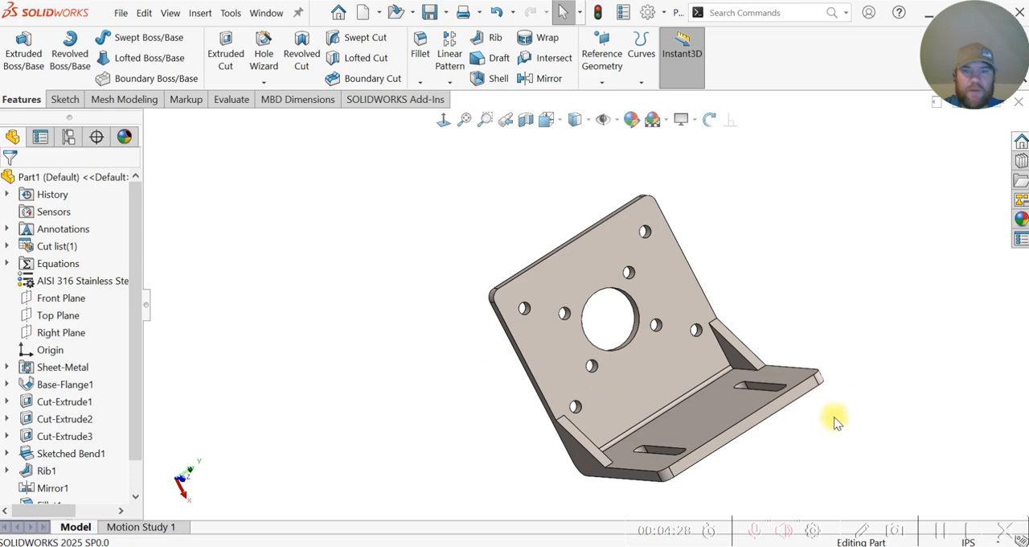
{"action": "scroll", "coordinate": [852, 401], "scroll_direction": "down", "scroll_amount": 1}
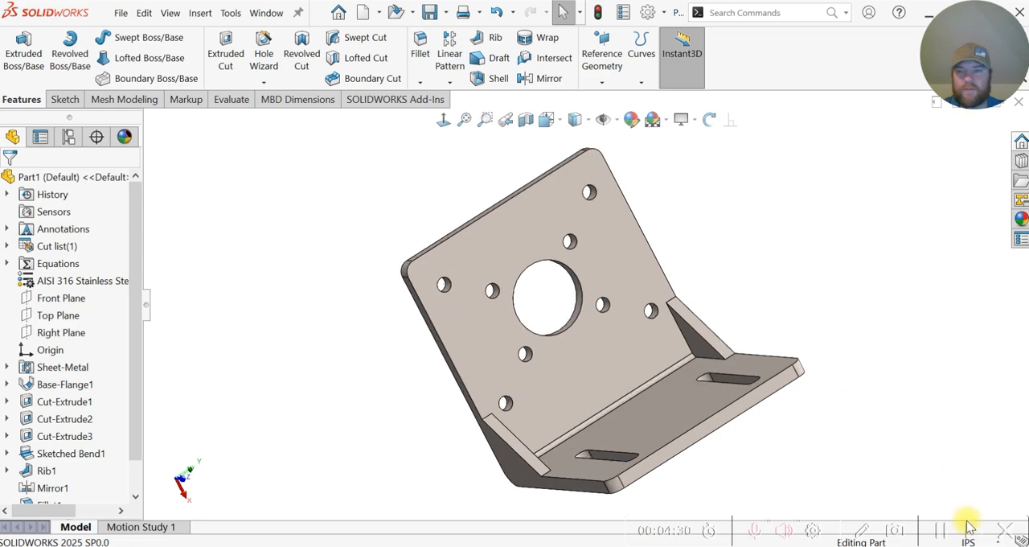